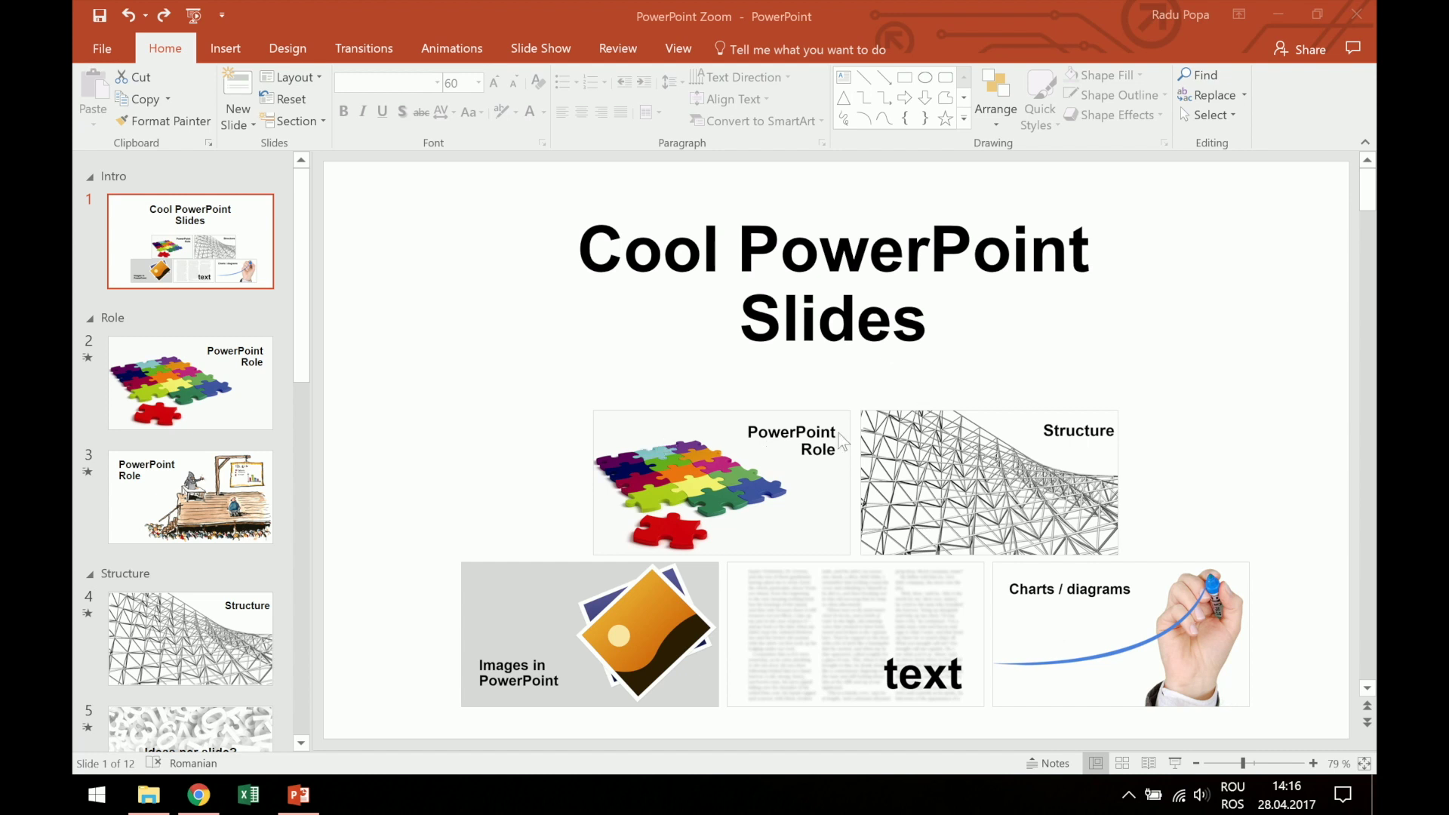
# Step: Browse the Charting, Text and Images section slides, then return to the title slide
pyautogui.scroll(-10, 161, 319)
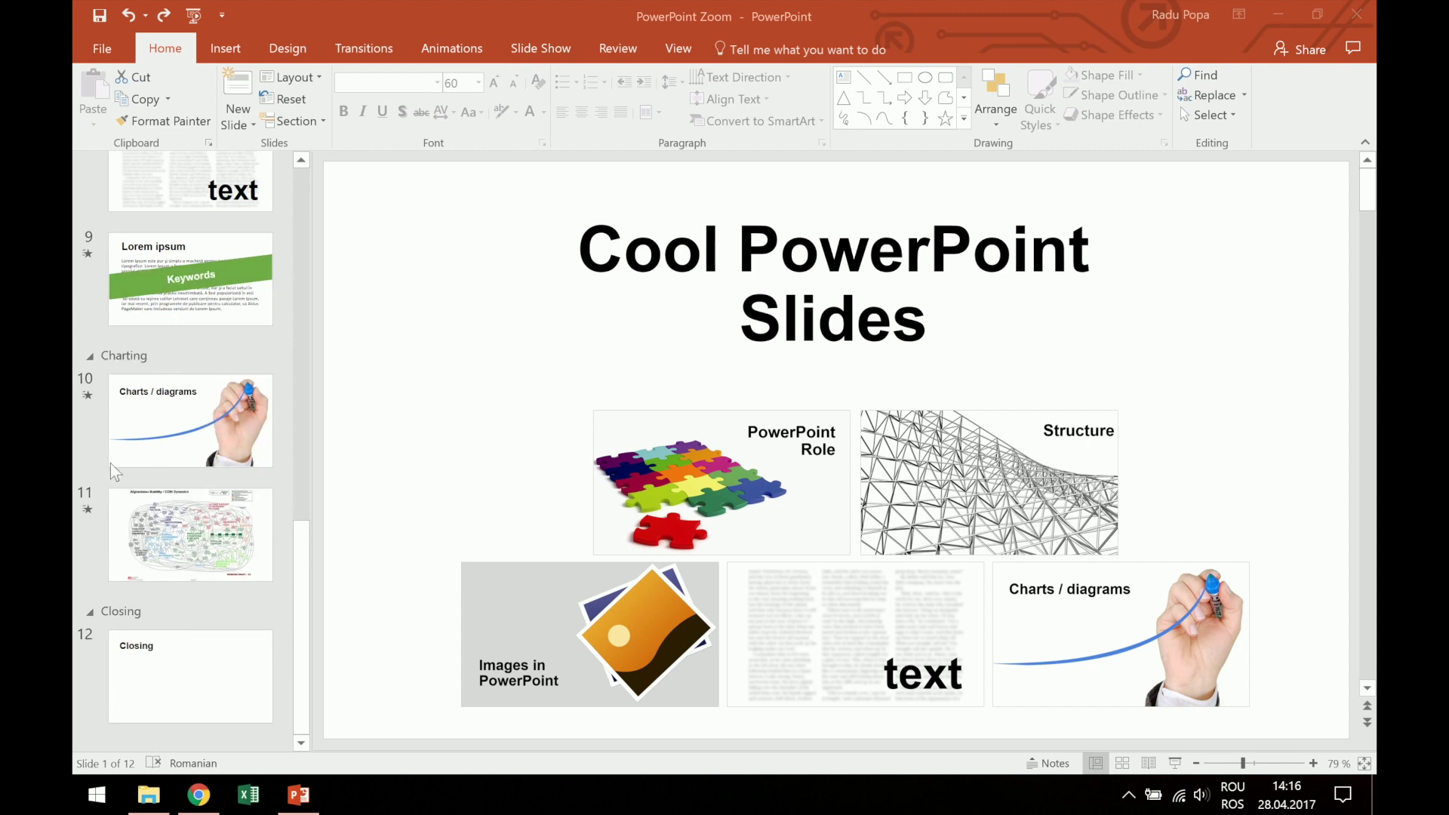
pyautogui.scroll(1, 110, 463)
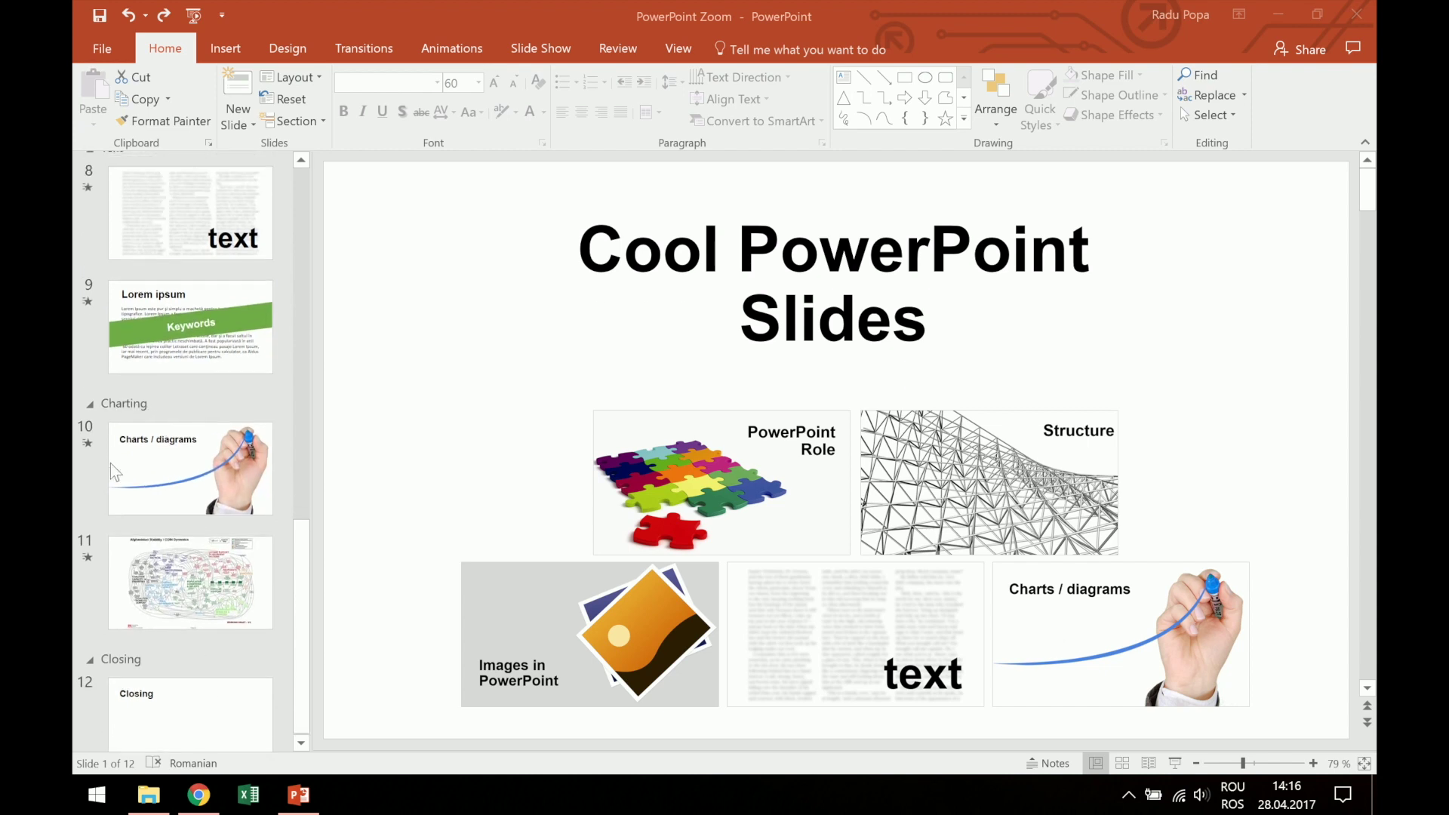
pyautogui.click(132, 410)
pyautogui.scroll(4, 124, 409)
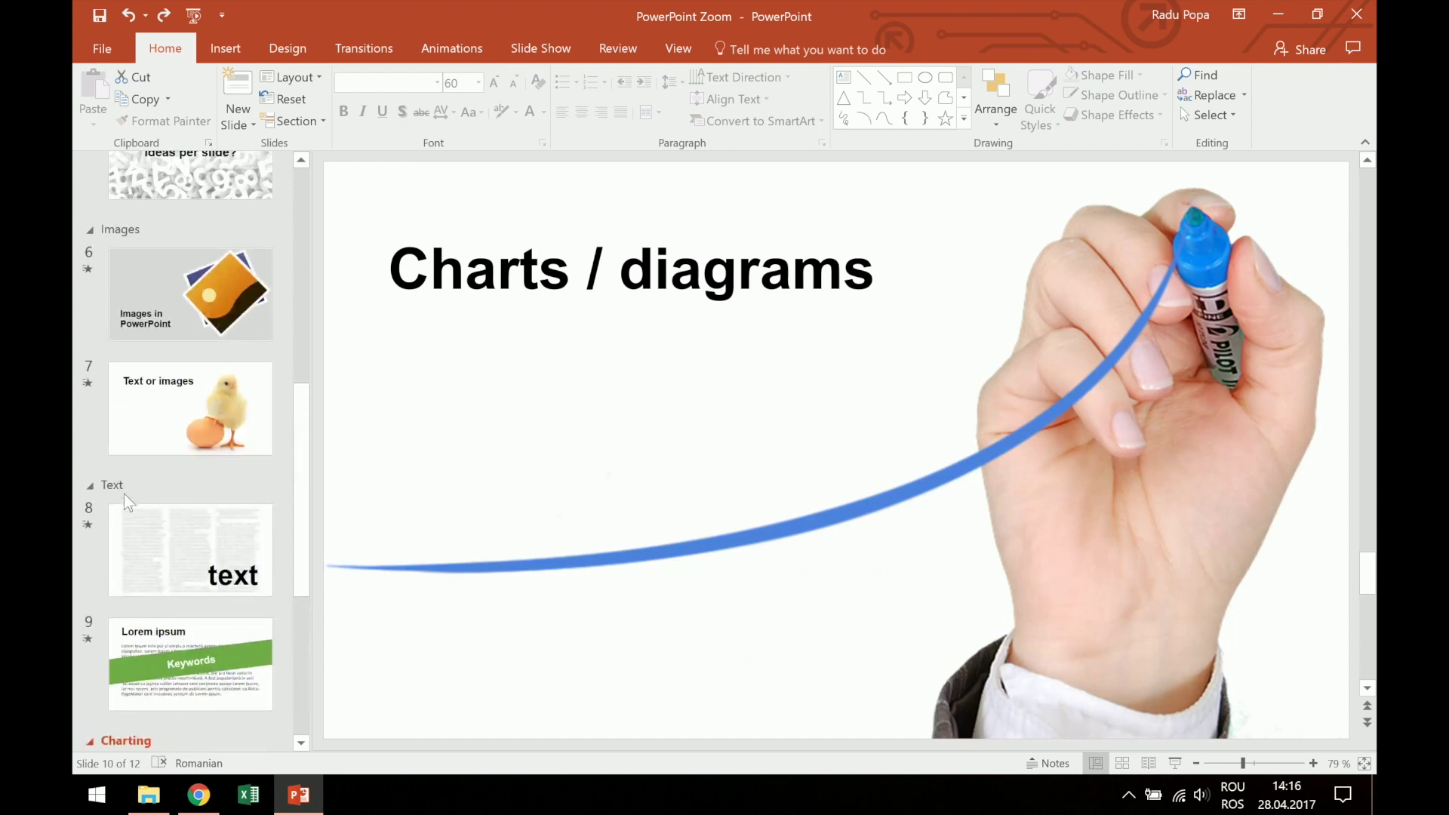
pyautogui.click(121, 490)
pyautogui.scroll(4, 164, 420)
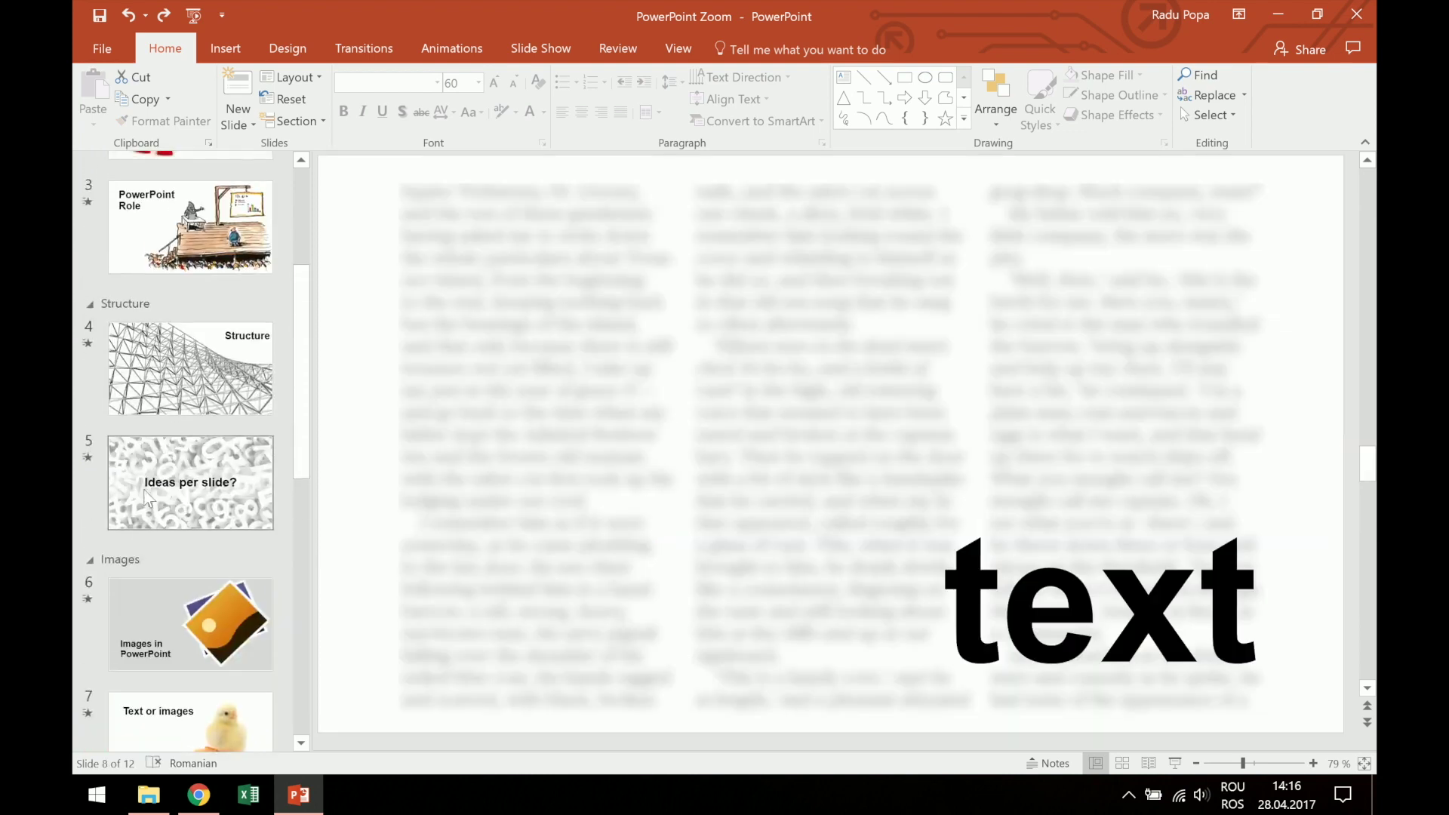
pyautogui.click(122, 563)
pyautogui.scroll(4, 189, 468)
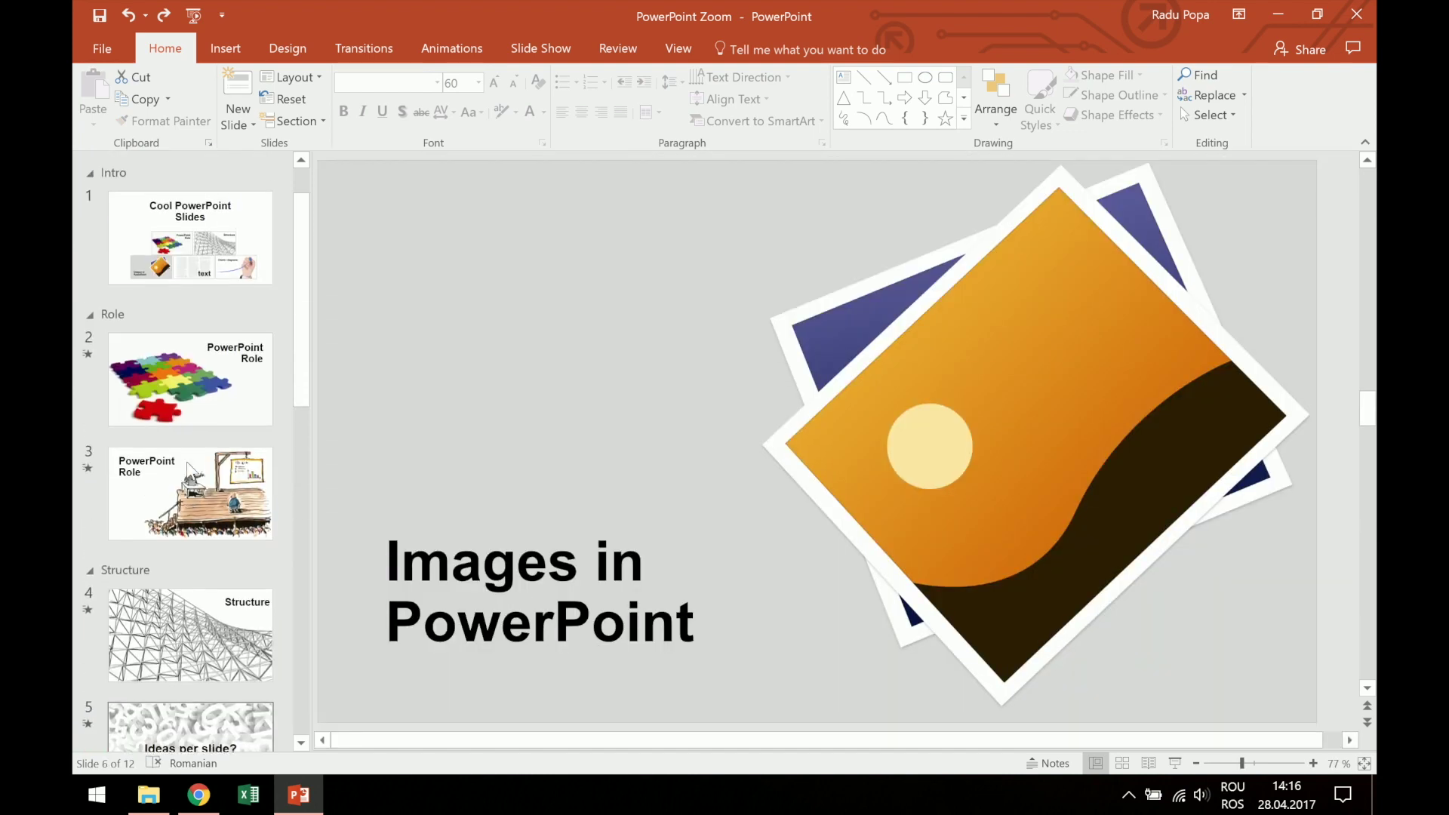
pyautogui.click(184, 247)
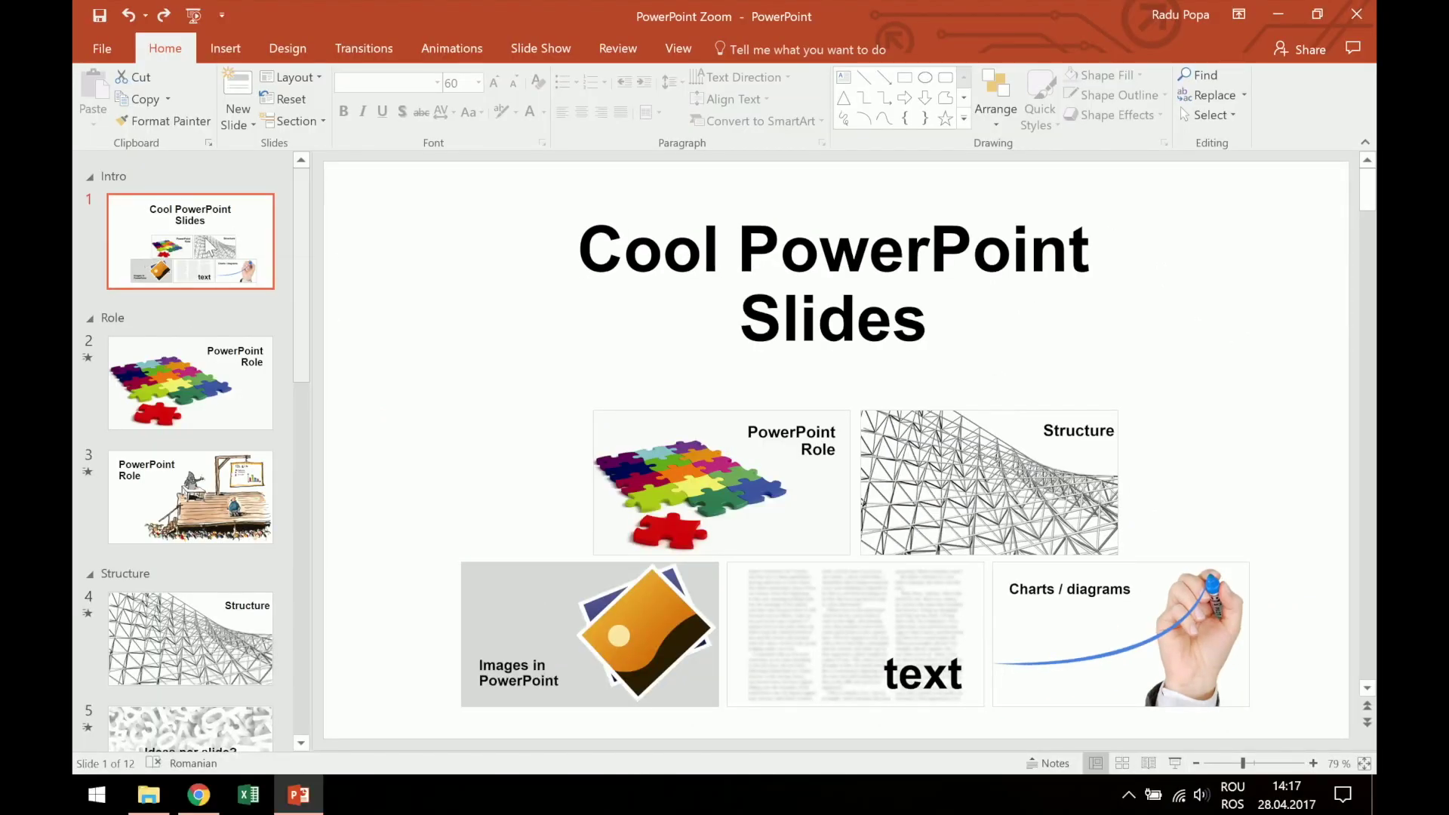
# Step: Preview the Section Zoom picker from Insert > Zoom, then cancel without inserting anything
pyautogui.scroll(-10, 206, 356)
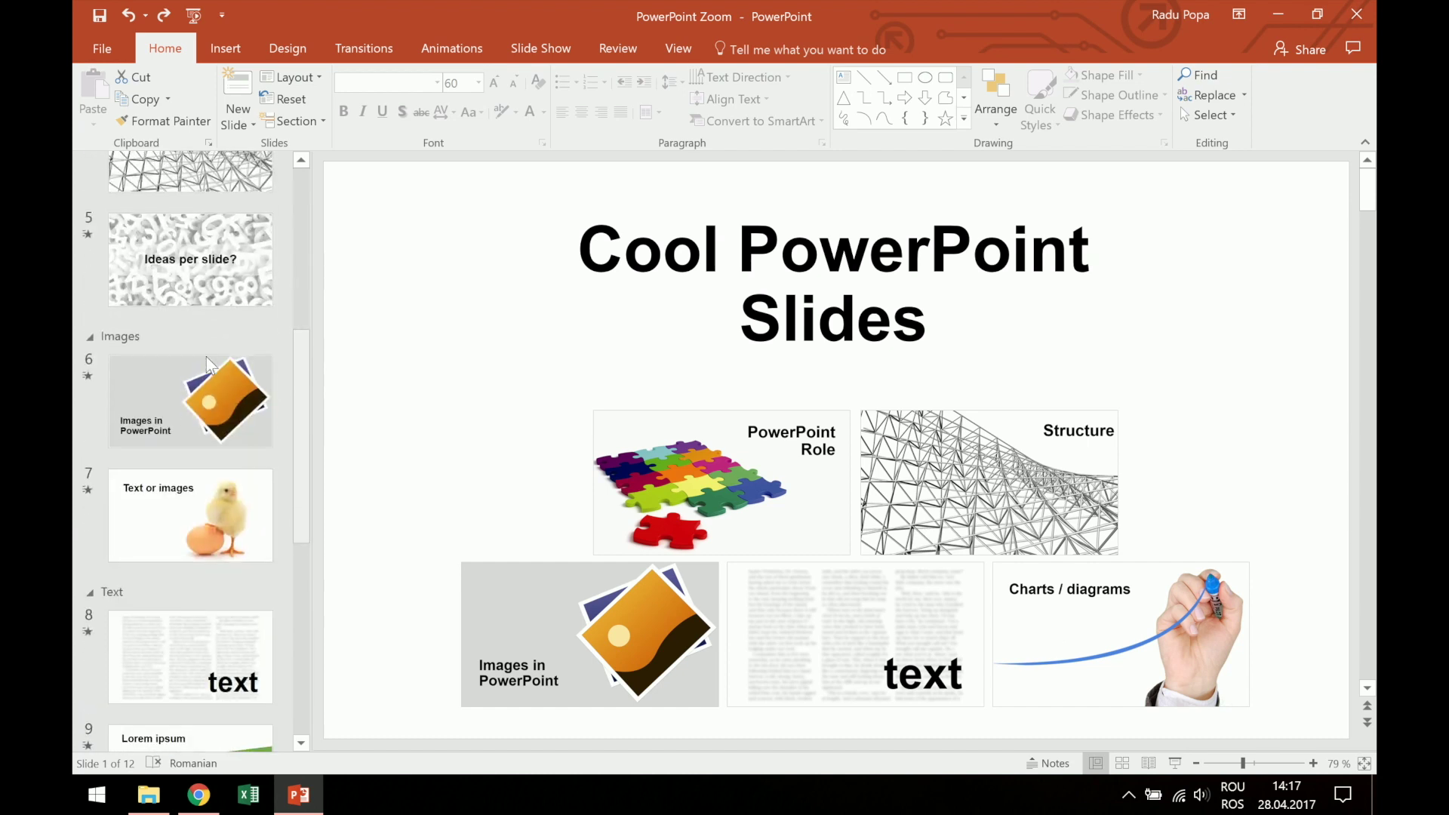
pyautogui.scroll(10, 206, 356)
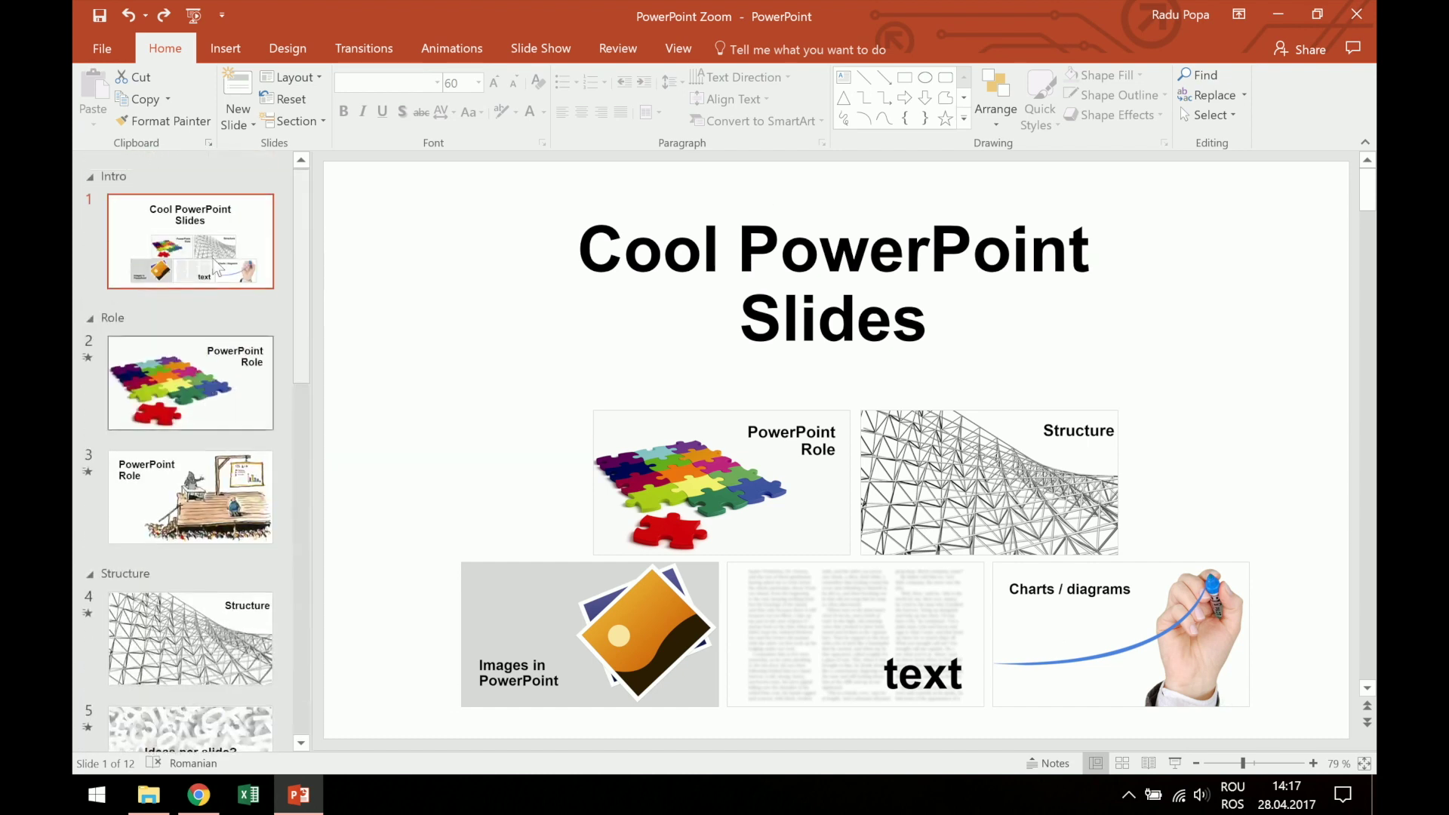
pyautogui.click(234, 50)
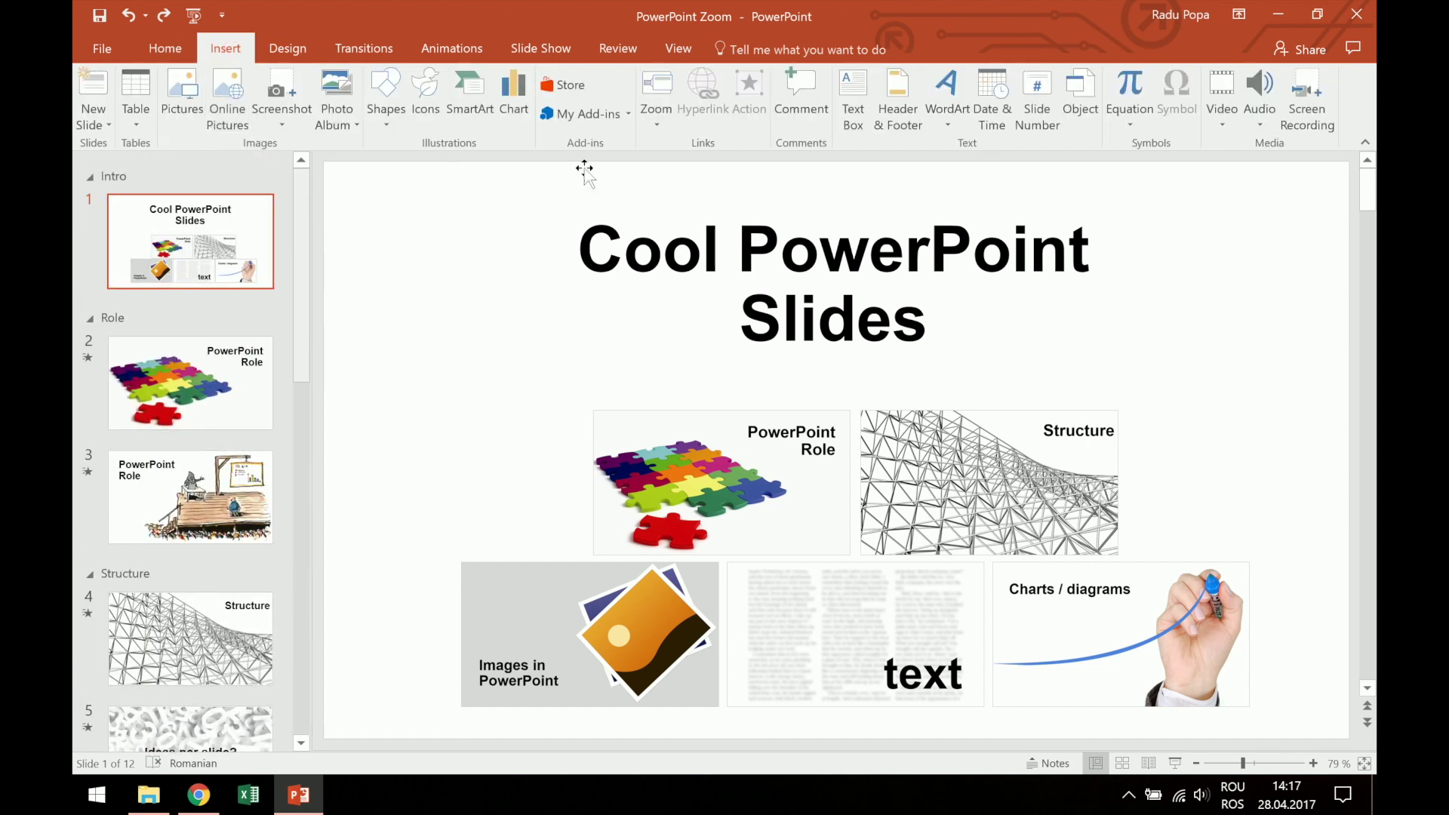
pyautogui.click(655, 111)
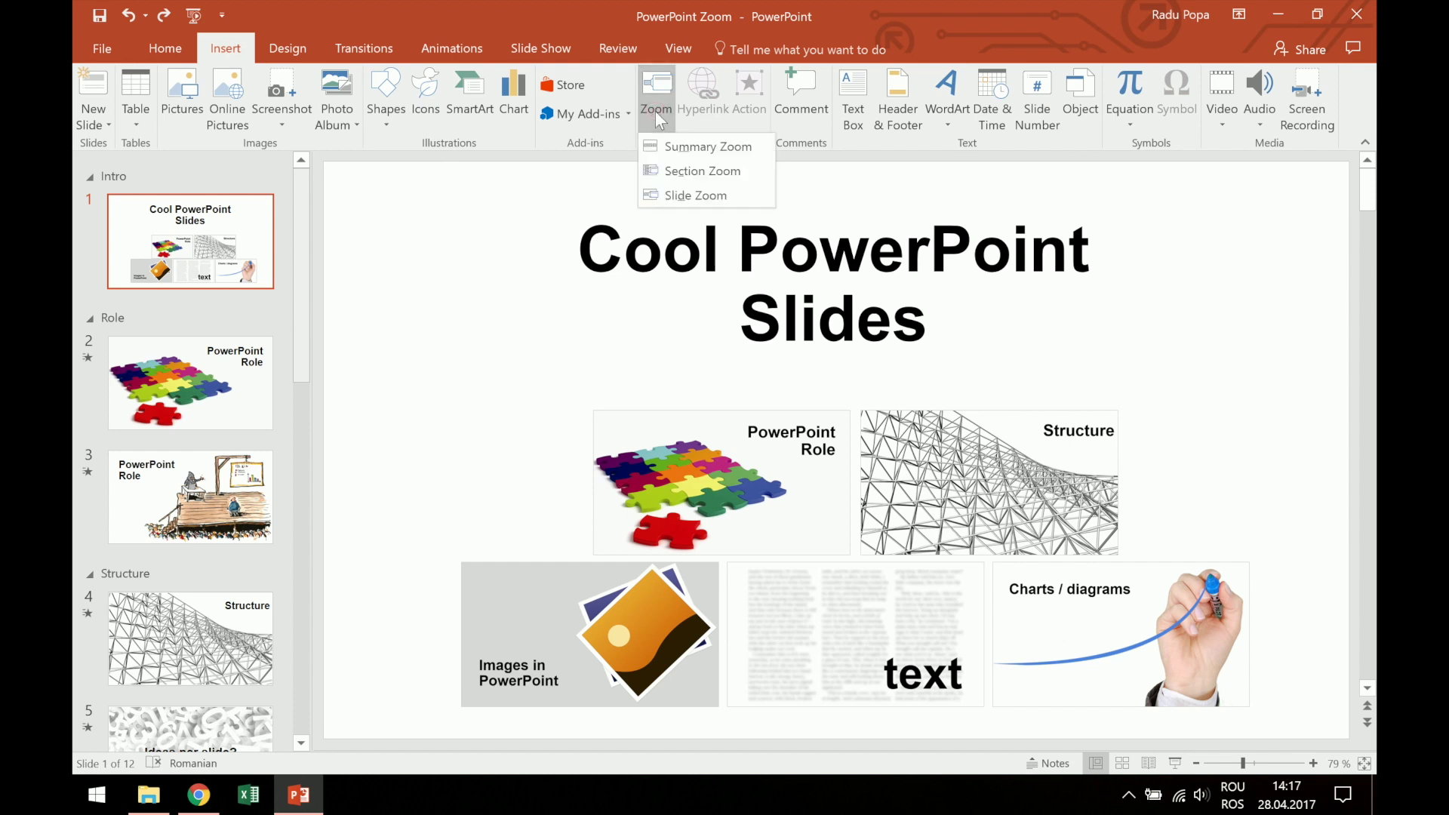
pyautogui.click(660, 92)
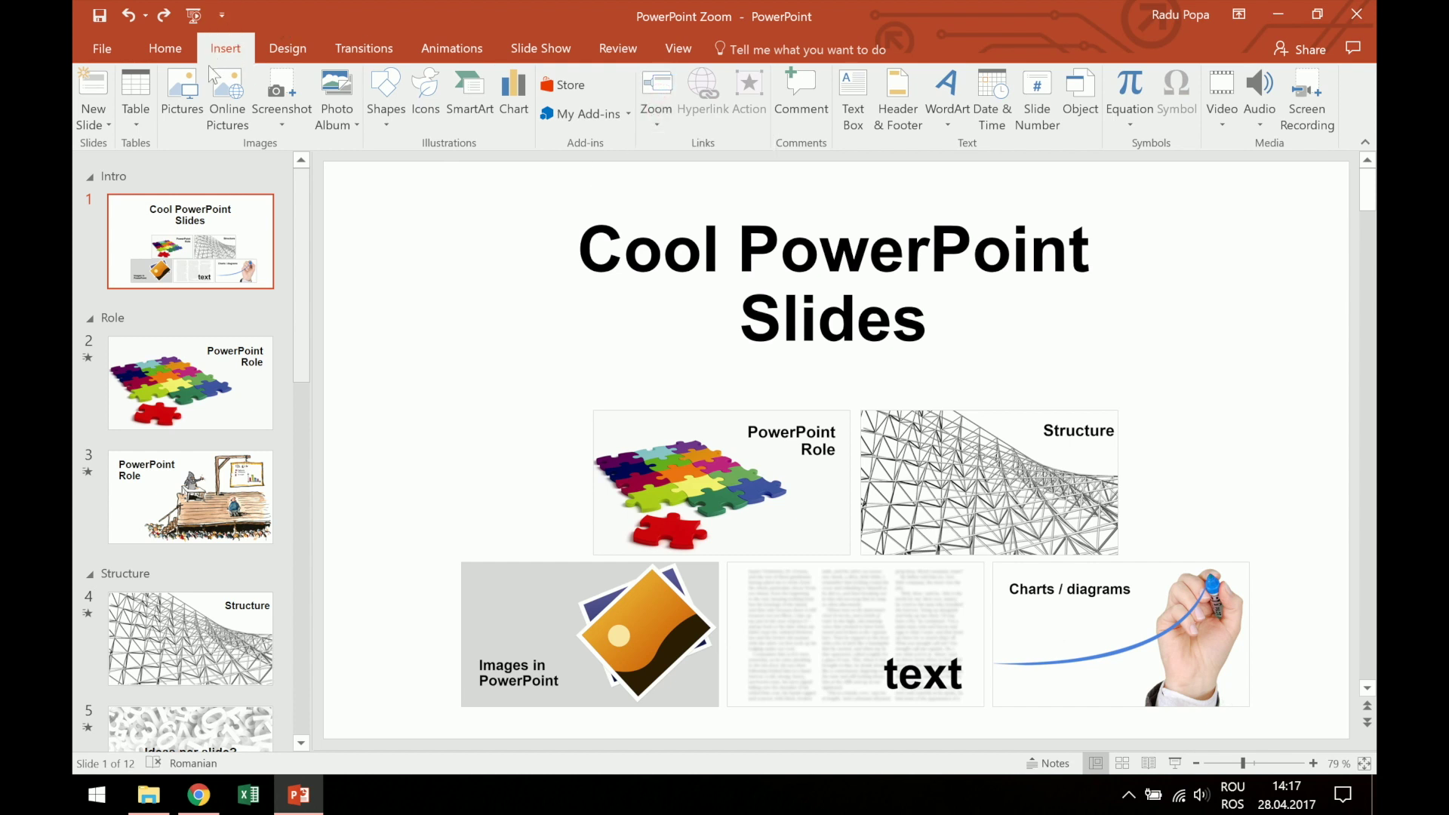
pyautogui.click(656, 113)
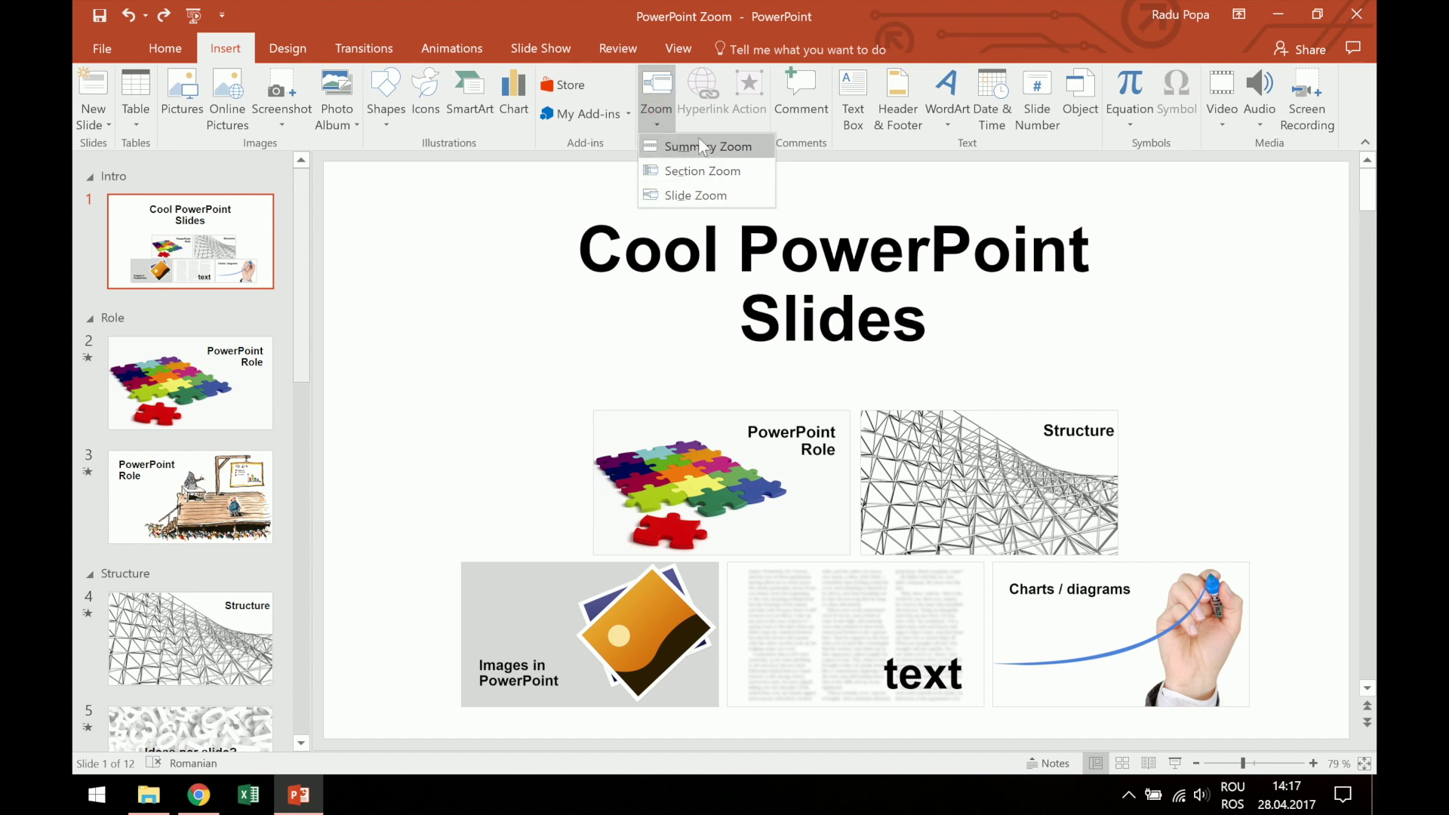
pyautogui.click(738, 172)
pyautogui.moveTo(703, 148); pyautogui.dragTo(752, 137)
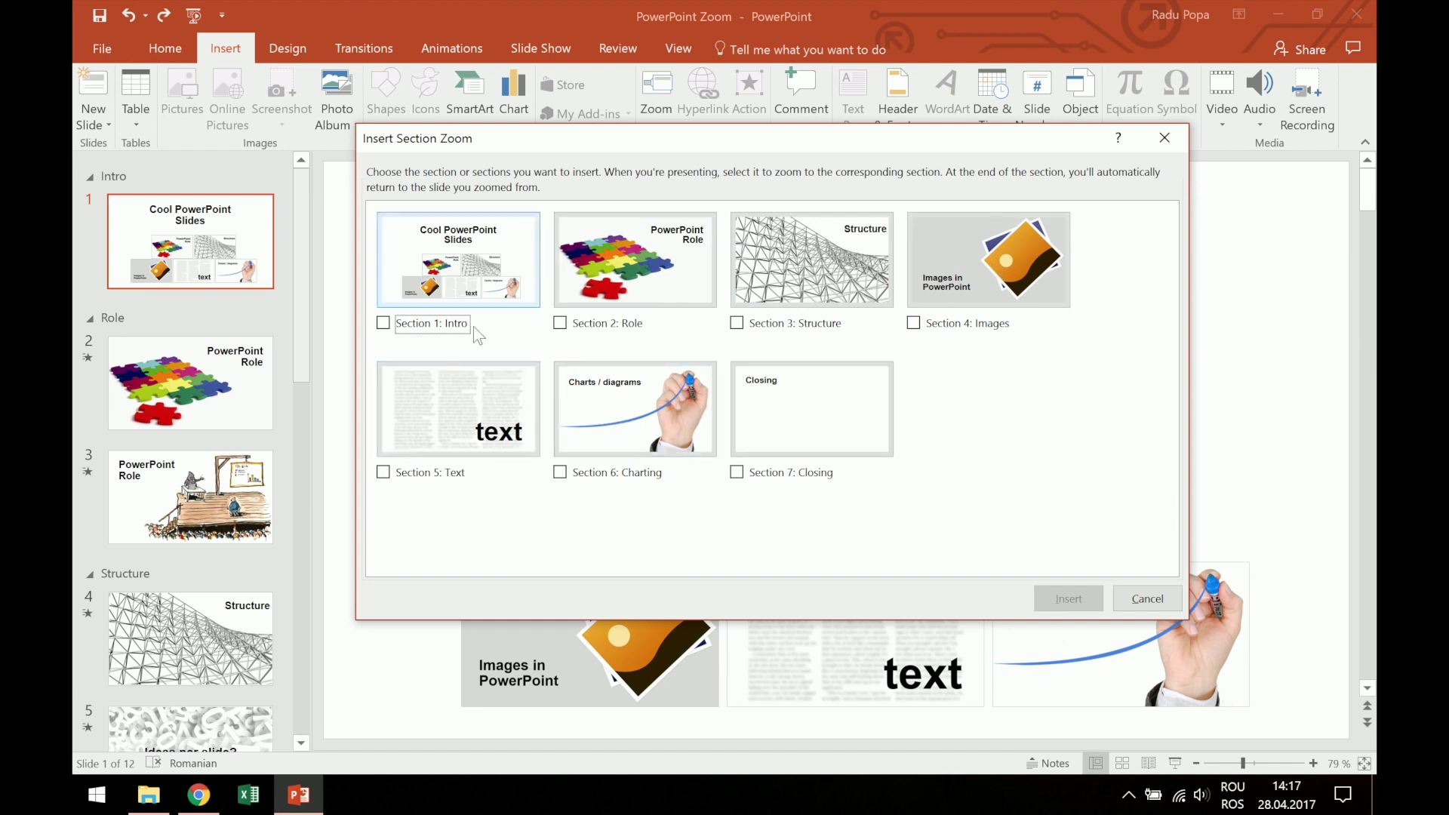
pyautogui.click(1147, 598)
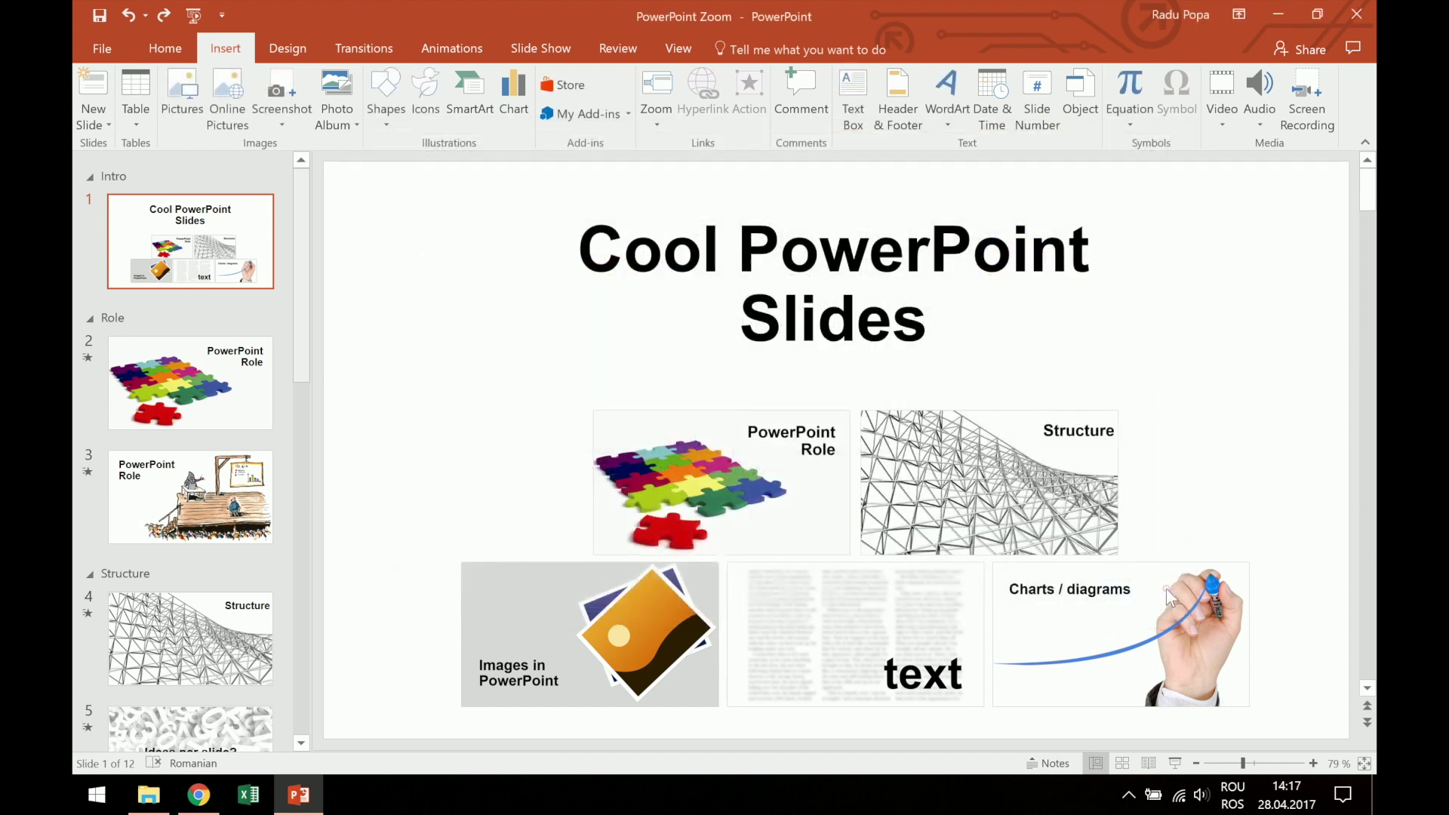
# Step: Add a slide after slide 1 with section zooms for Role, Structure, Images, Charting and Text
pyautogui.rightClick(228, 294)
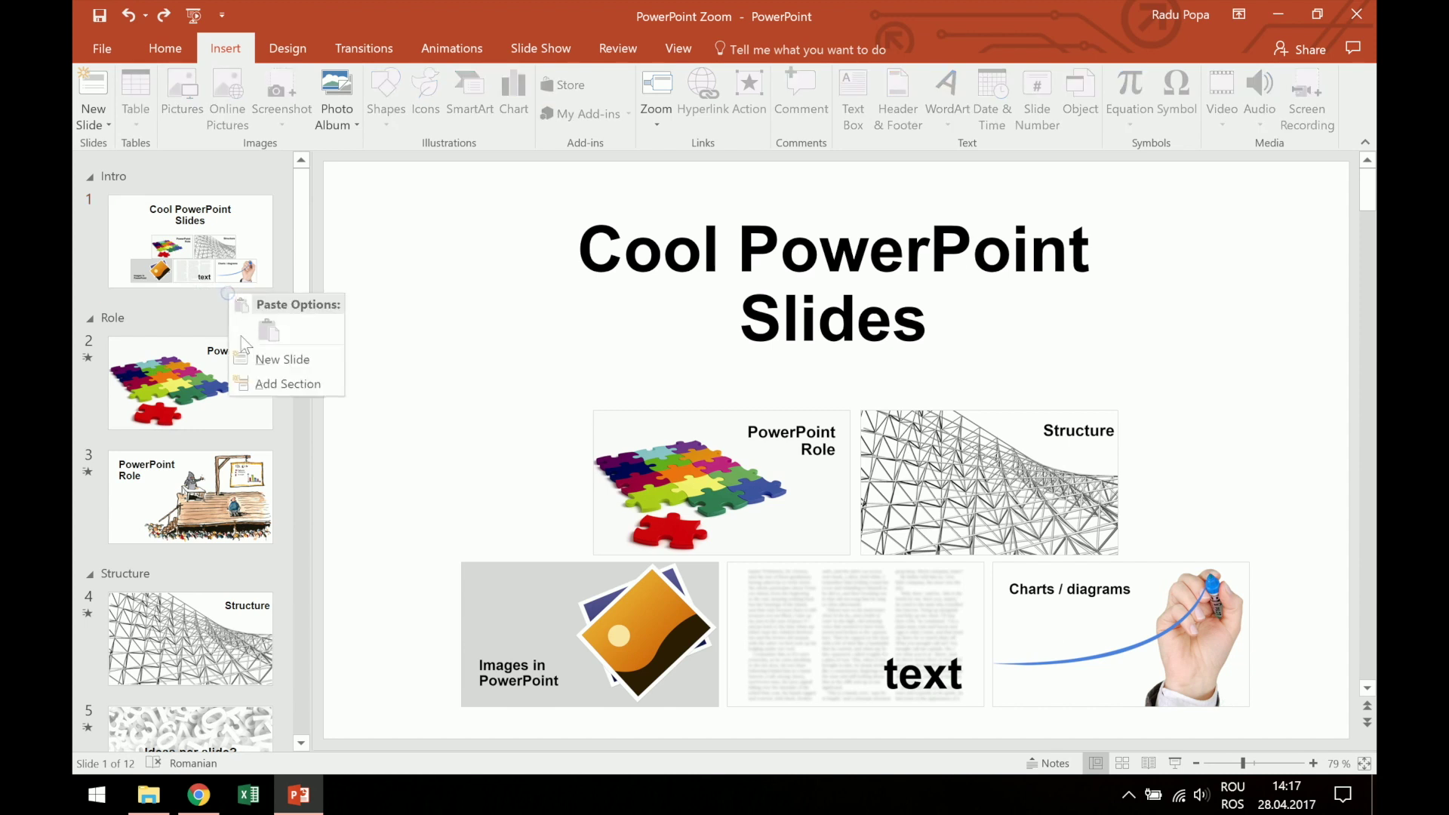
pyautogui.click(249, 356)
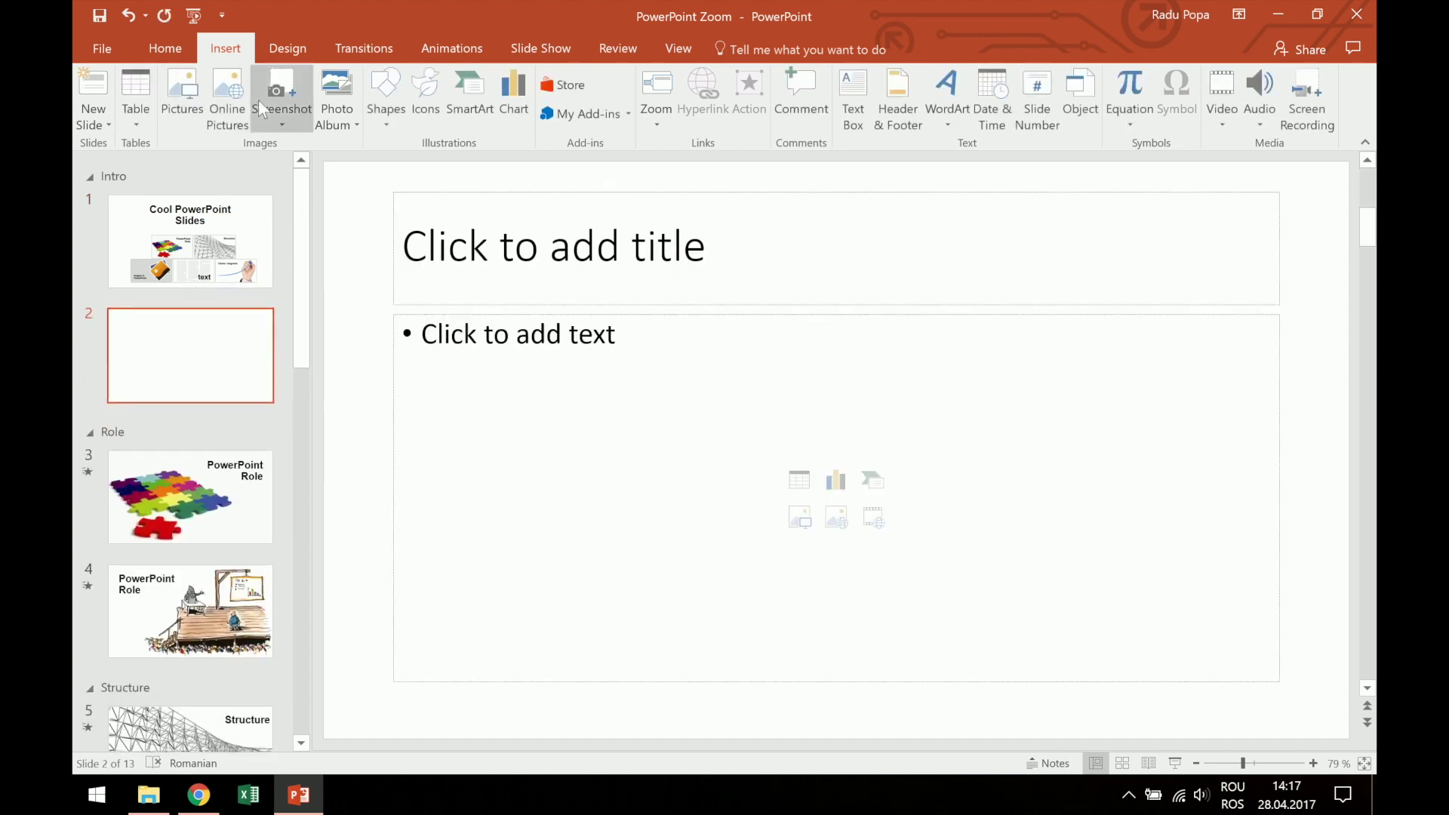
pyautogui.click(647, 114)
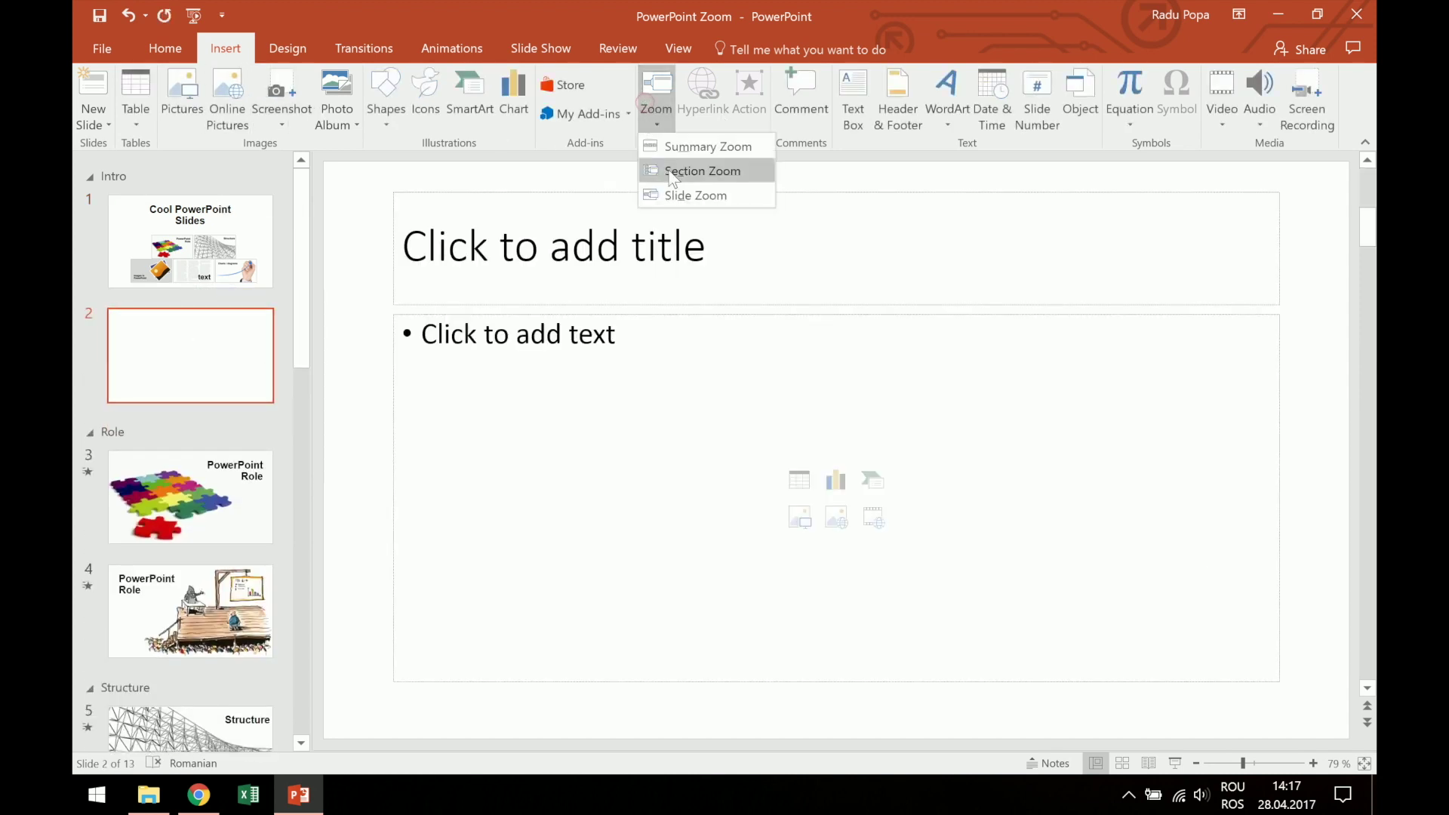
pyautogui.click(701, 170)
pyautogui.click(569, 312)
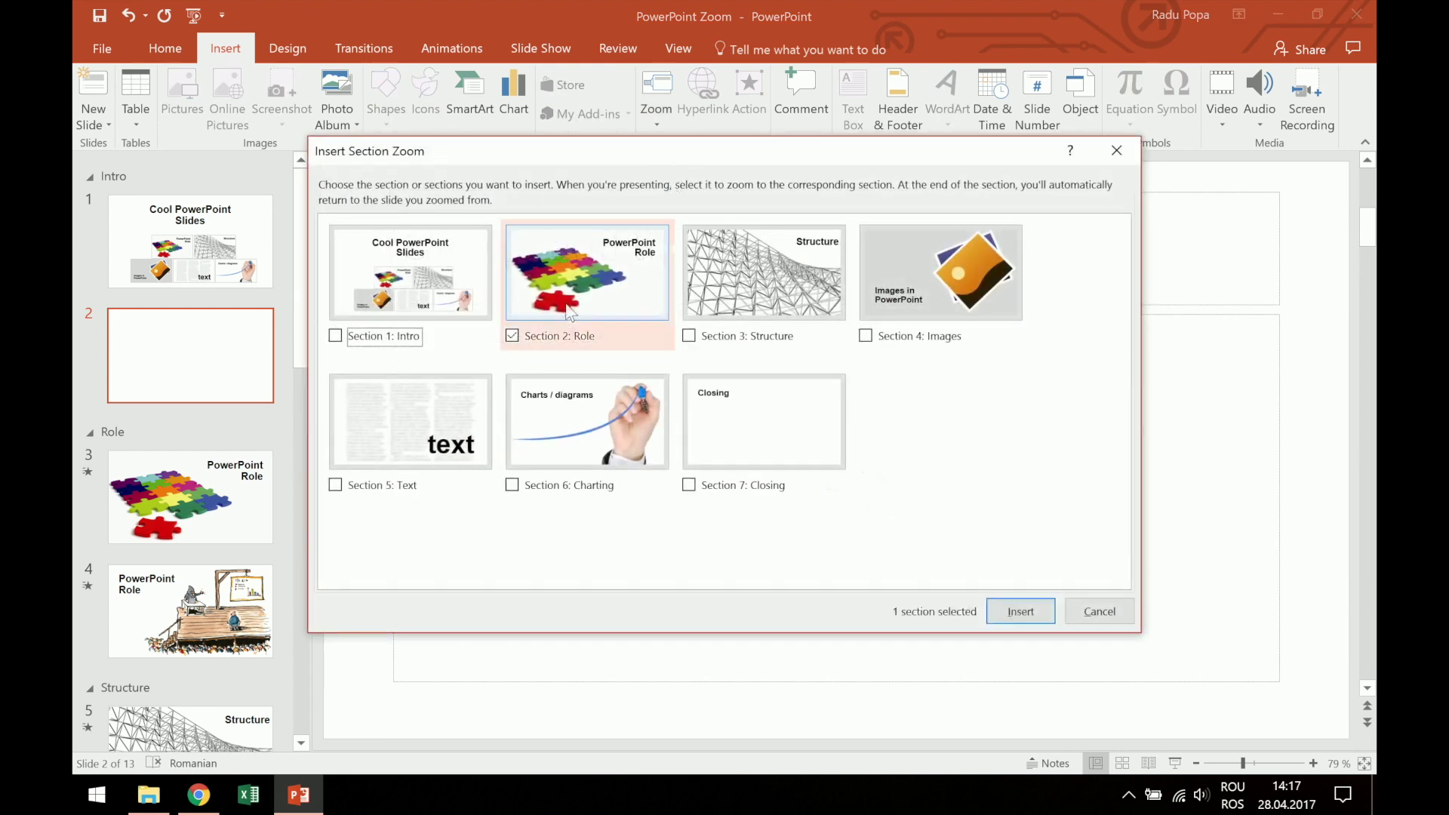
pyautogui.click(723, 302)
pyautogui.click(960, 294)
pyautogui.click(642, 398)
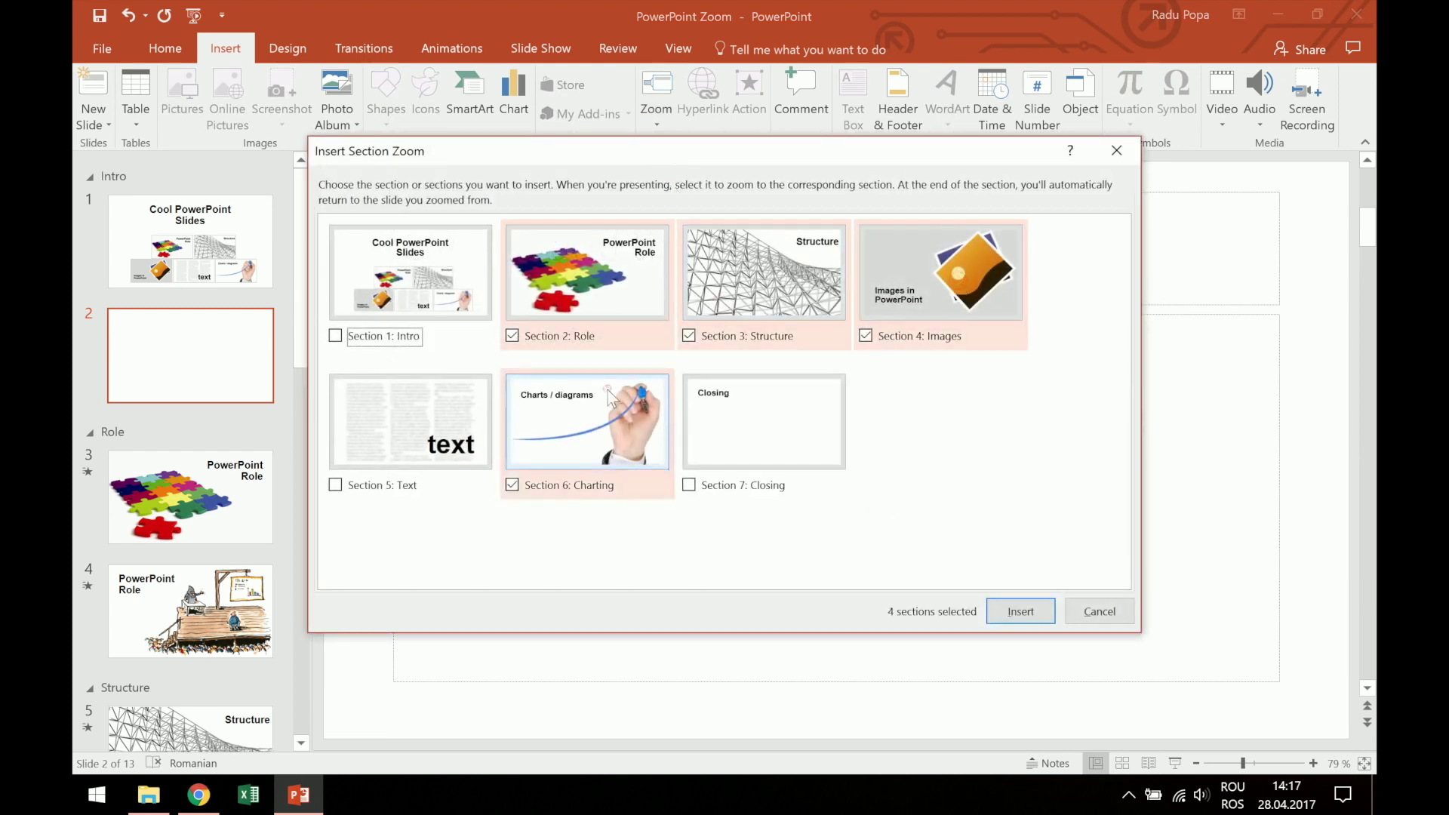
pyautogui.click(385, 409)
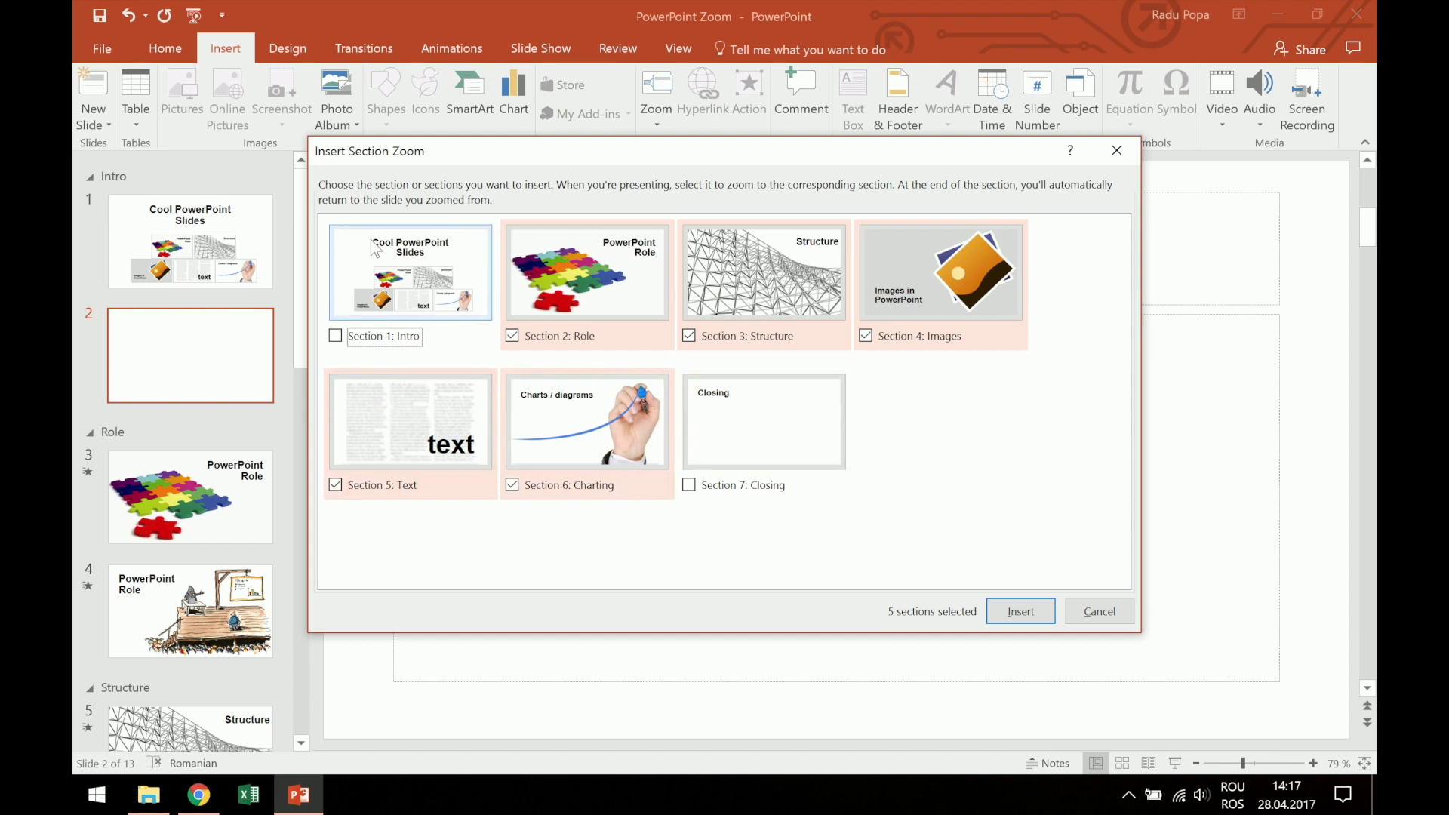
pyautogui.click(1019, 612)
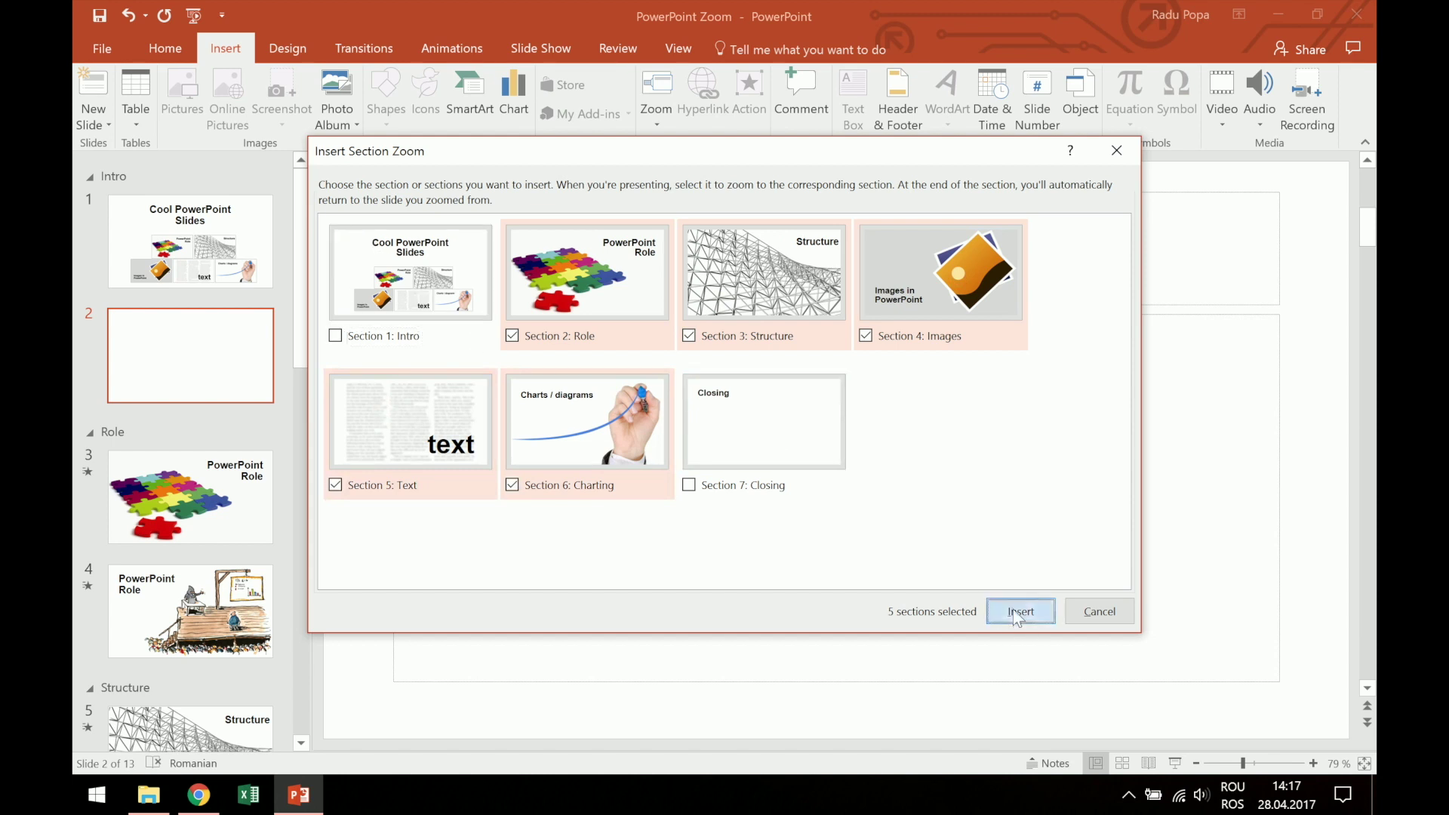
pyautogui.click(1311, 325)
# Step: Drag the Charts/diagrams, Text, Images, Structure and PowerPoint Role zooms to separate spots on slide 2
pyautogui.click(875, 475)
pyautogui.moveTo(876, 476); pyautogui.dragTo(1153, 496)
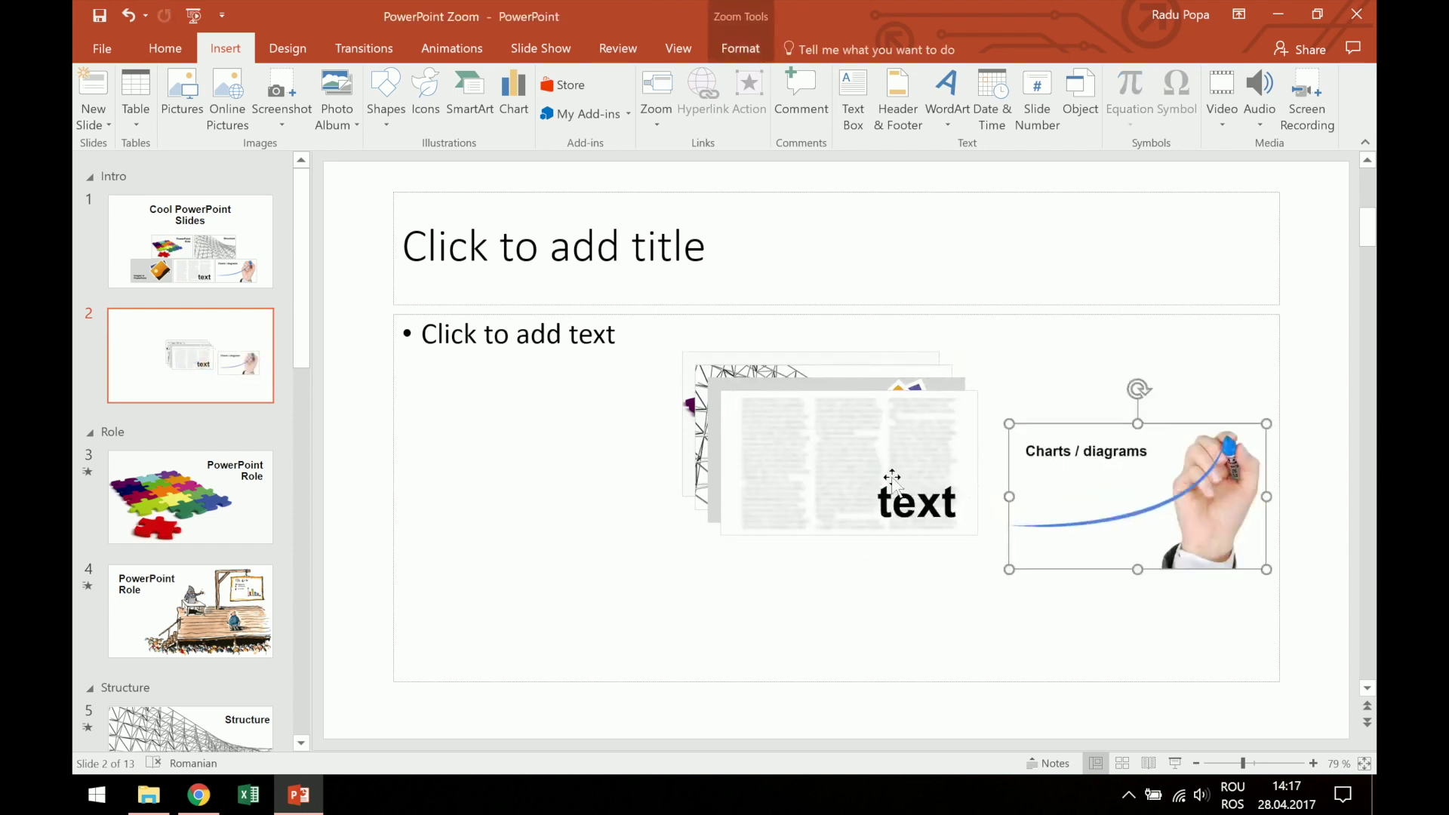
pyautogui.moveTo(888, 478); pyautogui.dragTo(890, 586)
pyautogui.moveTo(792, 440); pyautogui.dragTo(497, 491)
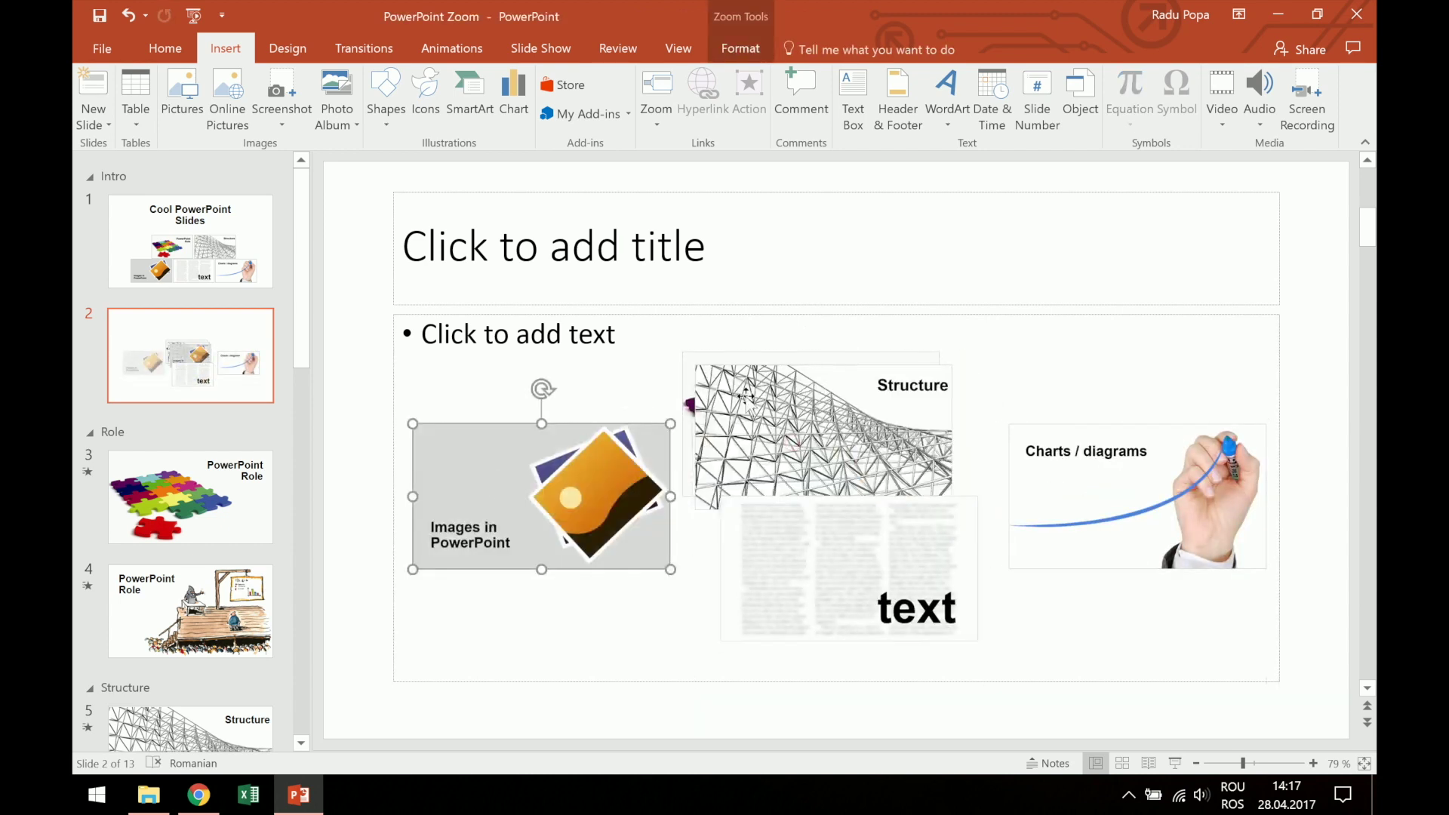
pyautogui.moveTo(791, 391); pyautogui.dragTo(1026, 238)
pyautogui.click(794, 434)
pyautogui.moveTo(794, 434); pyautogui.dragTo(686, 314)
pyautogui.click(894, 390)
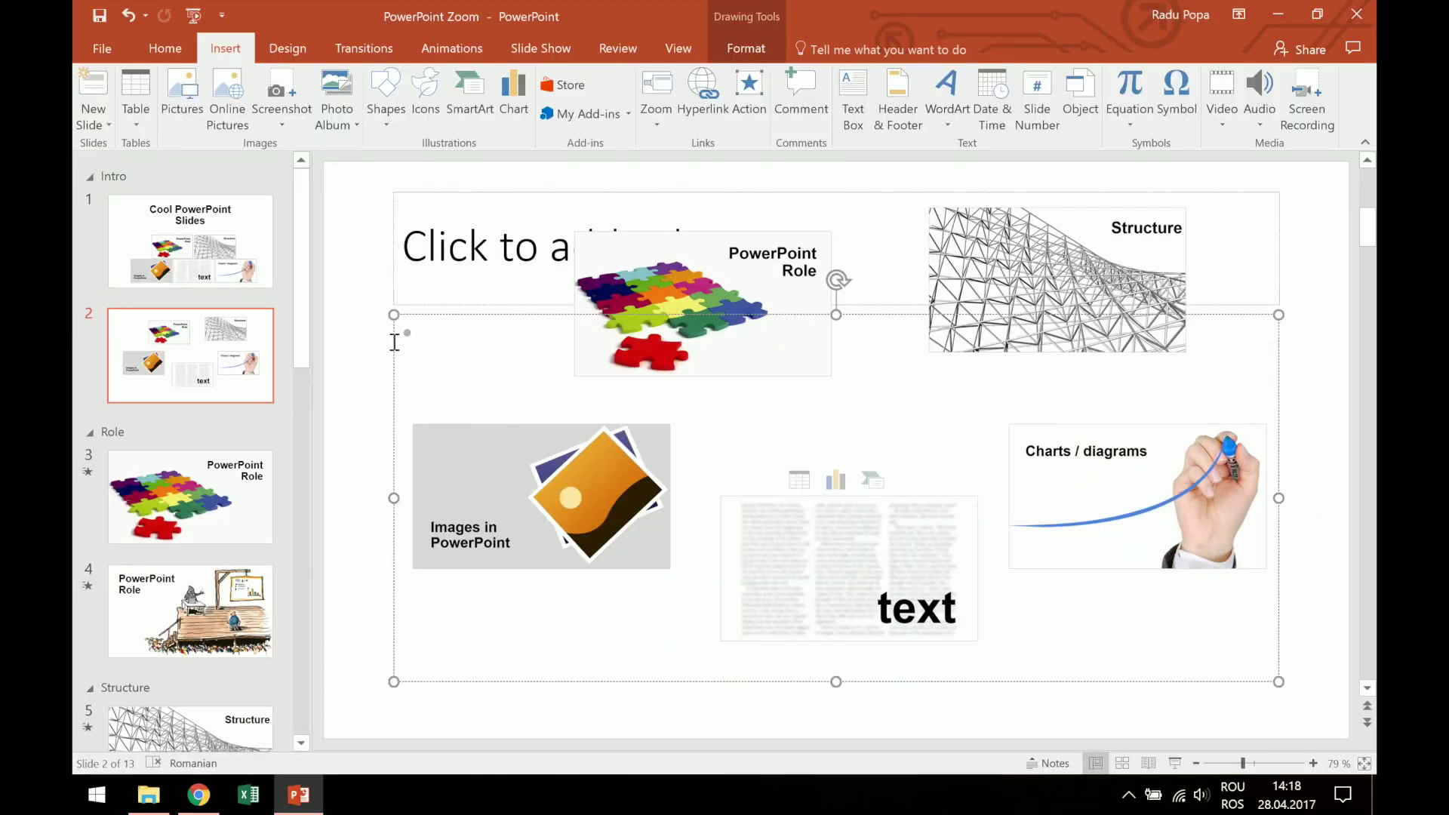
pyautogui.click(656, 102)
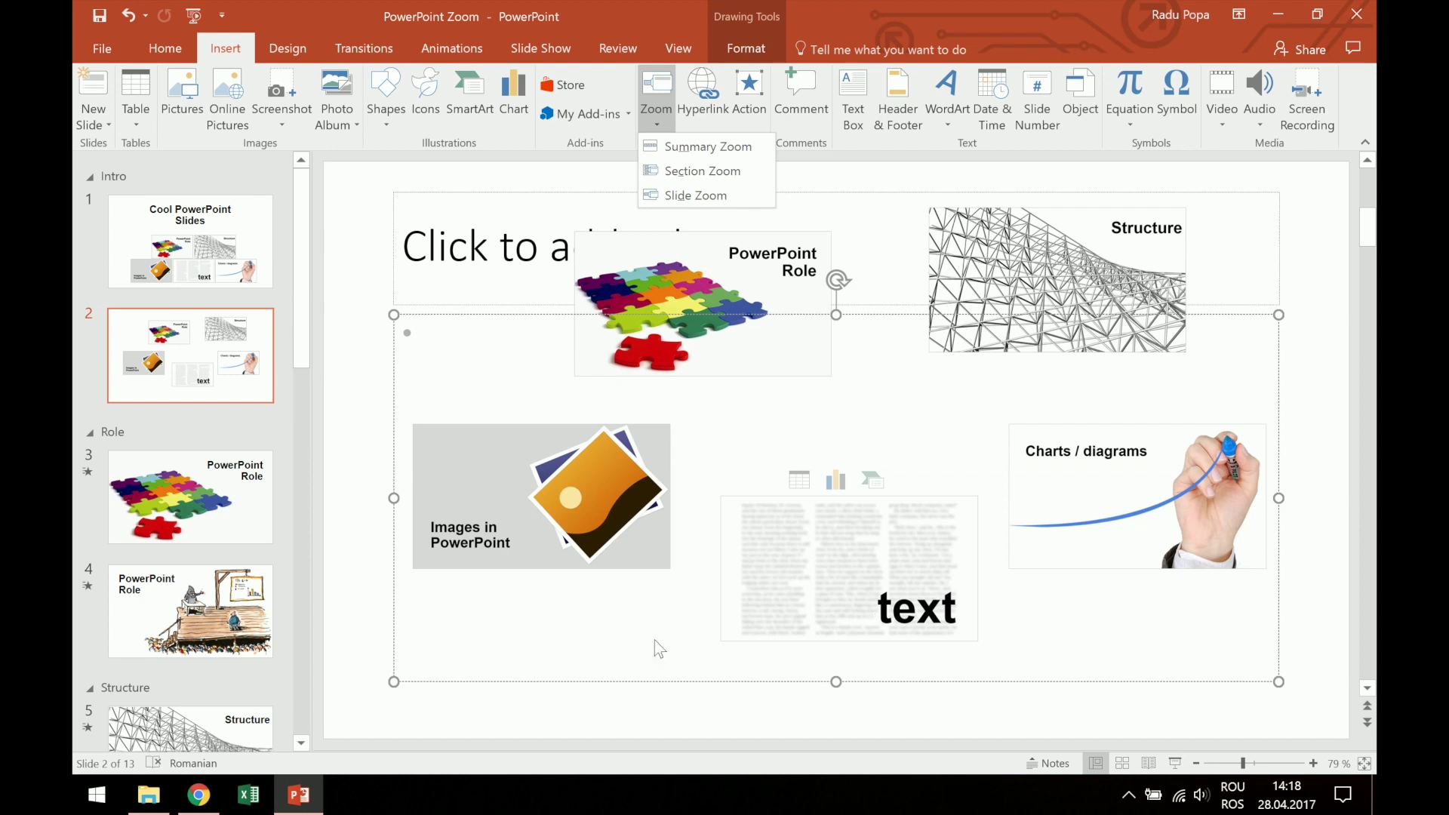
# Step: Insert a summary zoom covering slides 1, 3, 5, 7, 9, 11 and 13
pyautogui.click(137, 408)
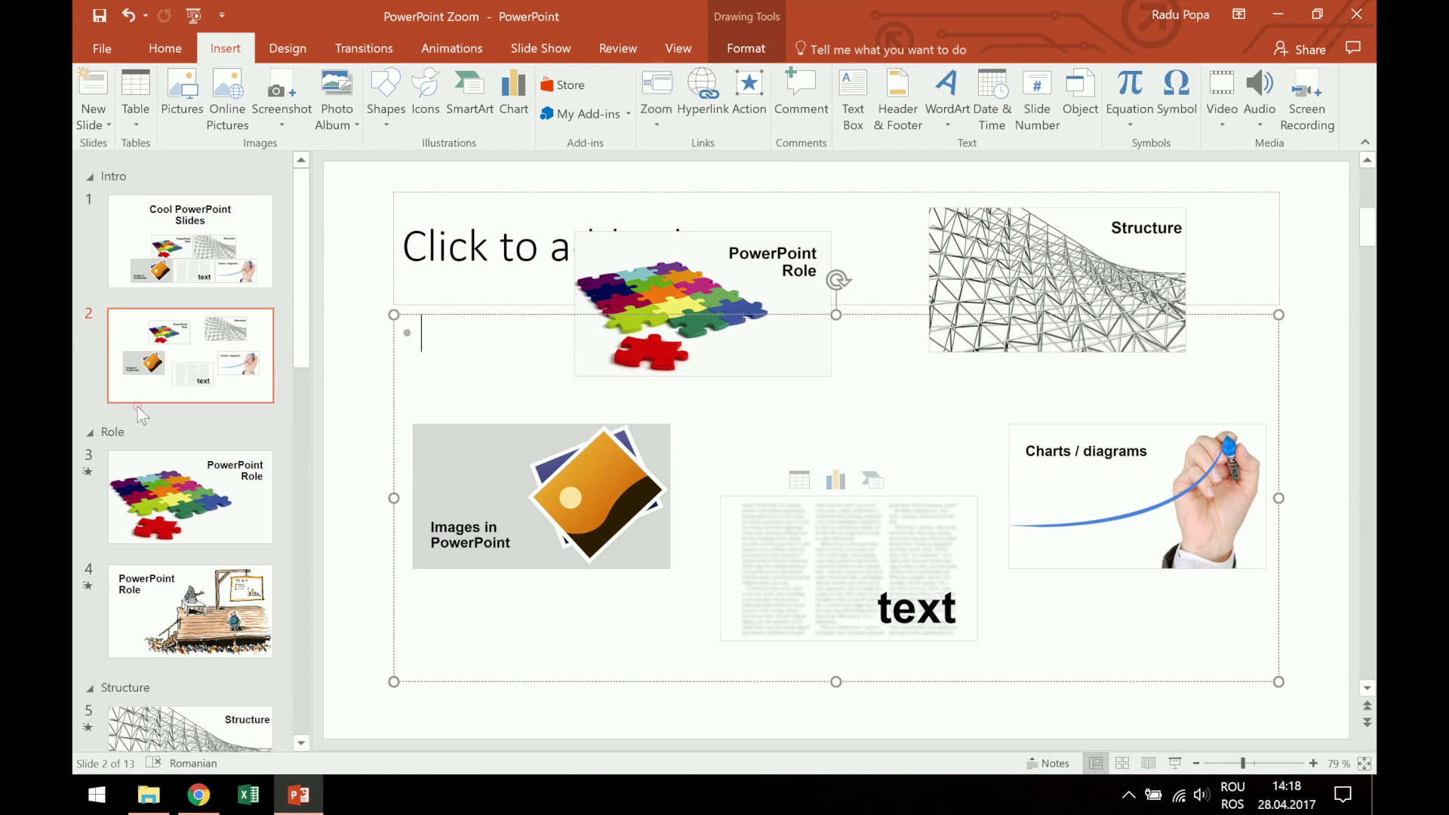
pyautogui.click(137, 405)
pyautogui.click(180, 366)
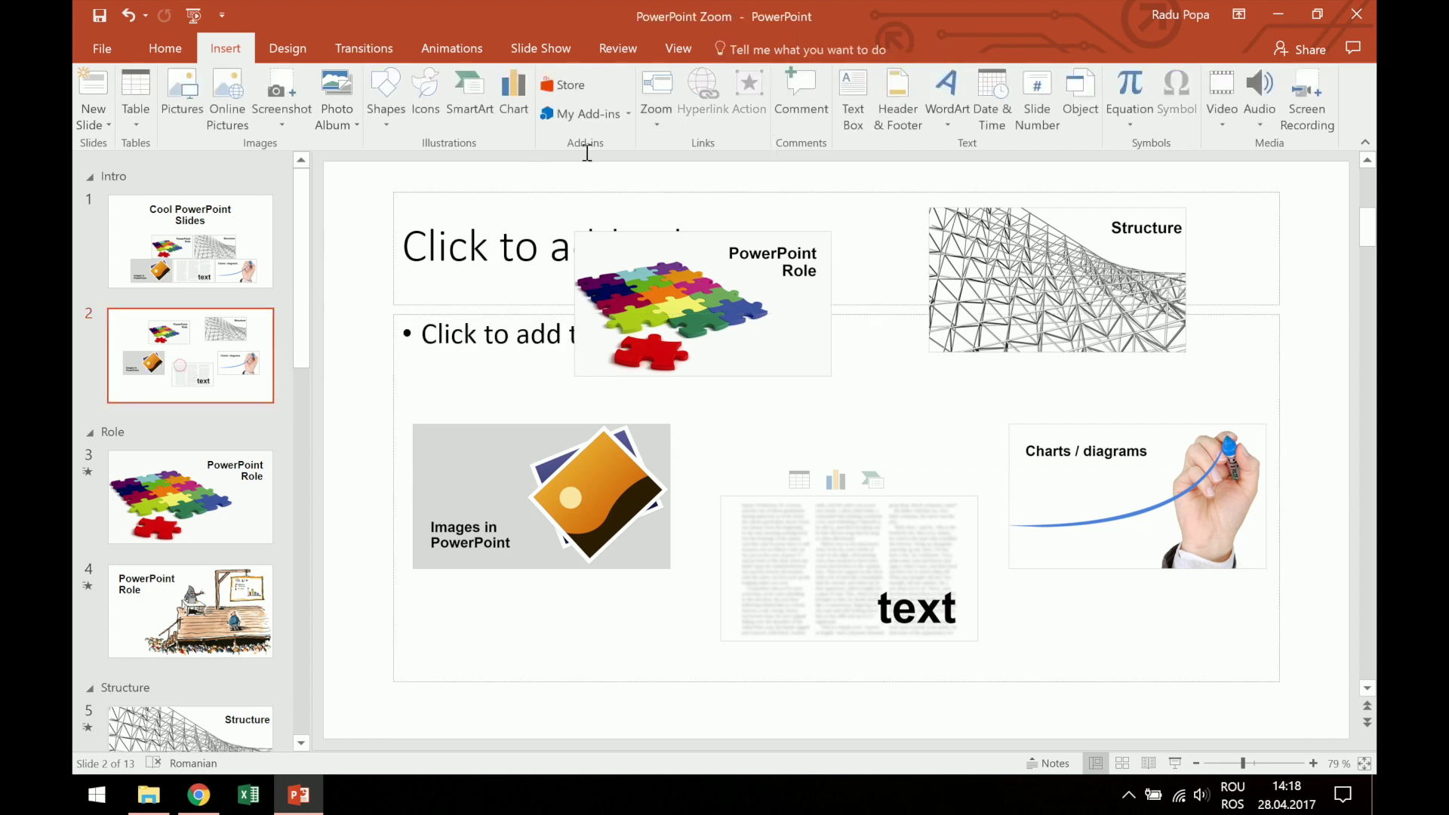
pyautogui.click(662, 107)
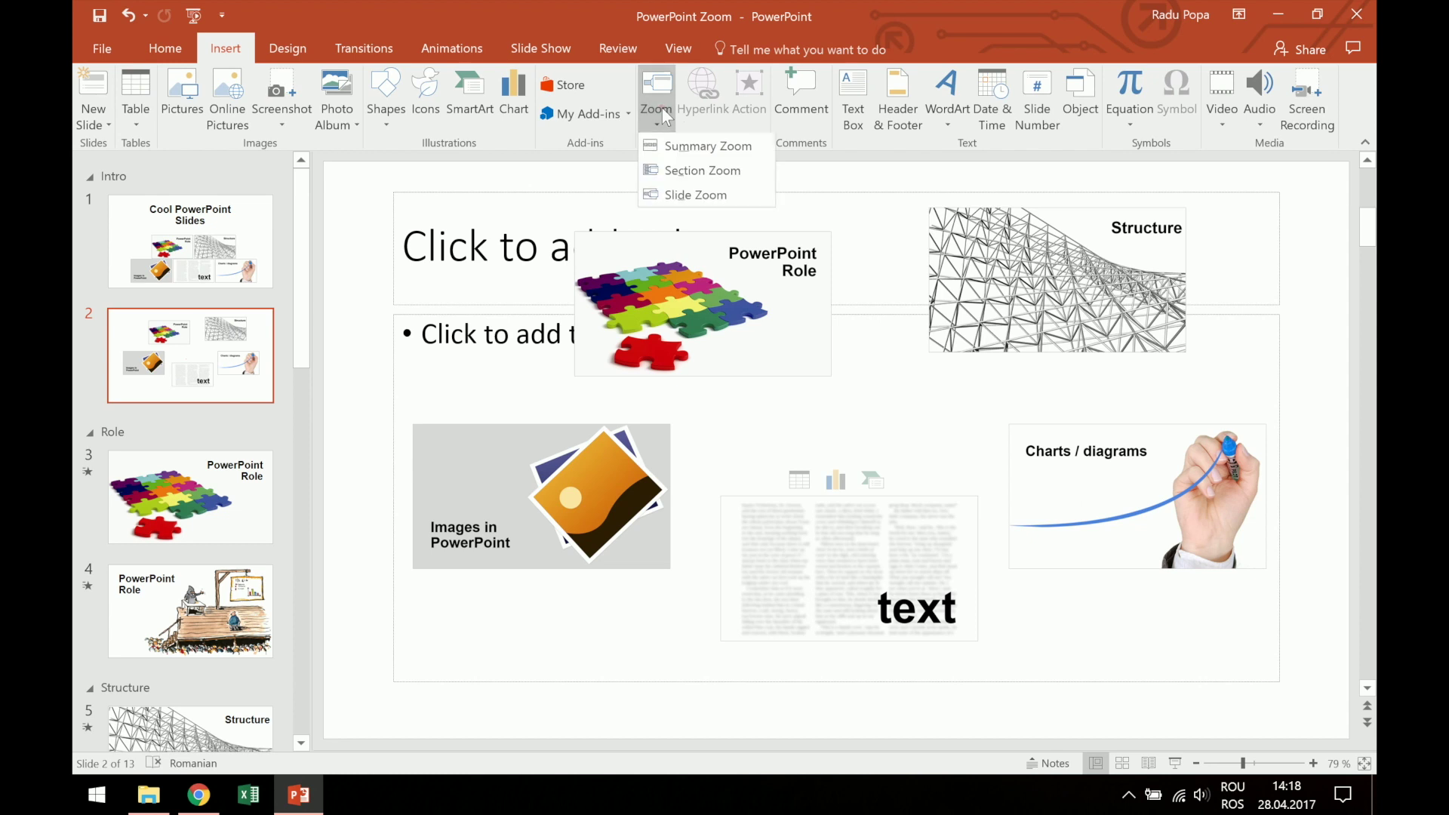
pyautogui.click(668, 147)
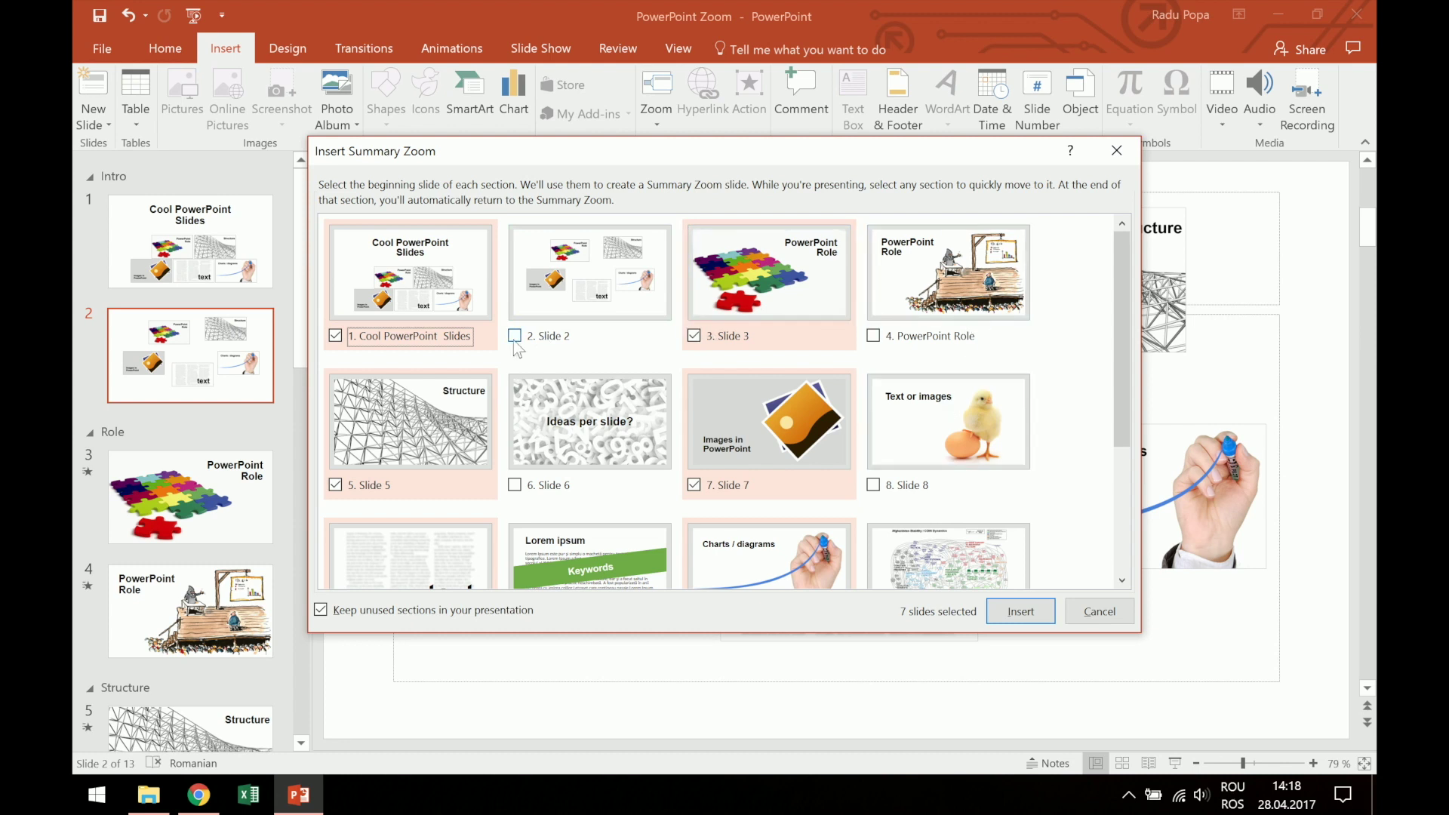
pyautogui.scroll(-3, 517, 349)
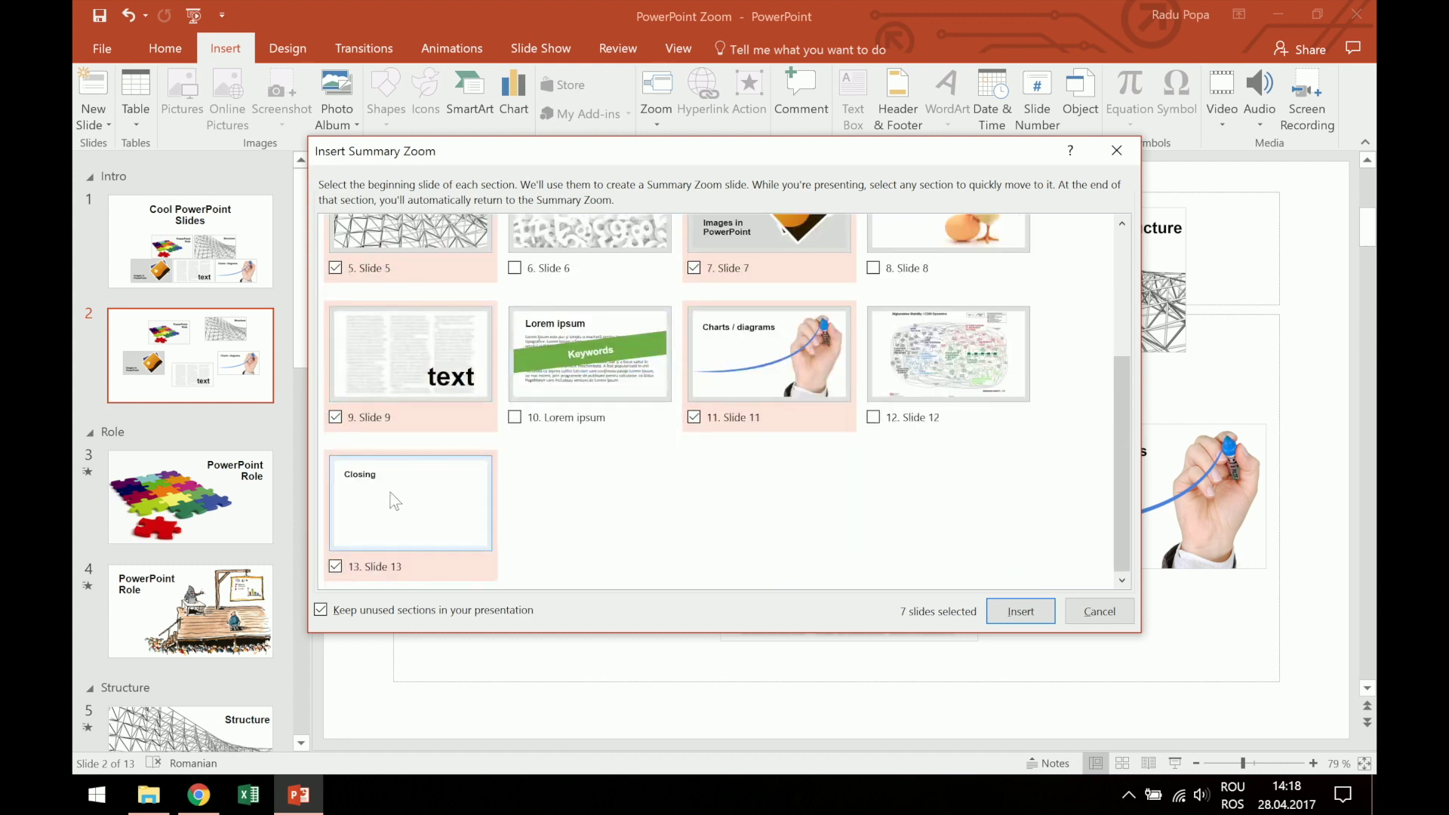
pyautogui.scroll(3, 406, 261)
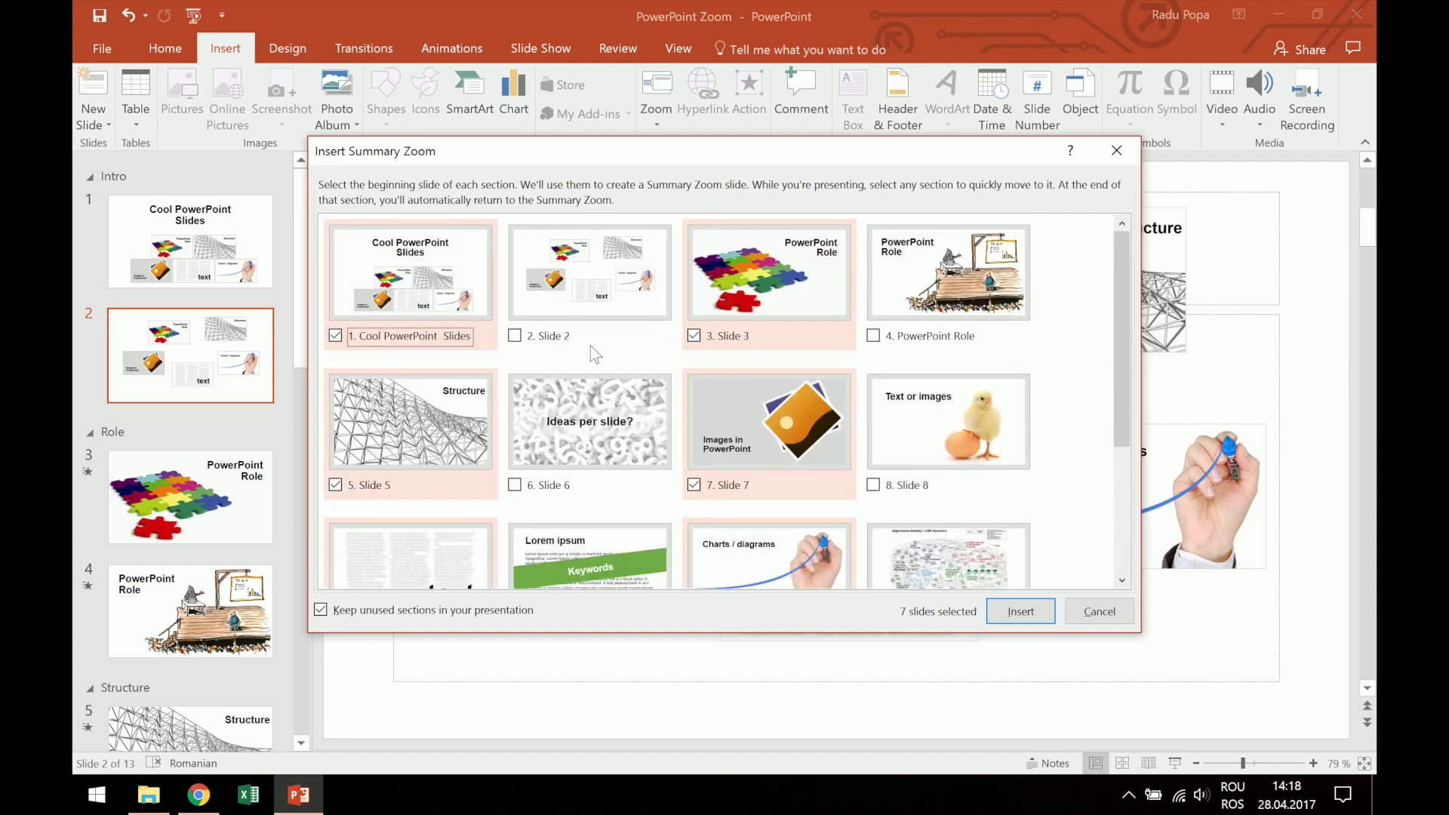
pyautogui.click(1026, 612)
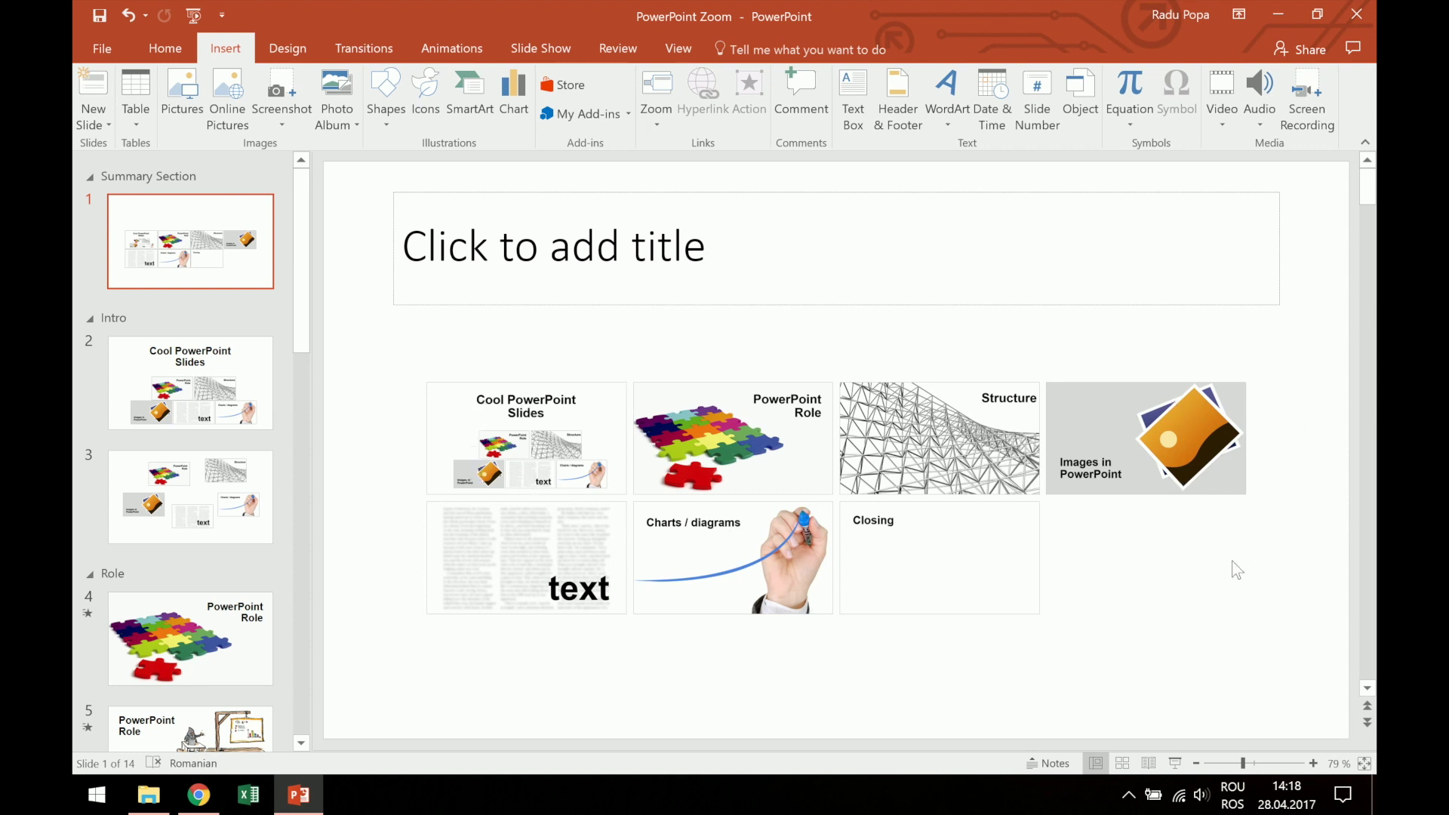
# Step: Delete the Closing tile from the summary zoom on slide 1
pyautogui.click(590, 418)
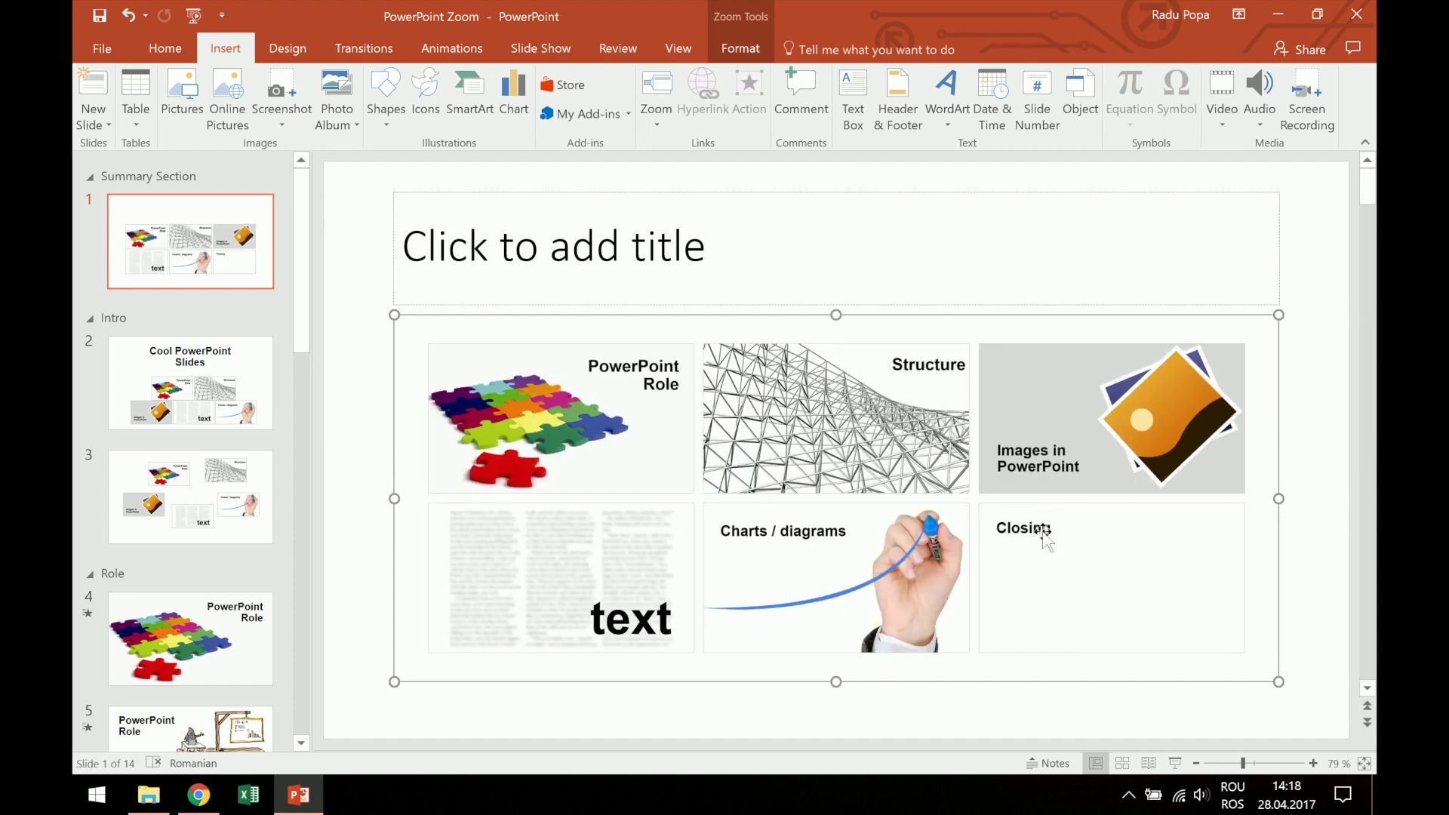
pyautogui.click(1137, 562)
pyautogui.press('Delete')
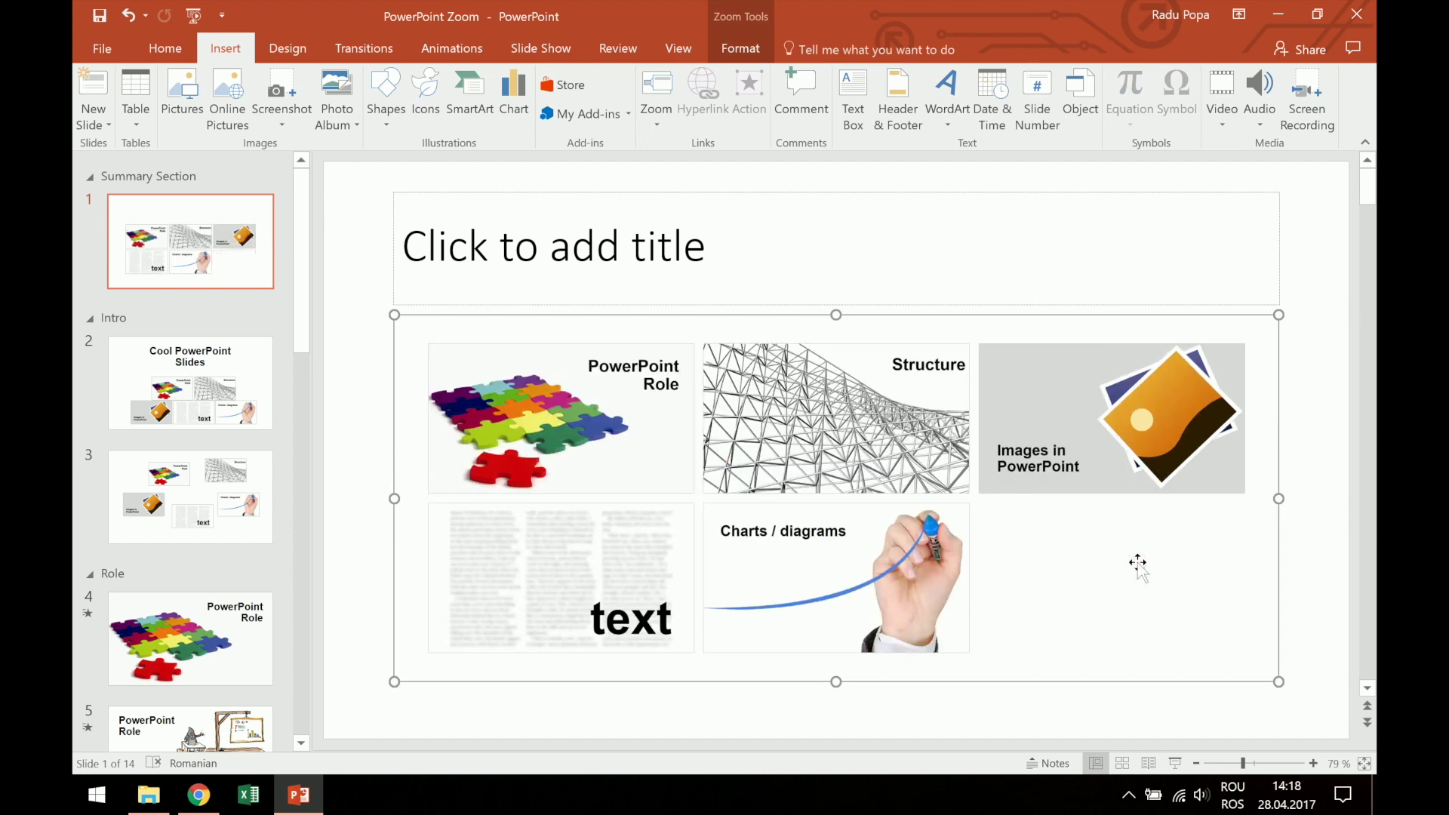
pyautogui.click(1298, 329)
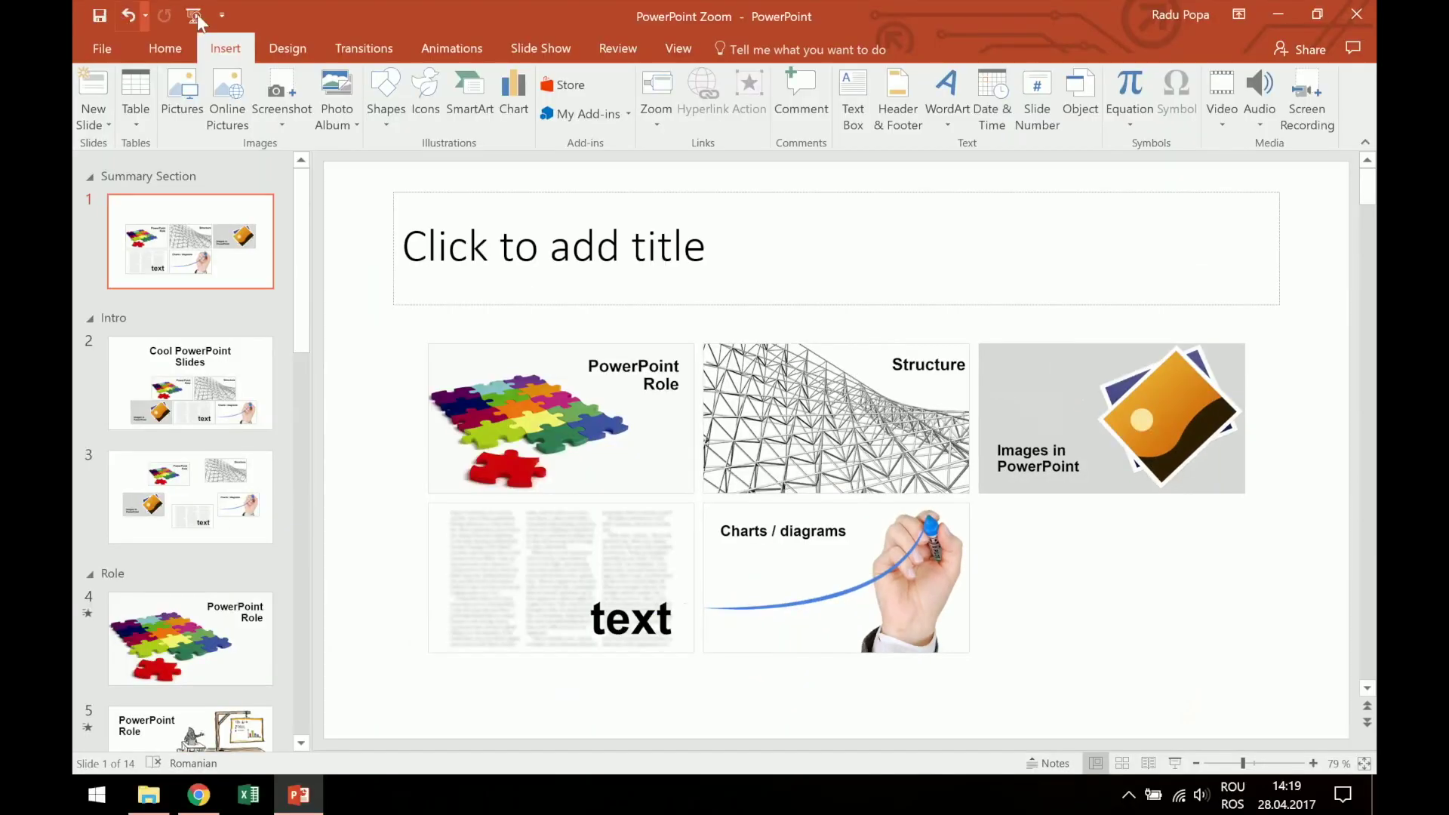
# Step: Delete slide 3's empty text and title placeholders and shift its Structure zoom down-left
pyautogui.click(653, 98)
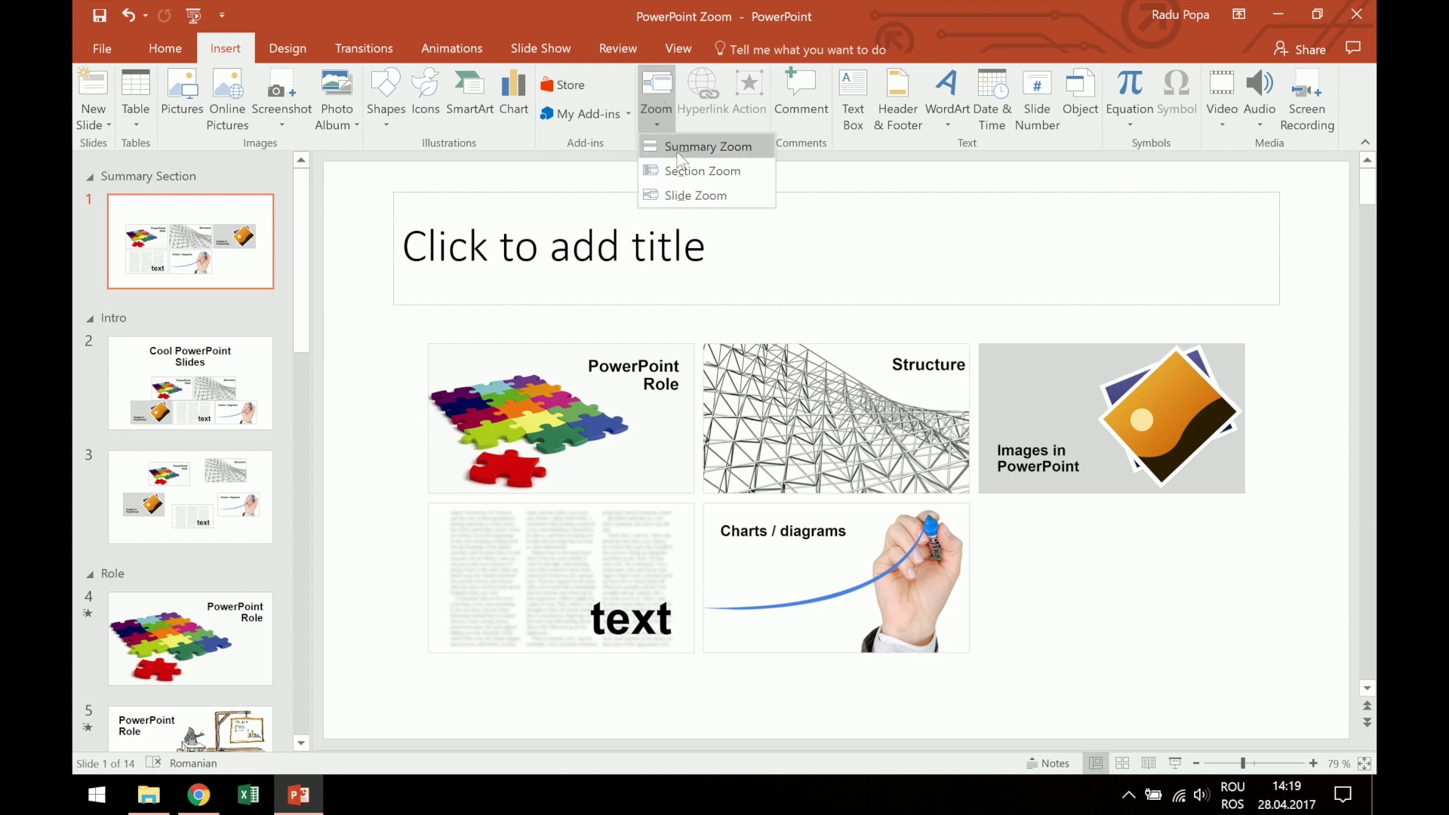
pyautogui.click(1310, 401)
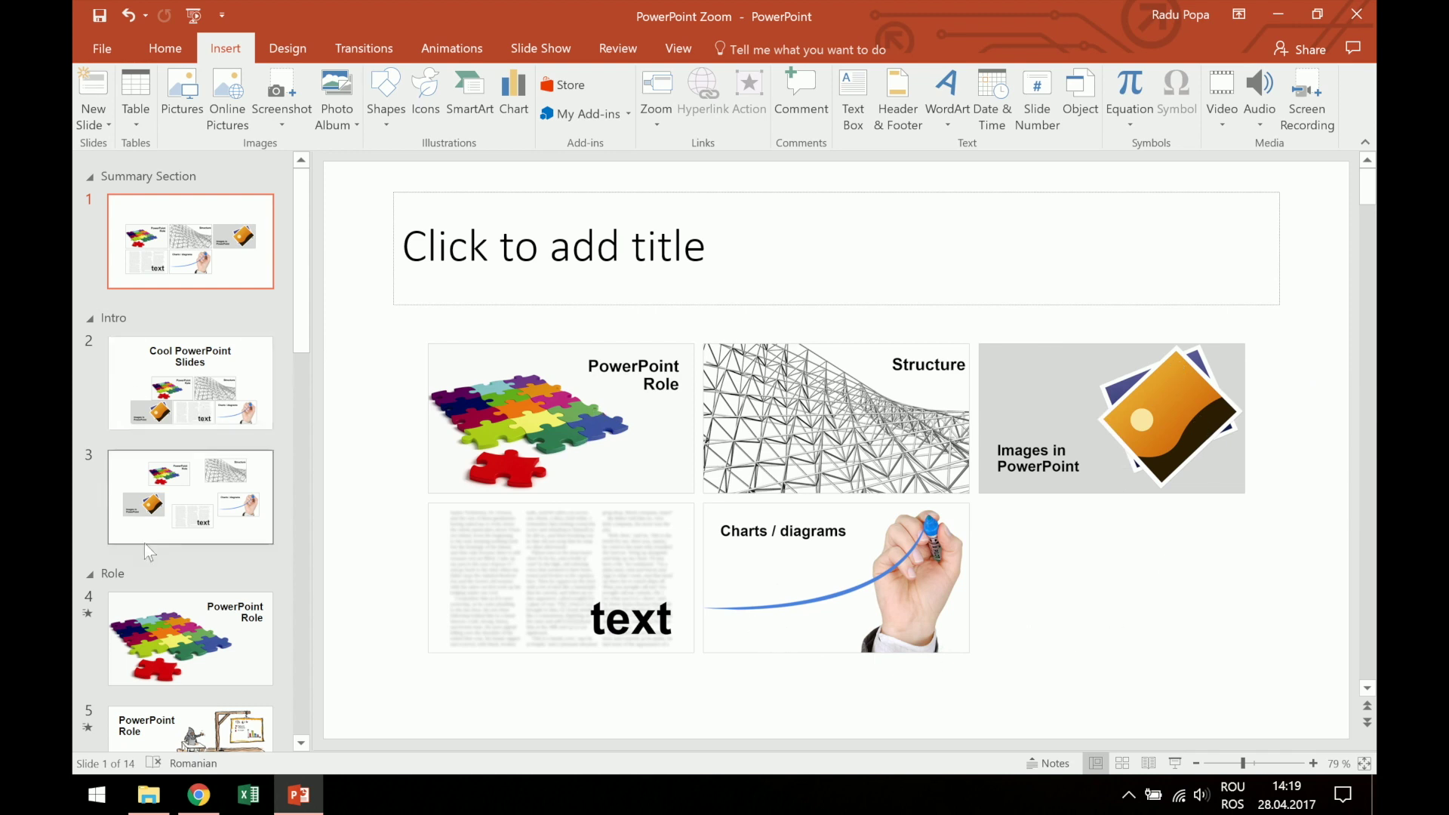
pyautogui.click(160, 525)
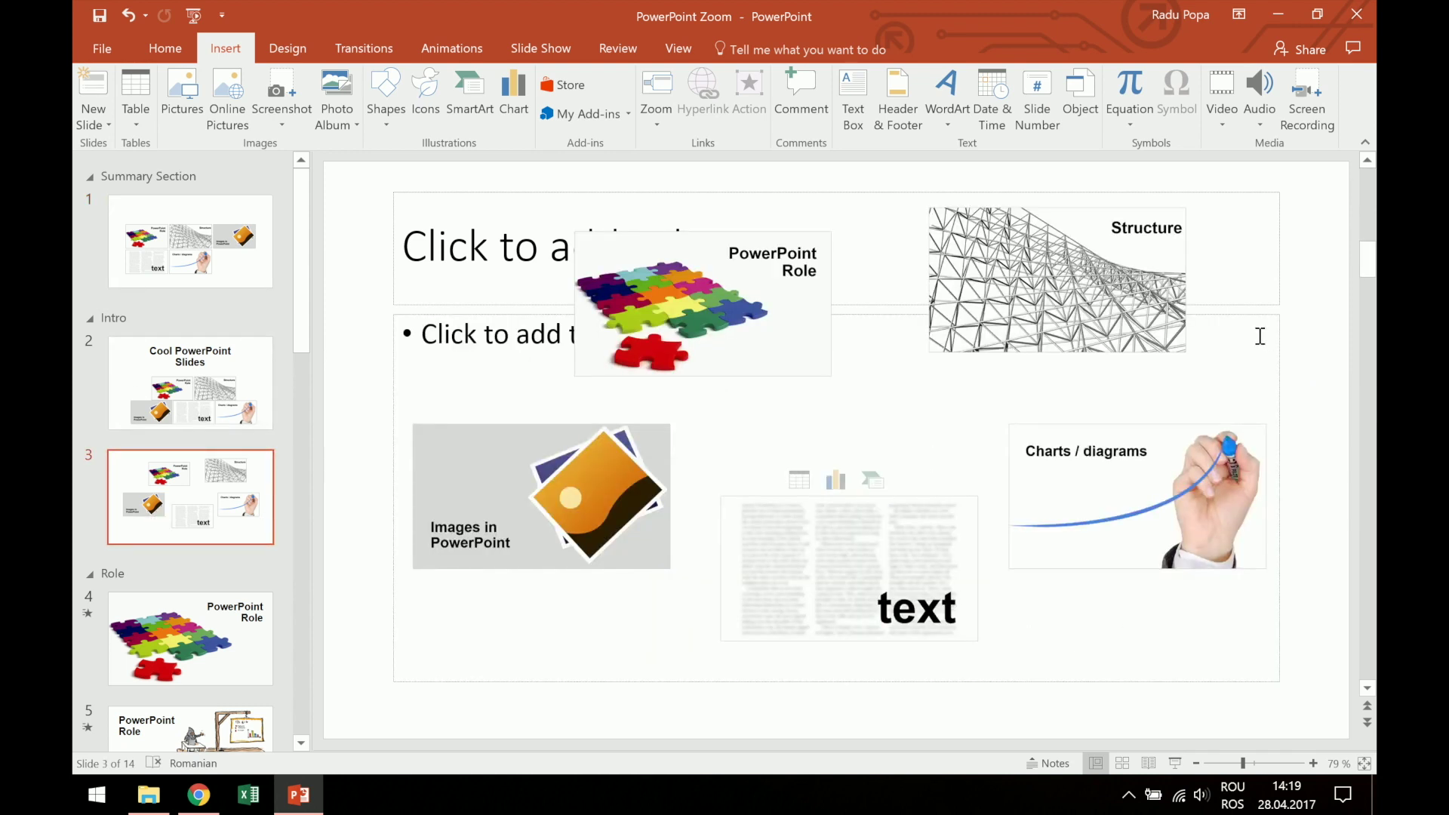
pyautogui.click(1280, 335)
pyautogui.press('Delete')
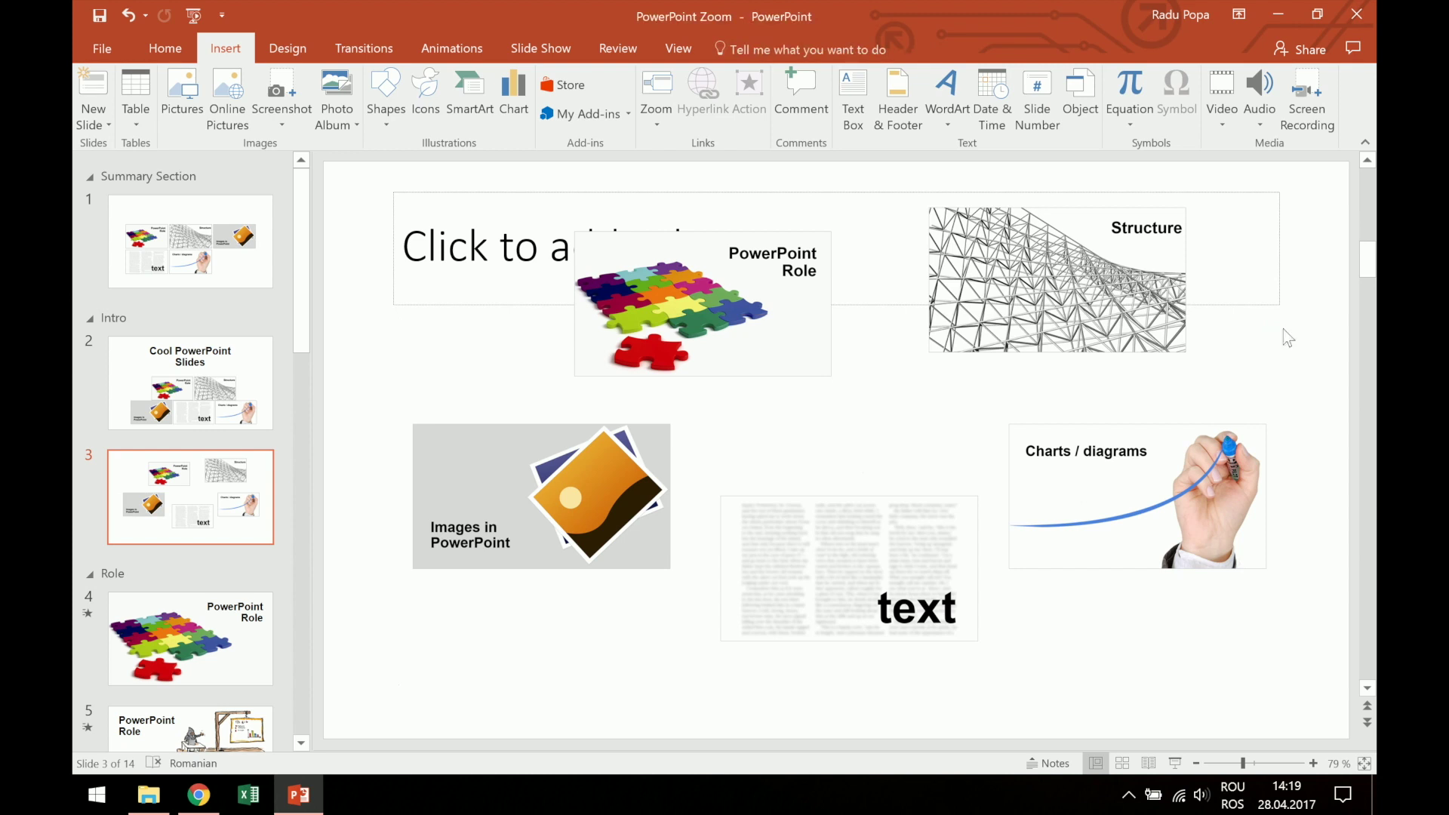
pyautogui.click(1283, 251)
pyautogui.press('Delete')
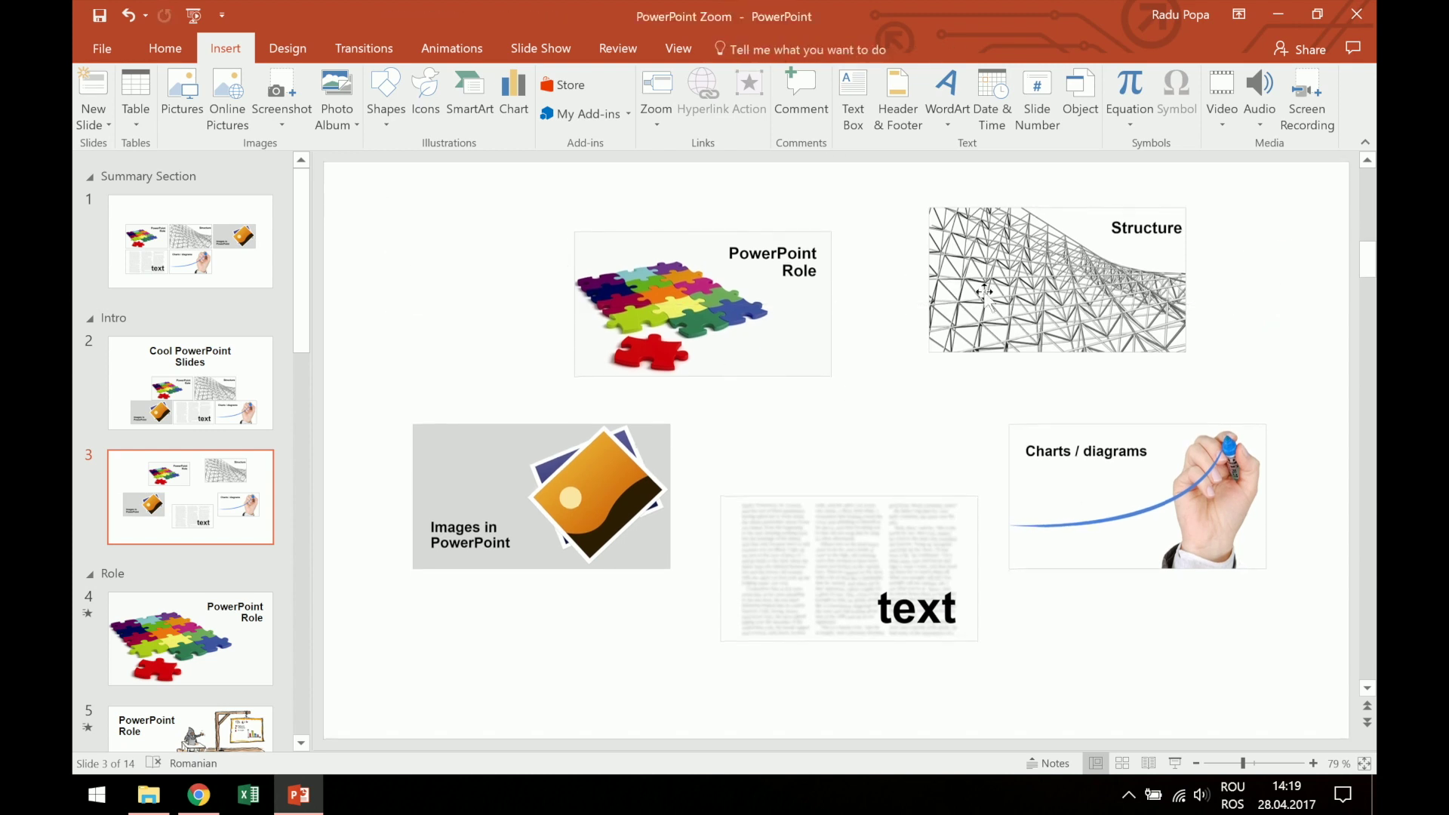
pyautogui.moveTo(984, 292); pyautogui.dragTo(919, 327)
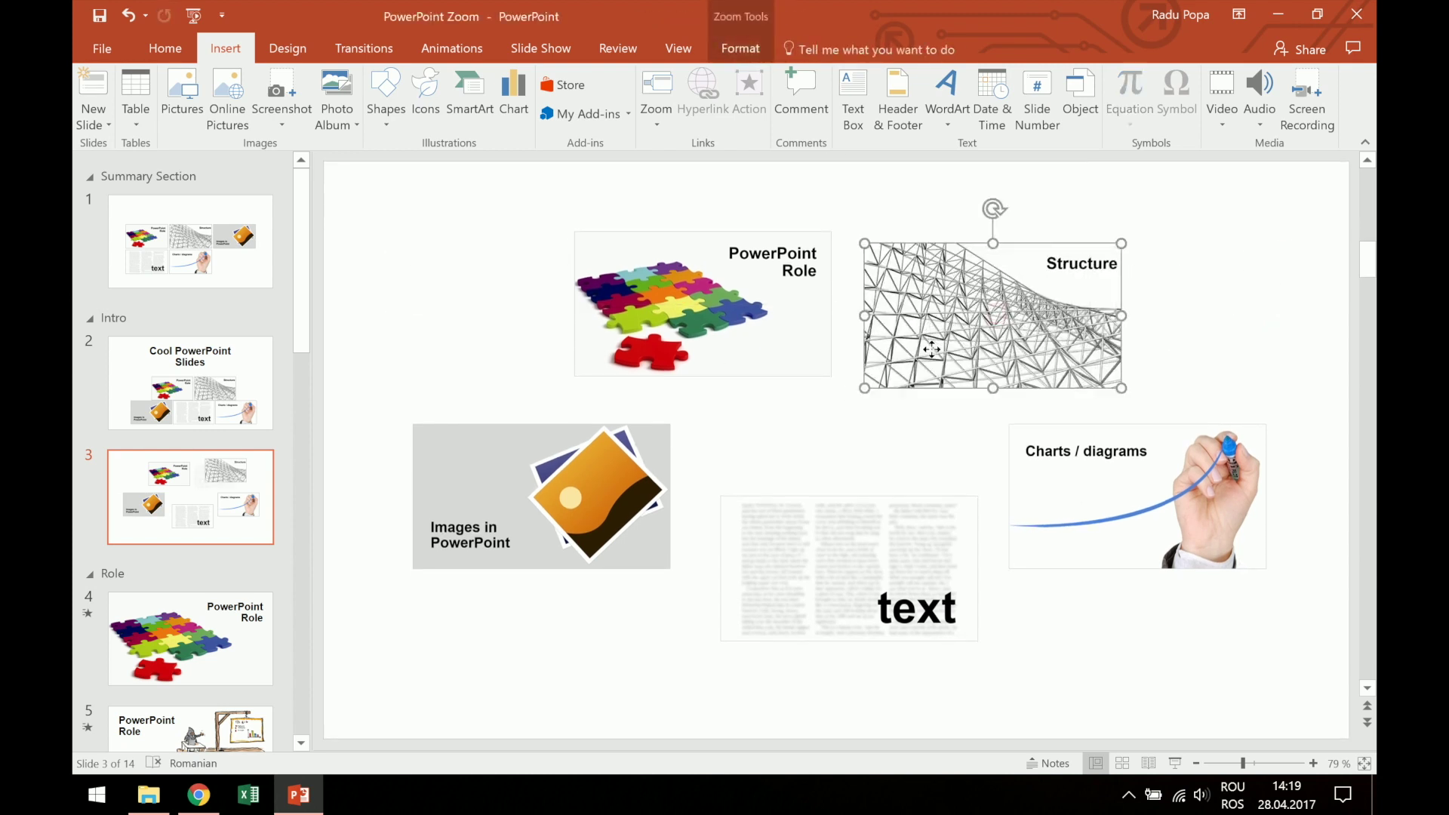
pyautogui.click(208, 284)
pyautogui.click(1080, 532)
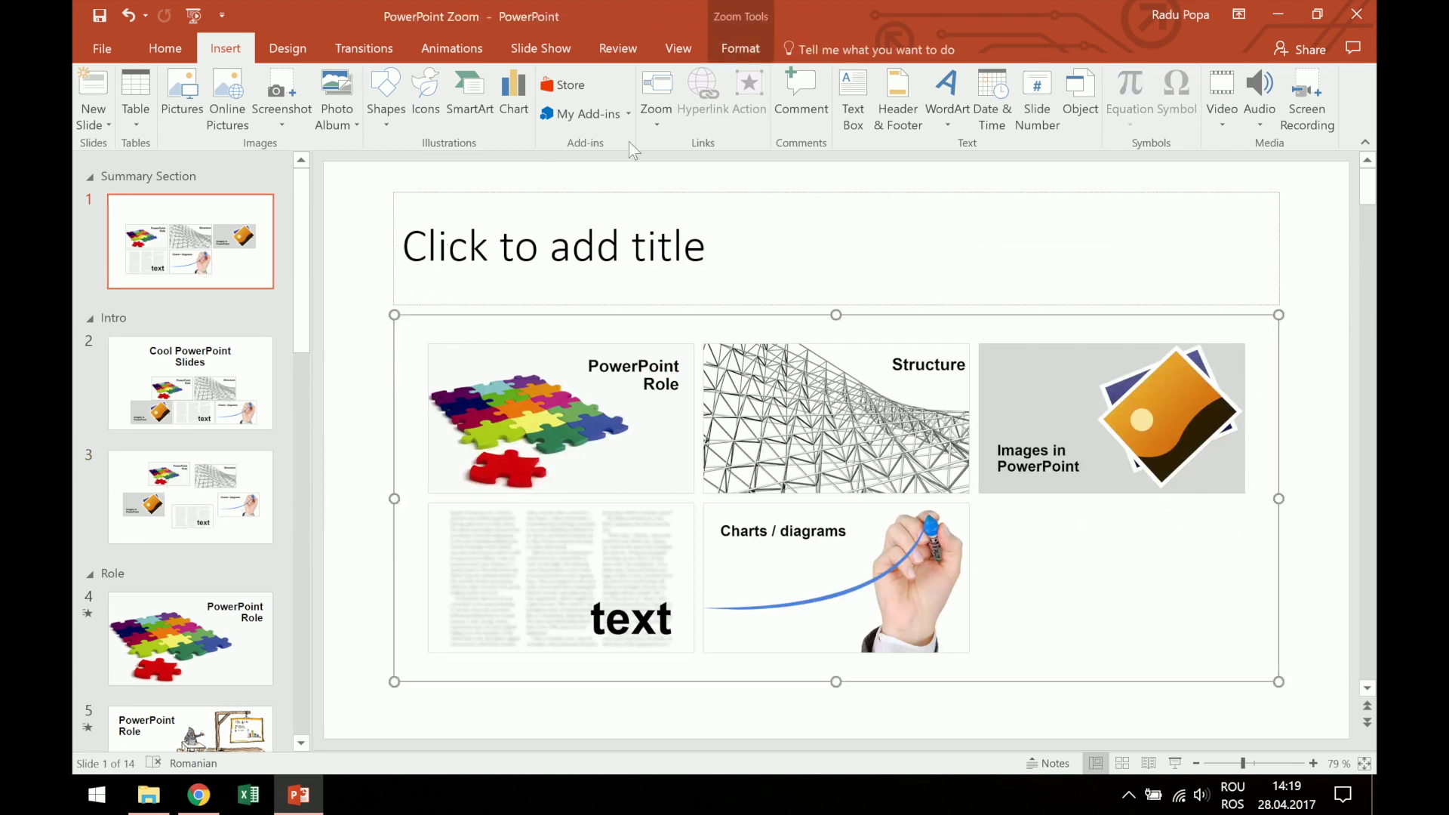
# Step: On the Closing slide, insert a slide zoom of slide 7, 'Ideas per slide?'
pyautogui.click(643, 102)
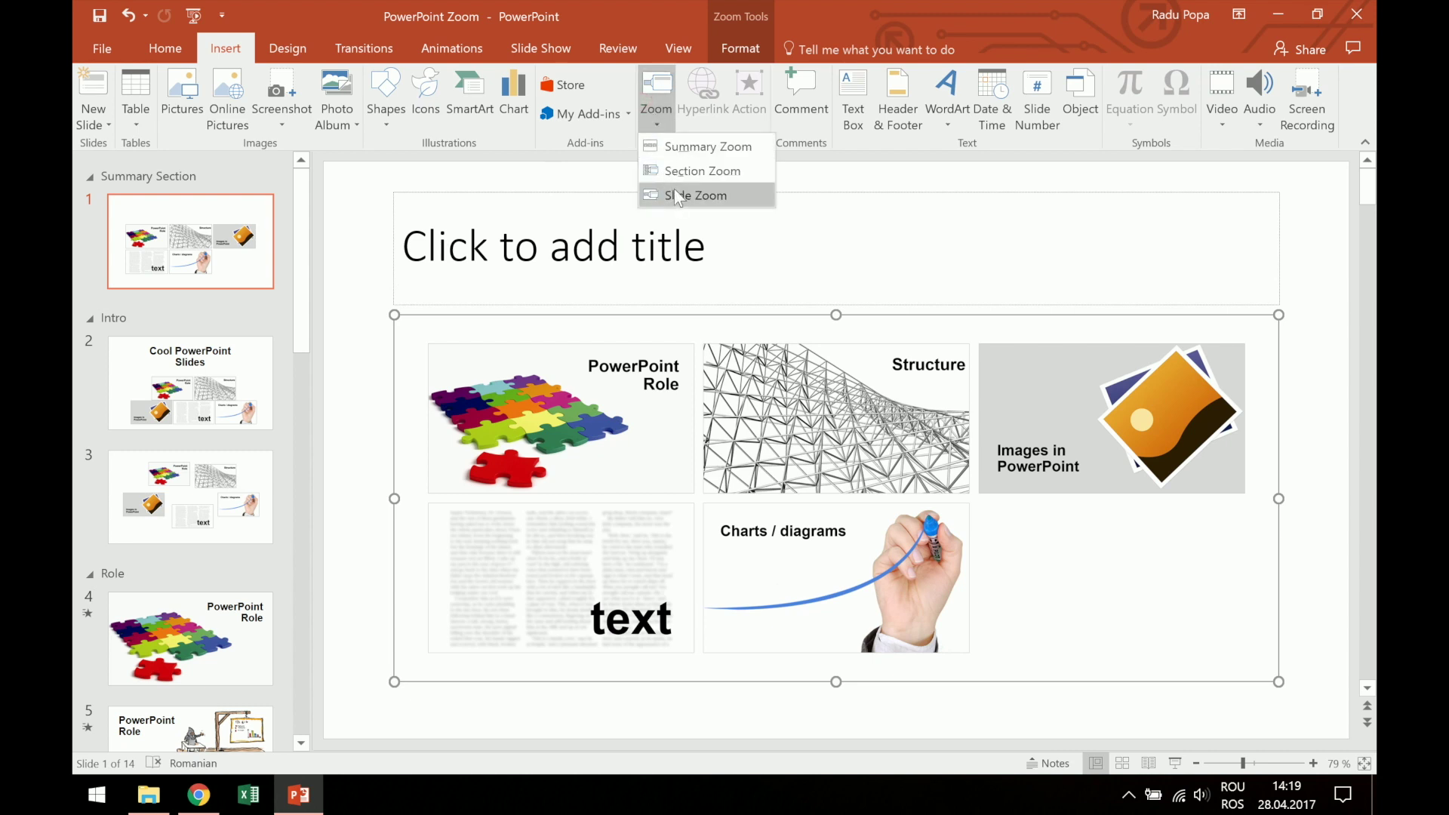
pyautogui.click(128, 452)
pyautogui.scroll(-8, 128, 451)
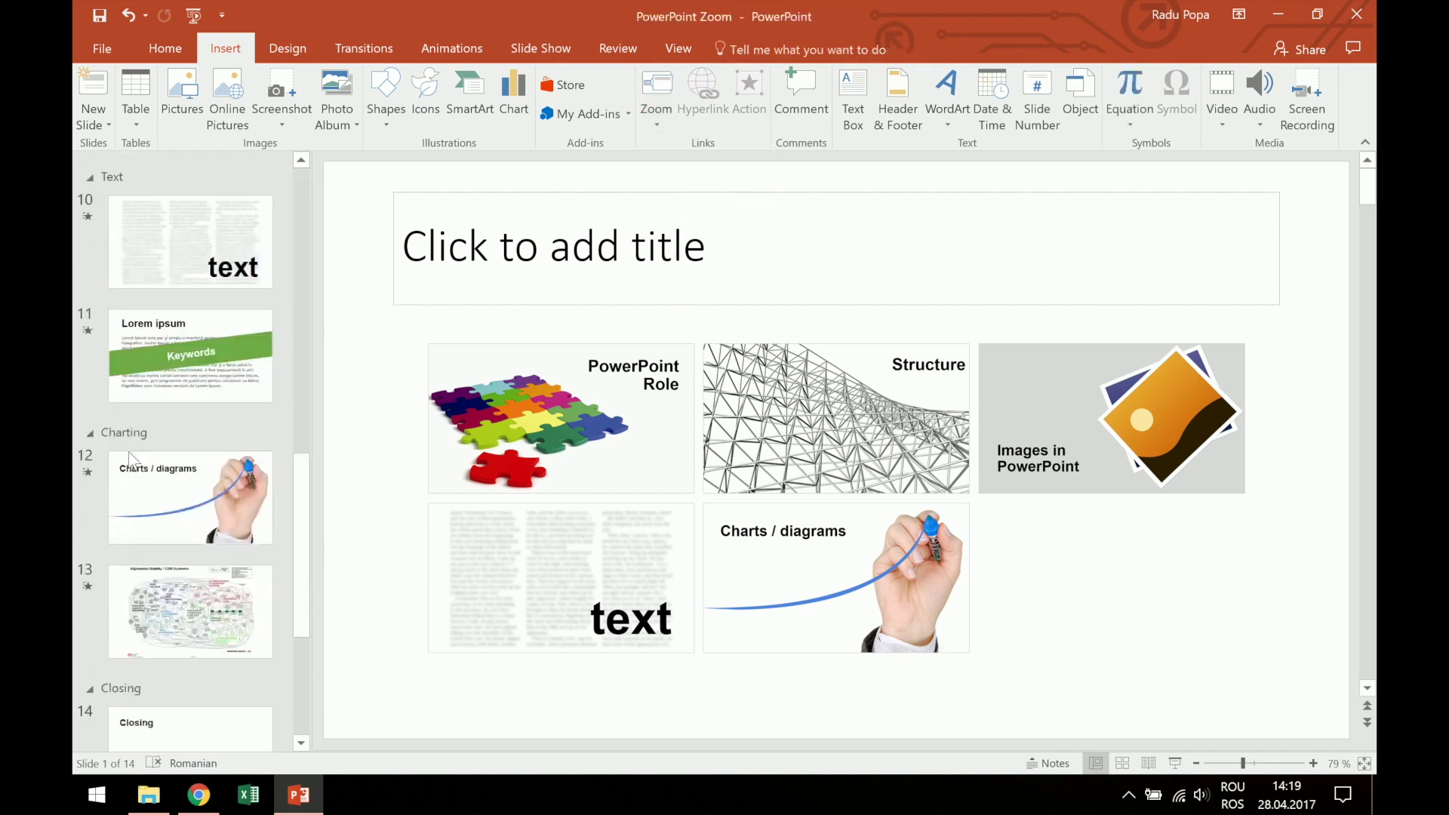
pyautogui.scroll(-1, 128, 468)
pyautogui.click(187, 674)
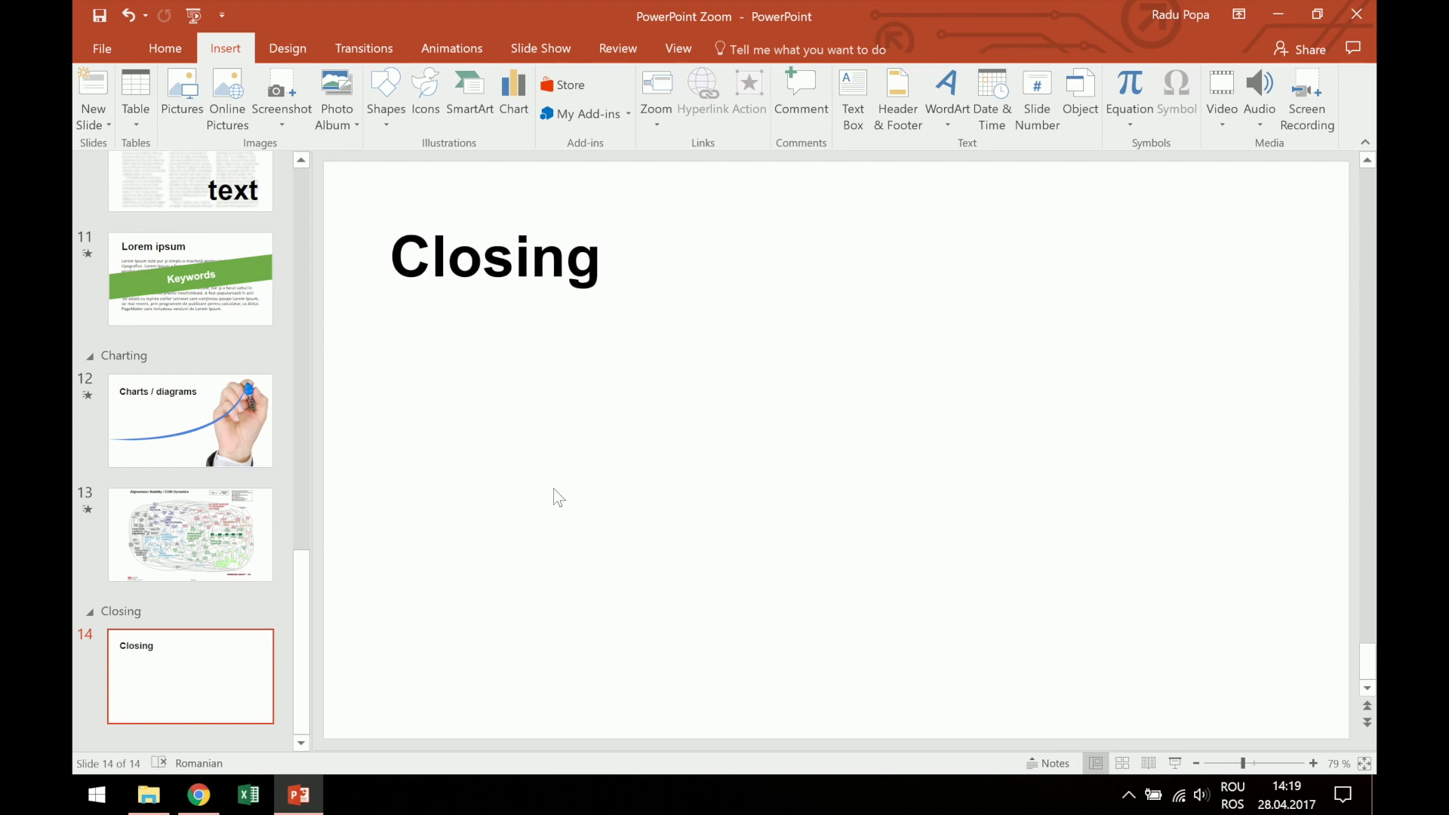
pyautogui.click(659, 113)
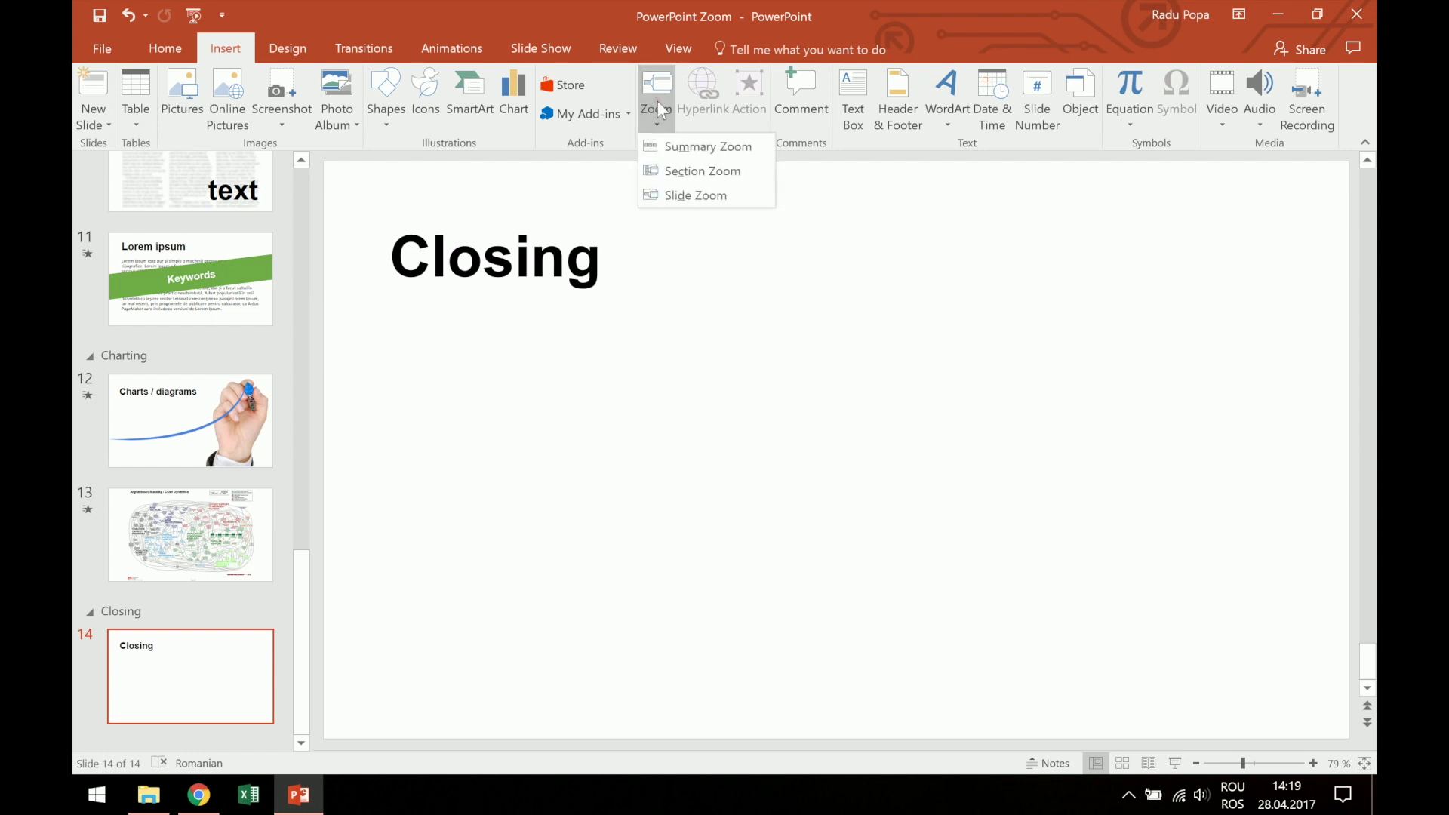
pyautogui.click(690, 196)
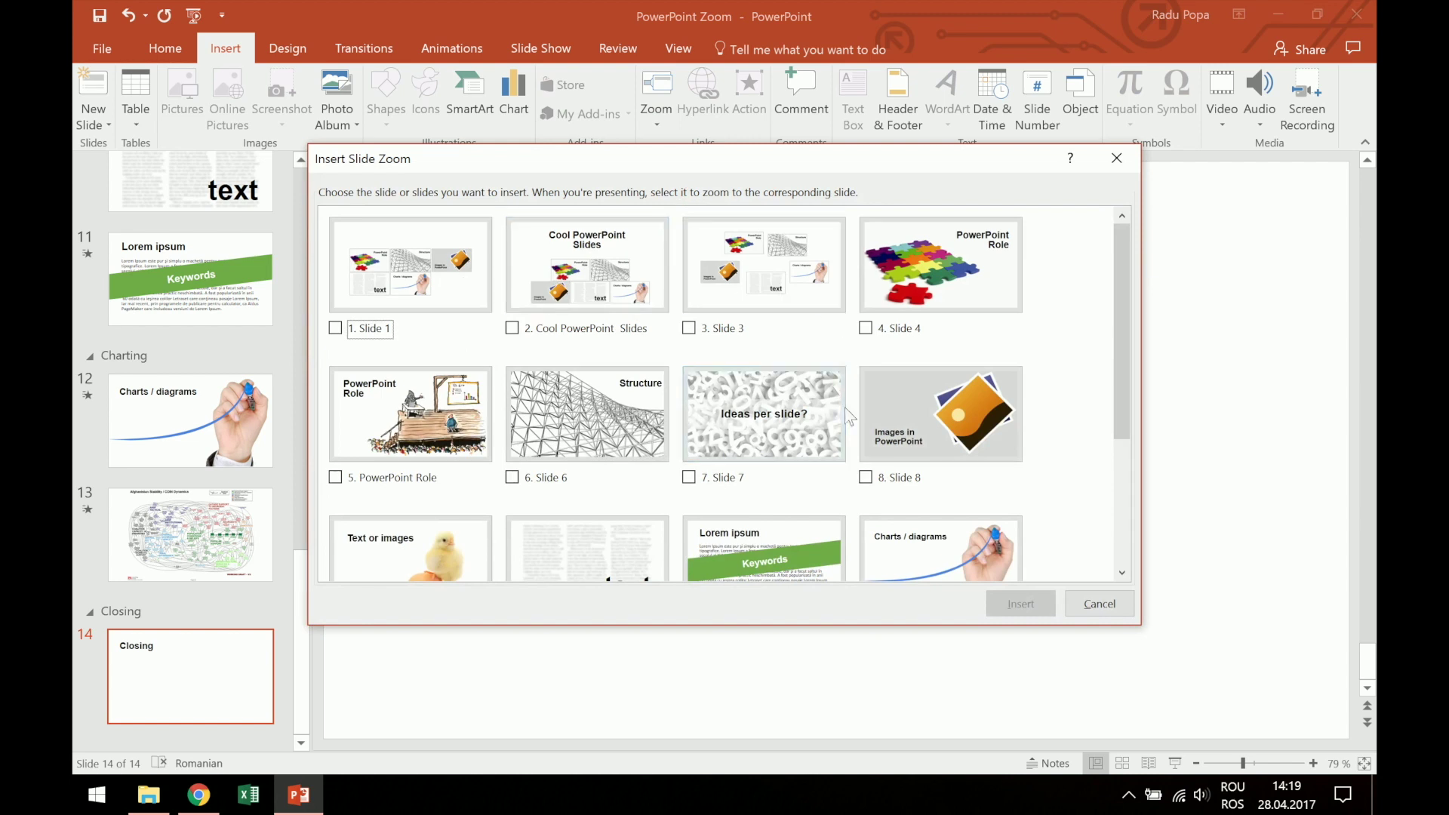
pyautogui.click(766, 425)
pyautogui.click(1016, 604)
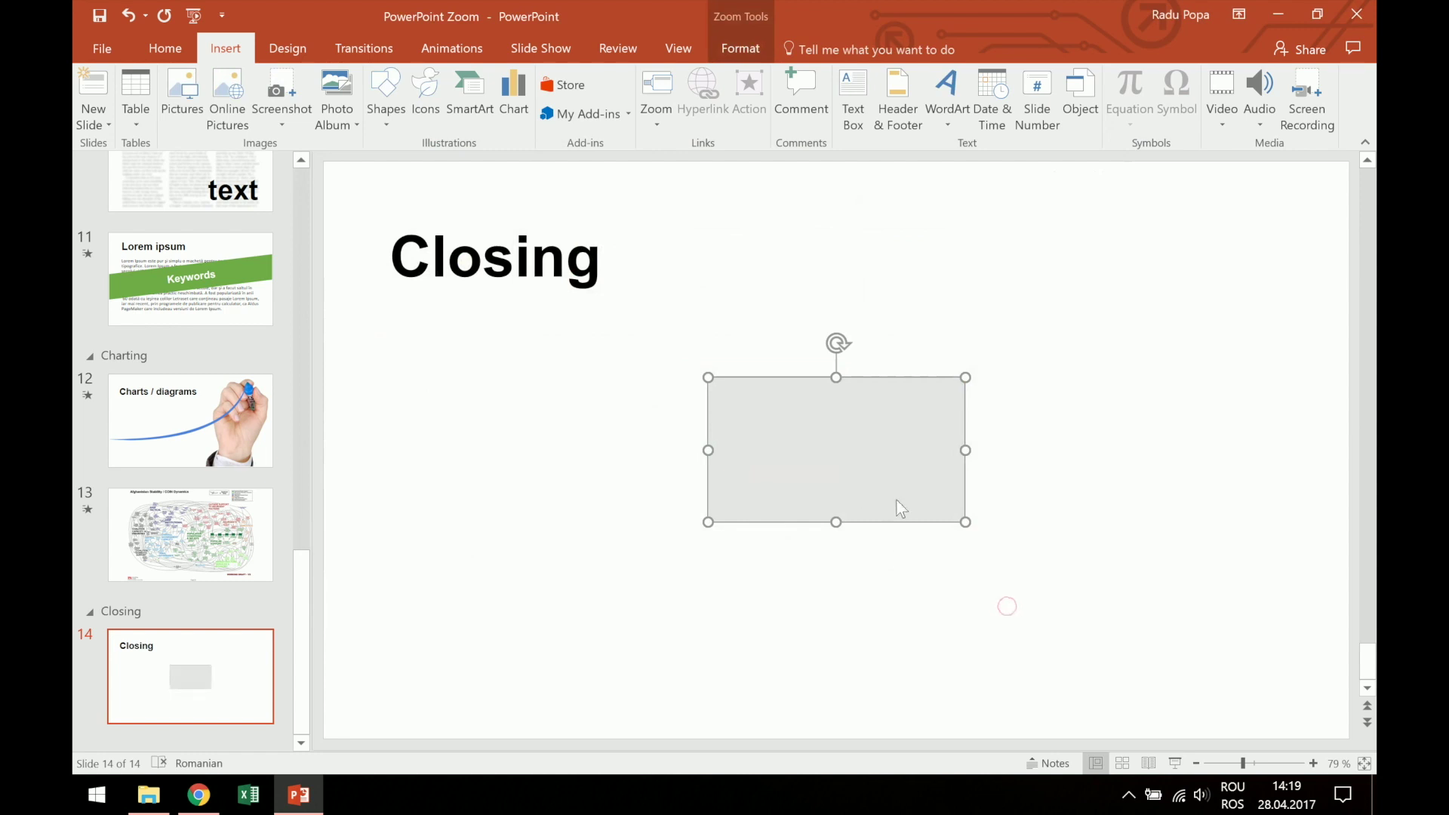
# Step: Add a second slide zoom of slide 11, Lorem ipsum, to the Closing slide
pyautogui.click(660, 109)
pyautogui.click(696, 194)
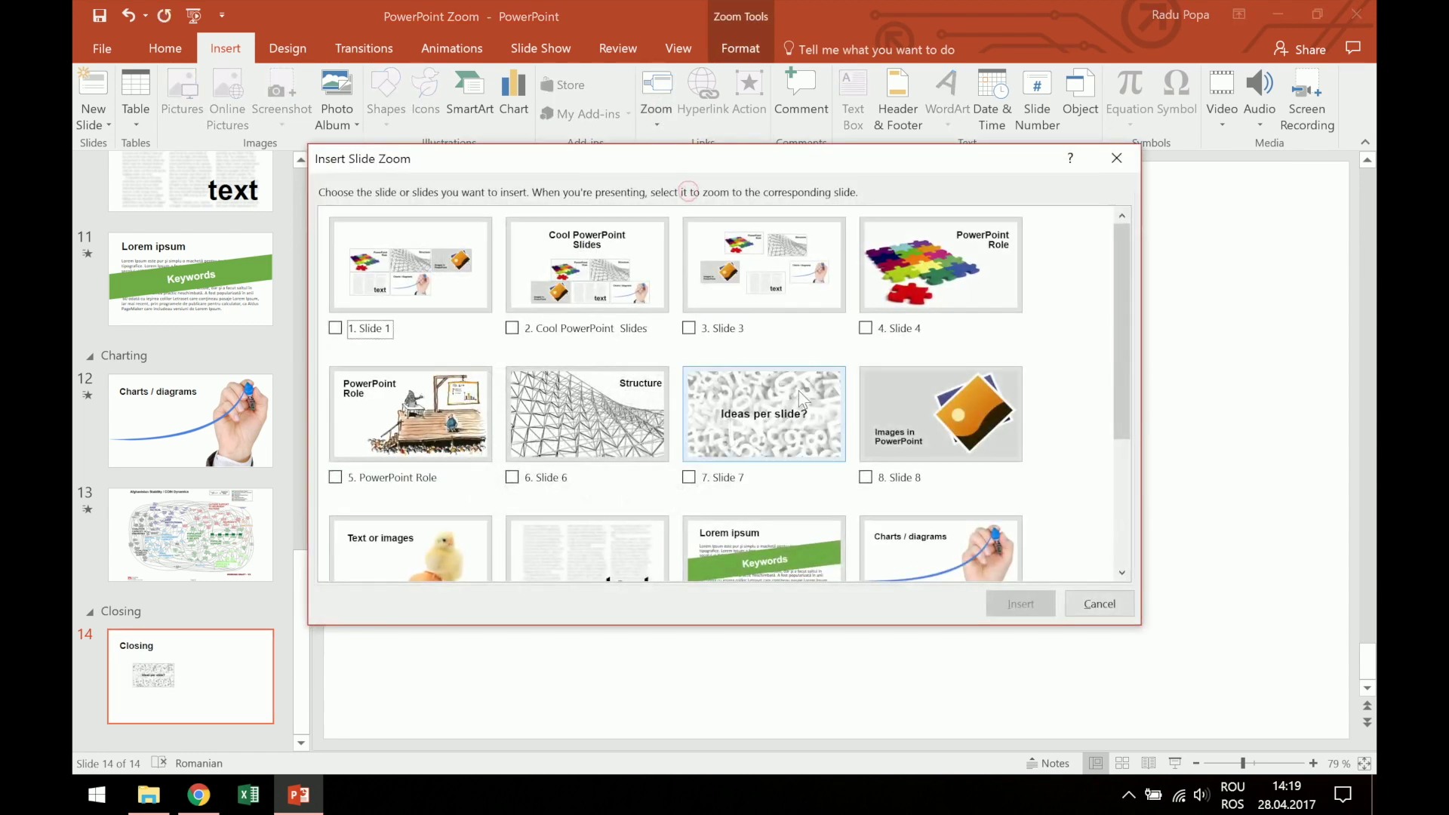
pyautogui.scroll(-3, 800, 394)
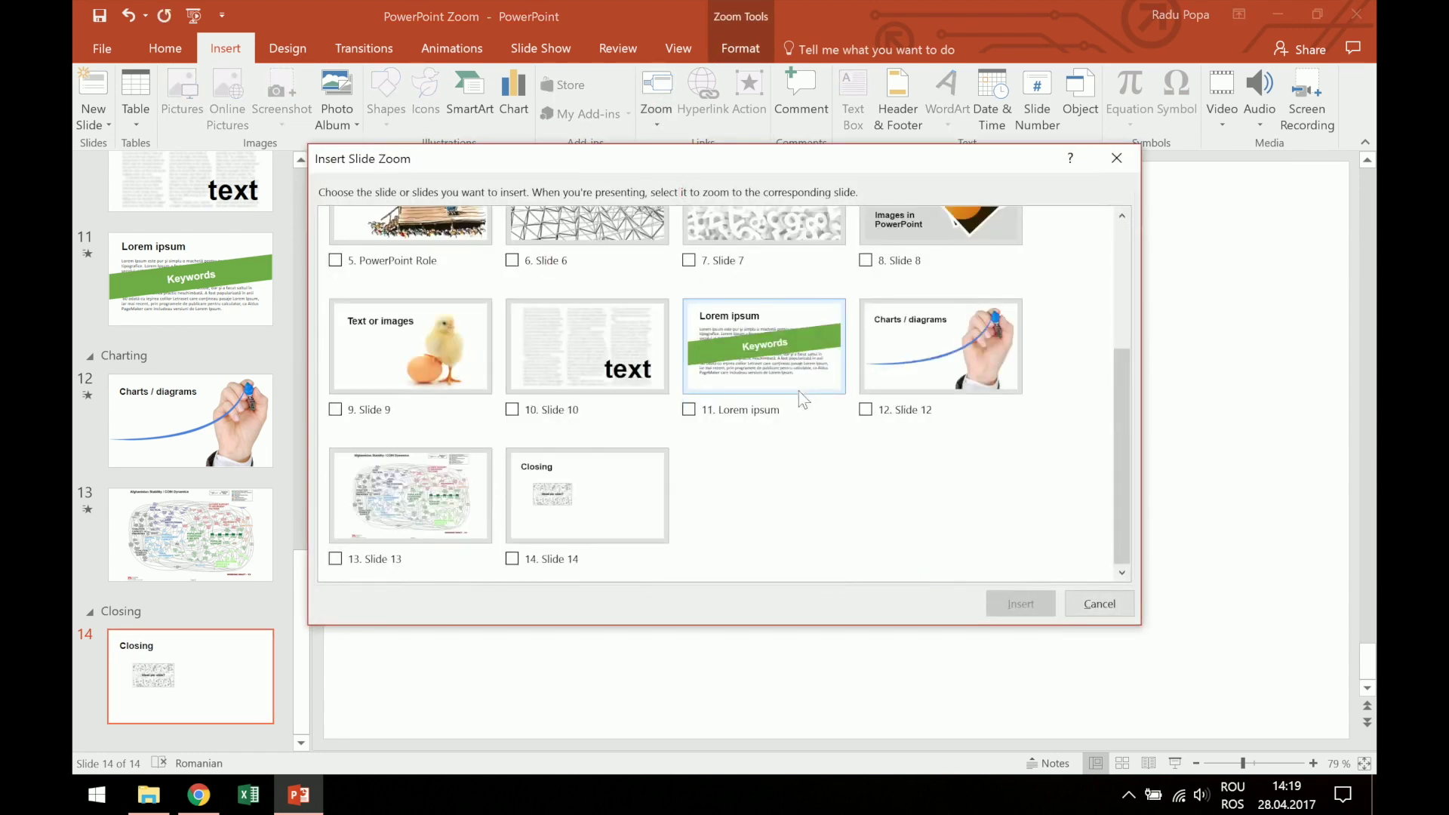
pyautogui.click(766, 351)
pyautogui.click(1020, 603)
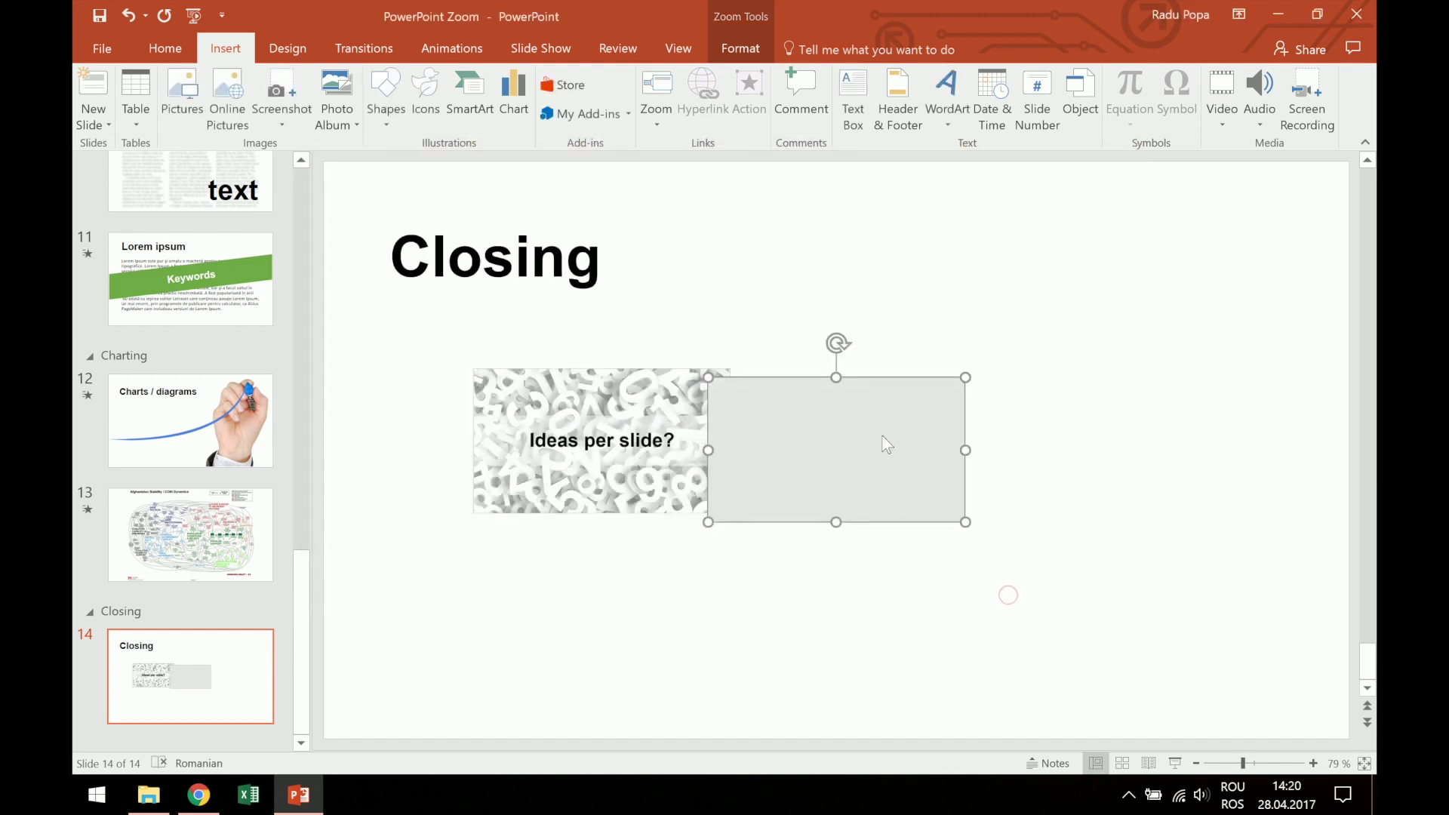
# Step: Move the Lorem ipsum zoom upper right and enlarge it, then shift 'Ideas per slide?' down-right
pyautogui.moveTo(1081, 405); pyautogui.dragTo(1162, 351)
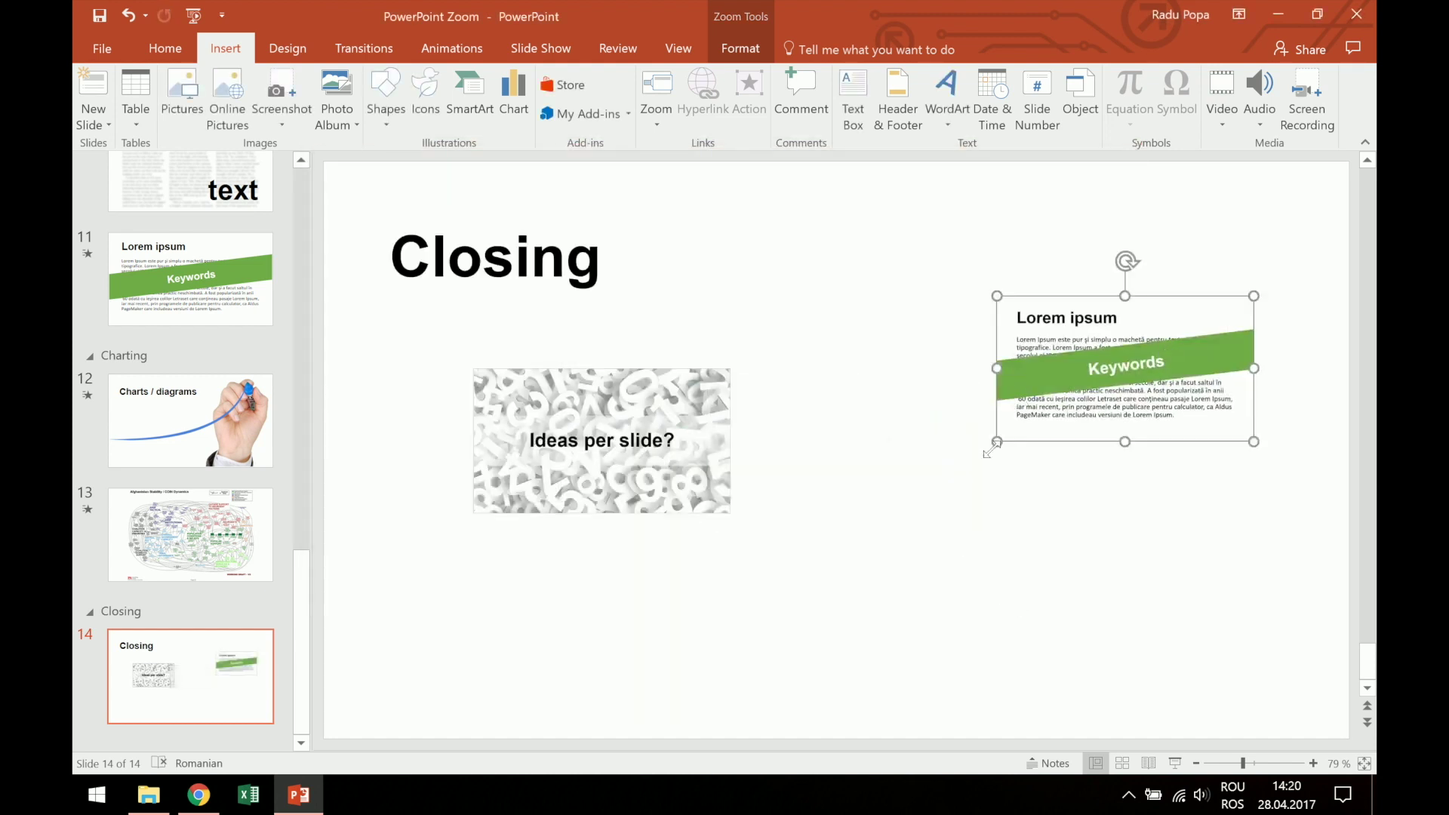
pyautogui.click(972, 486)
pyautogui.click(1108, 402)
pyautogui.moveTo(997, 442); pyautogui.dragTo(857, 569)
pyautogui.moveTo(592, 451); pyautogui.dragTo(617, 506)
pyautogui.click(626, 411)
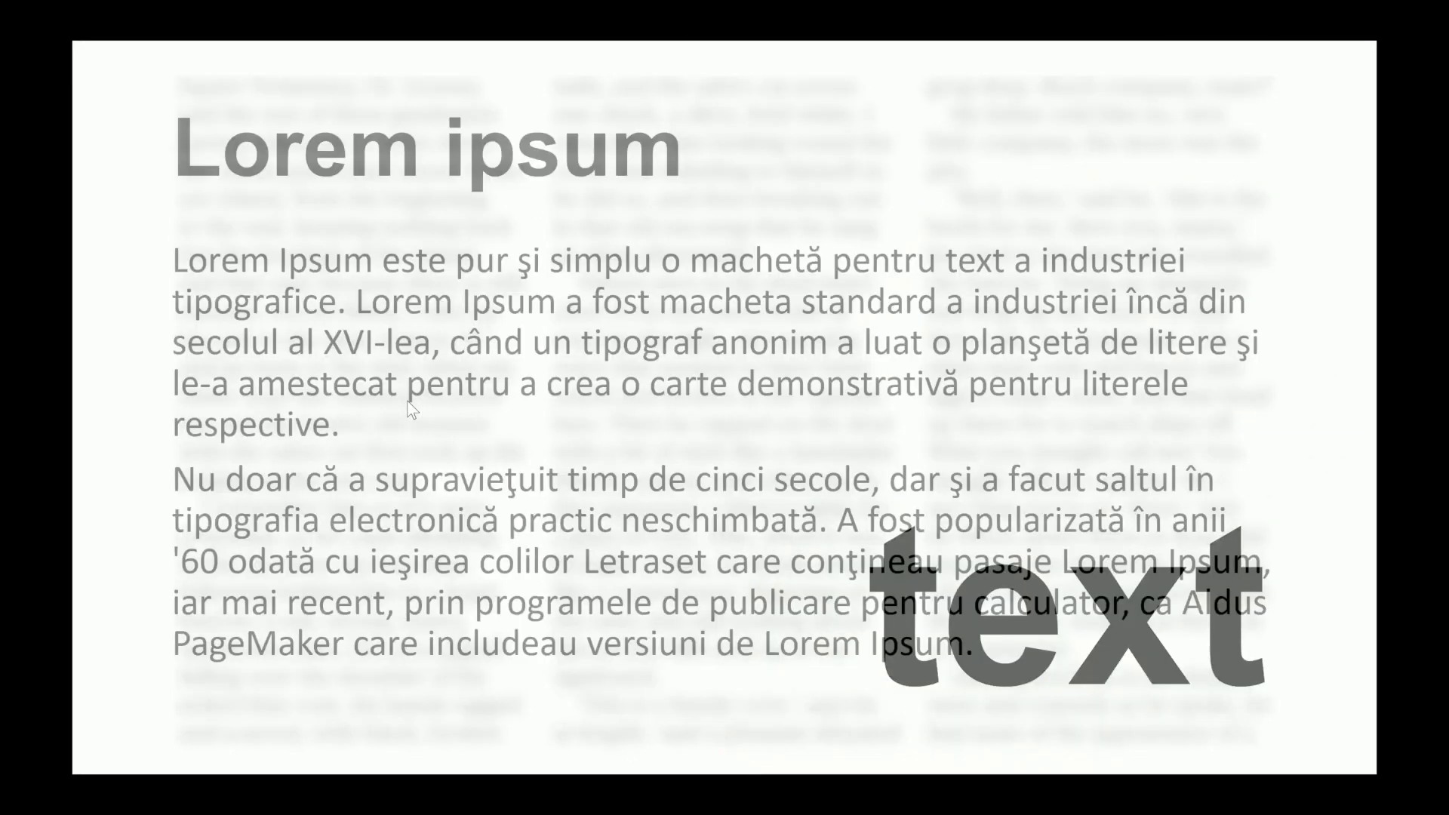
pyautogui.click(408, 410)
pyautogui.click(408, 410)
pyautogui.click(409, 410)
pyautogui.click(408, 410)
pyautogui.click(408, 410)
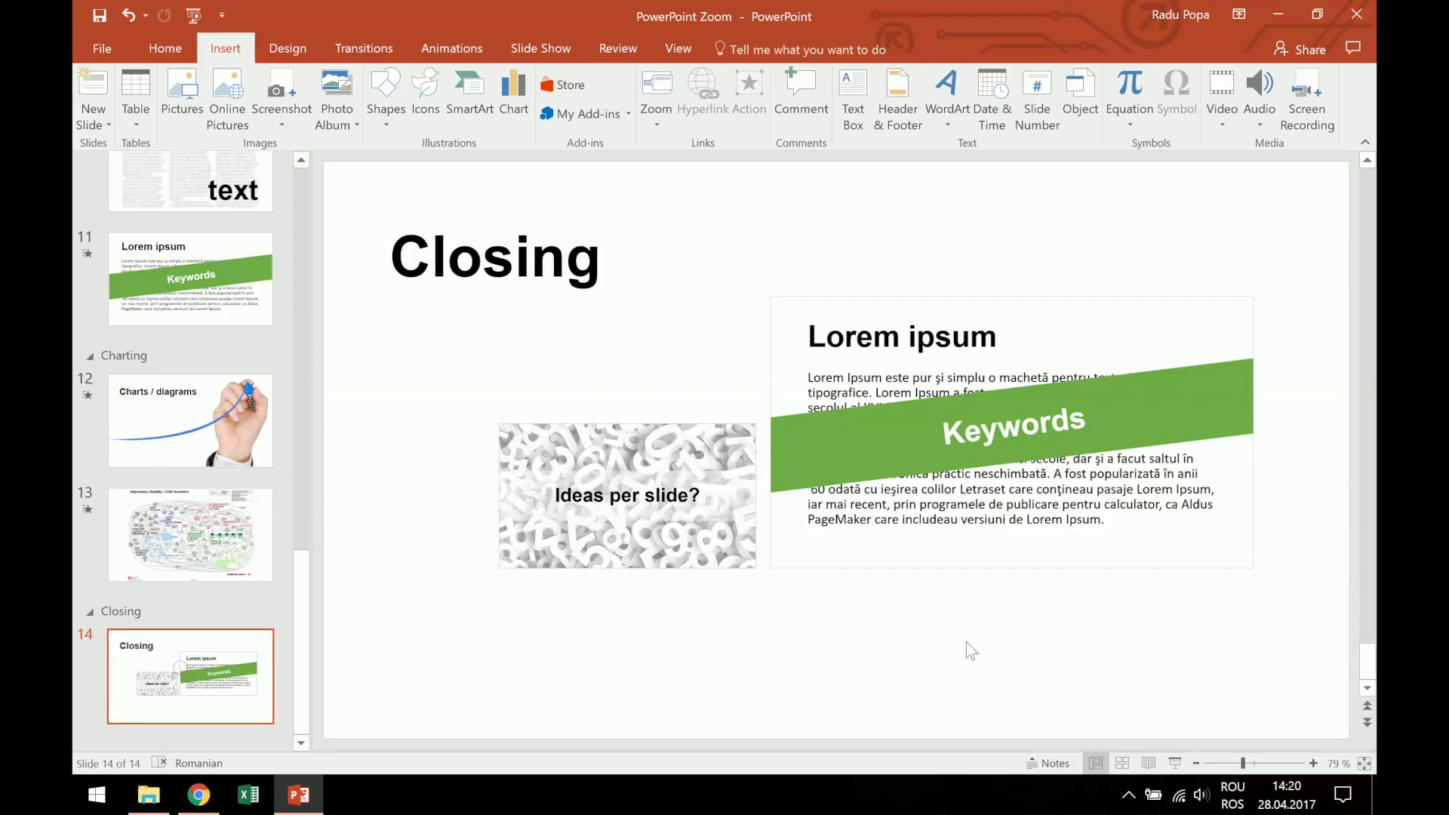
# Step: Inspect the Zoom Tools Format options for the 'Ideas per slide?' and PowerPoint Role zooms
pyautogui.click(705, 508)
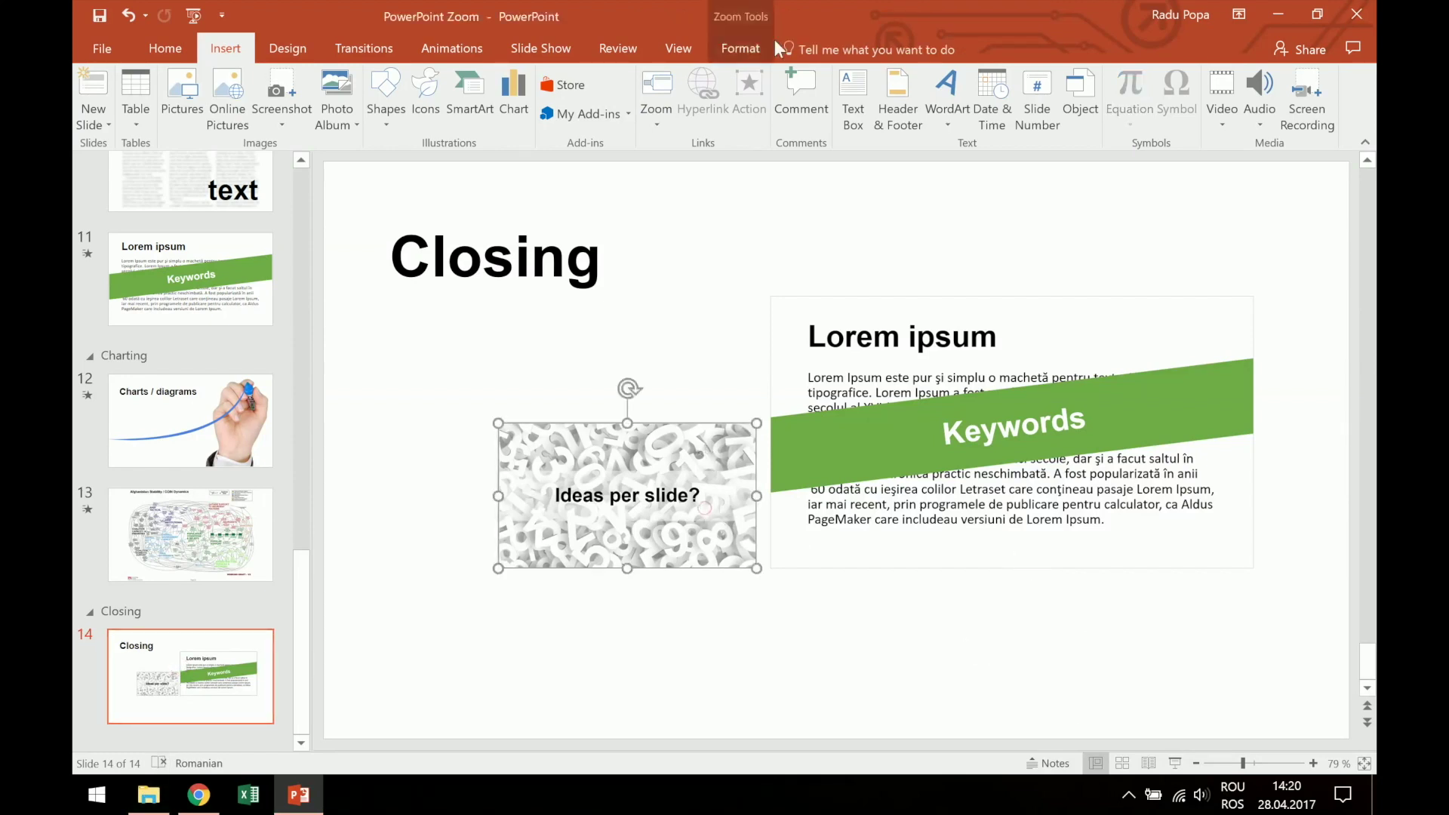
pyautogui.click(736, 9)
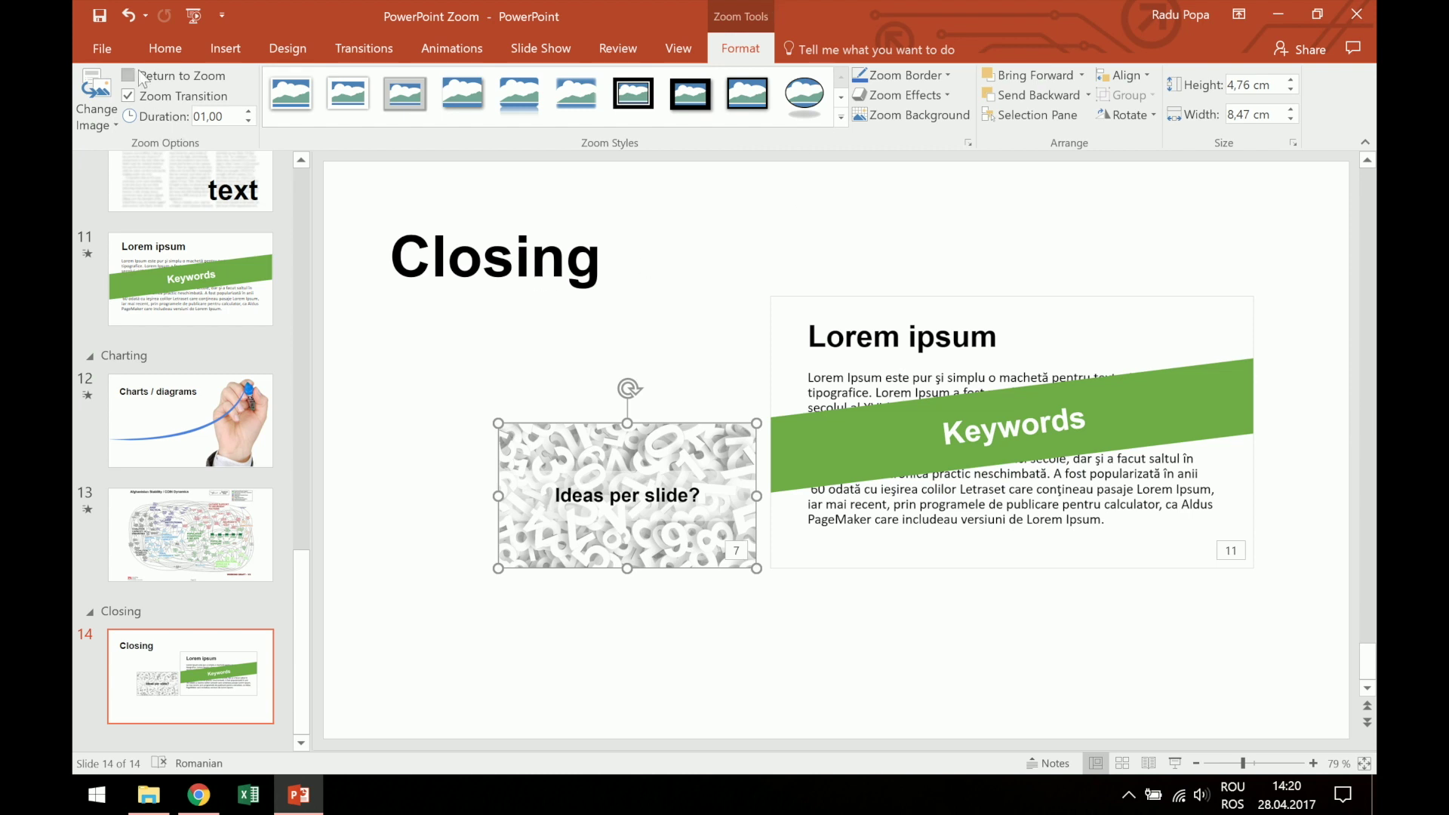
pyautogui.click(216, 483)
pyautogui.scroll(12, 216, 506)
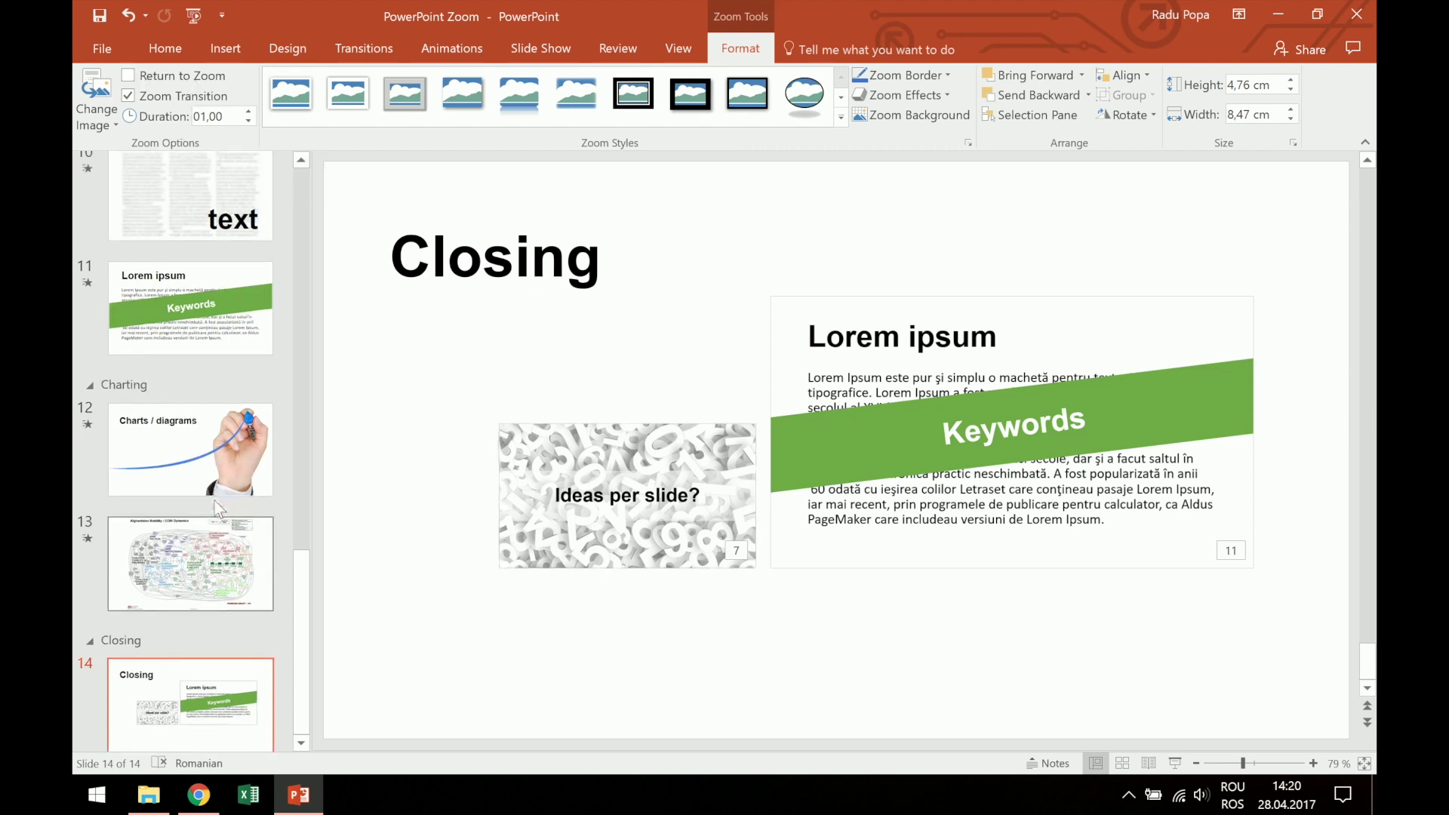
pyautogui.scroll(2, 217, 507)
pyautogui.click(221, 417)
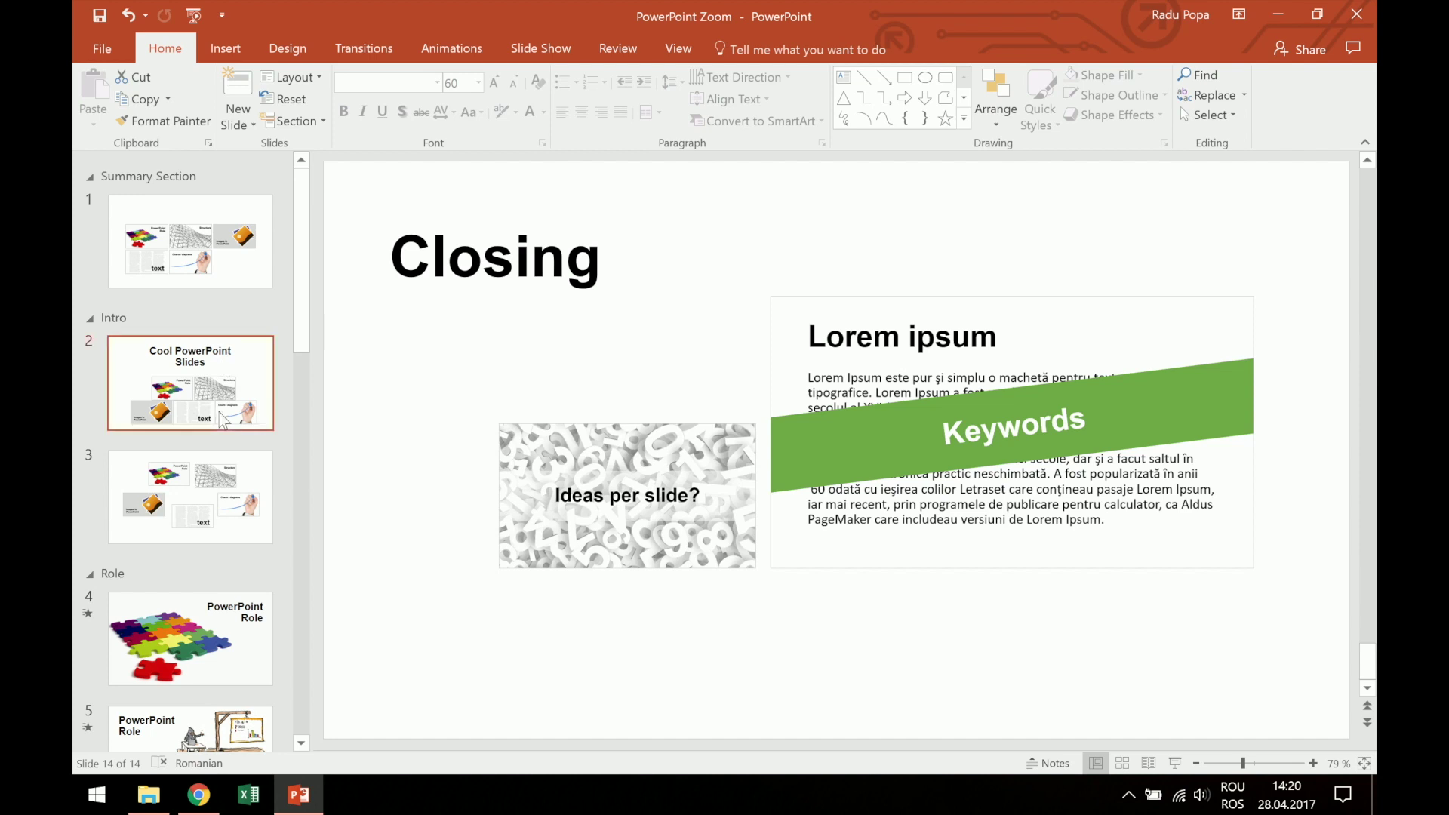
pyautogui.click(698, 487)
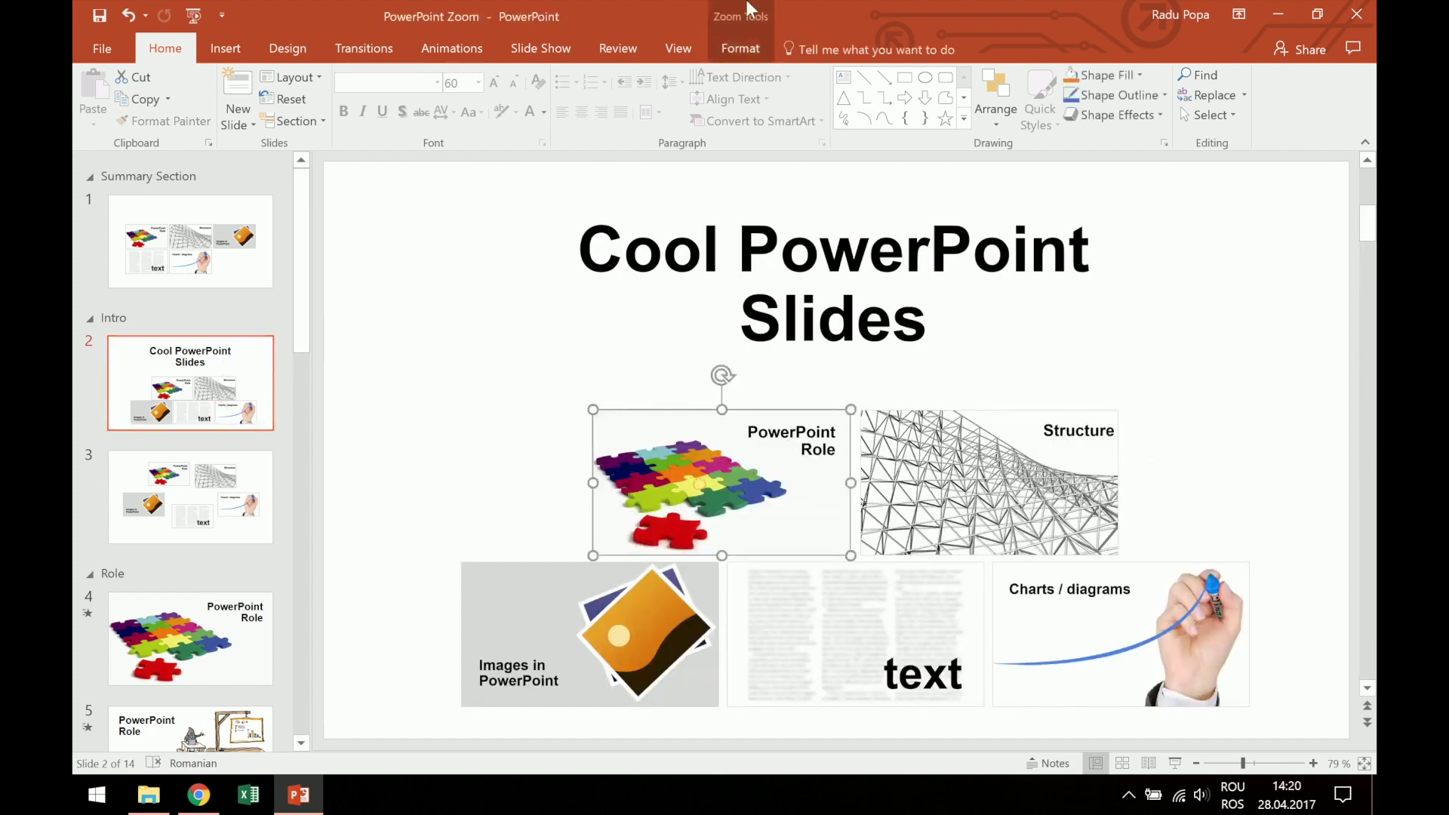
pyautogui.click(749, 9)
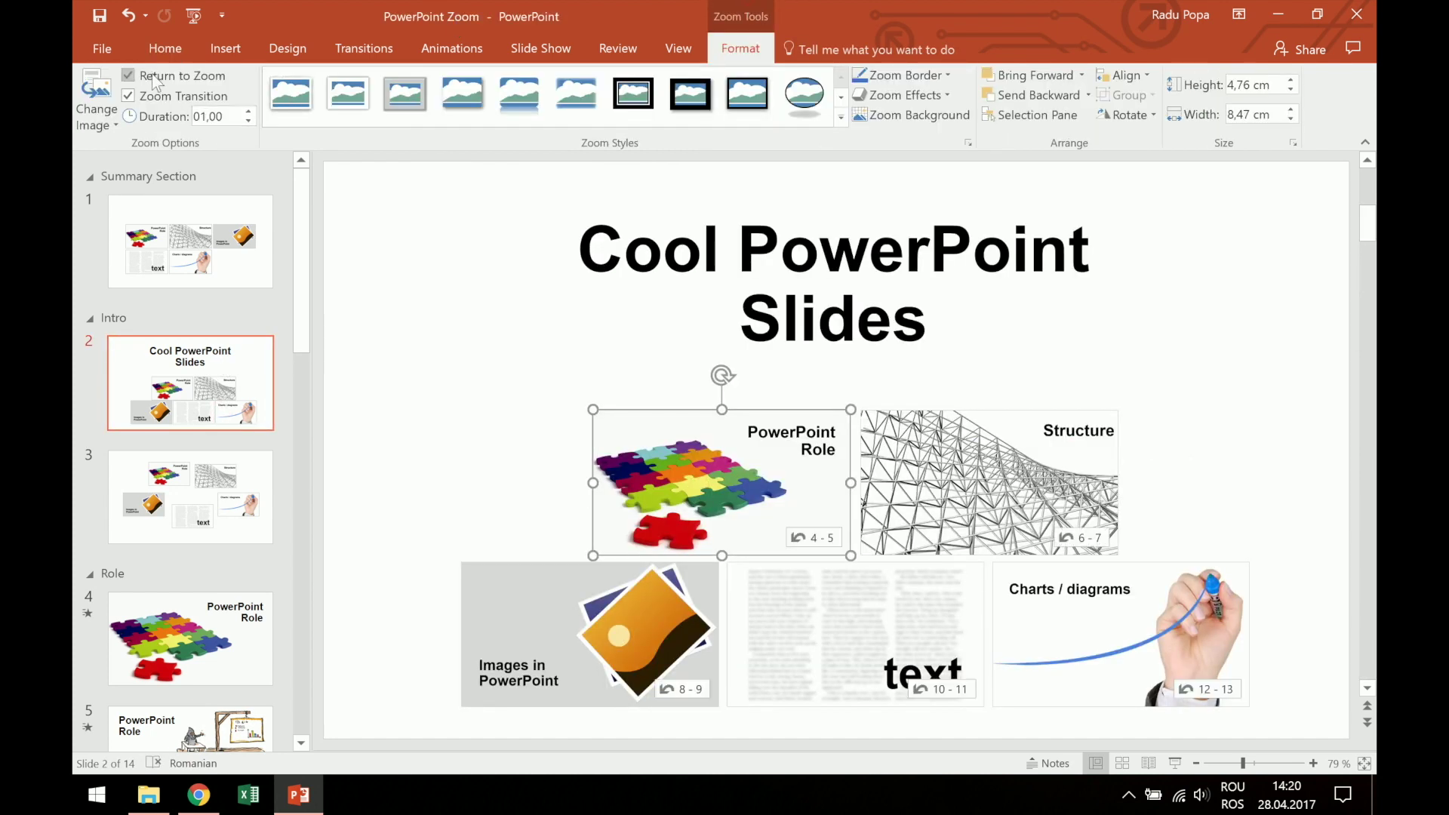
pyautogui.click(208, 305)
pyautogui.scroll(-15, 209, 305)
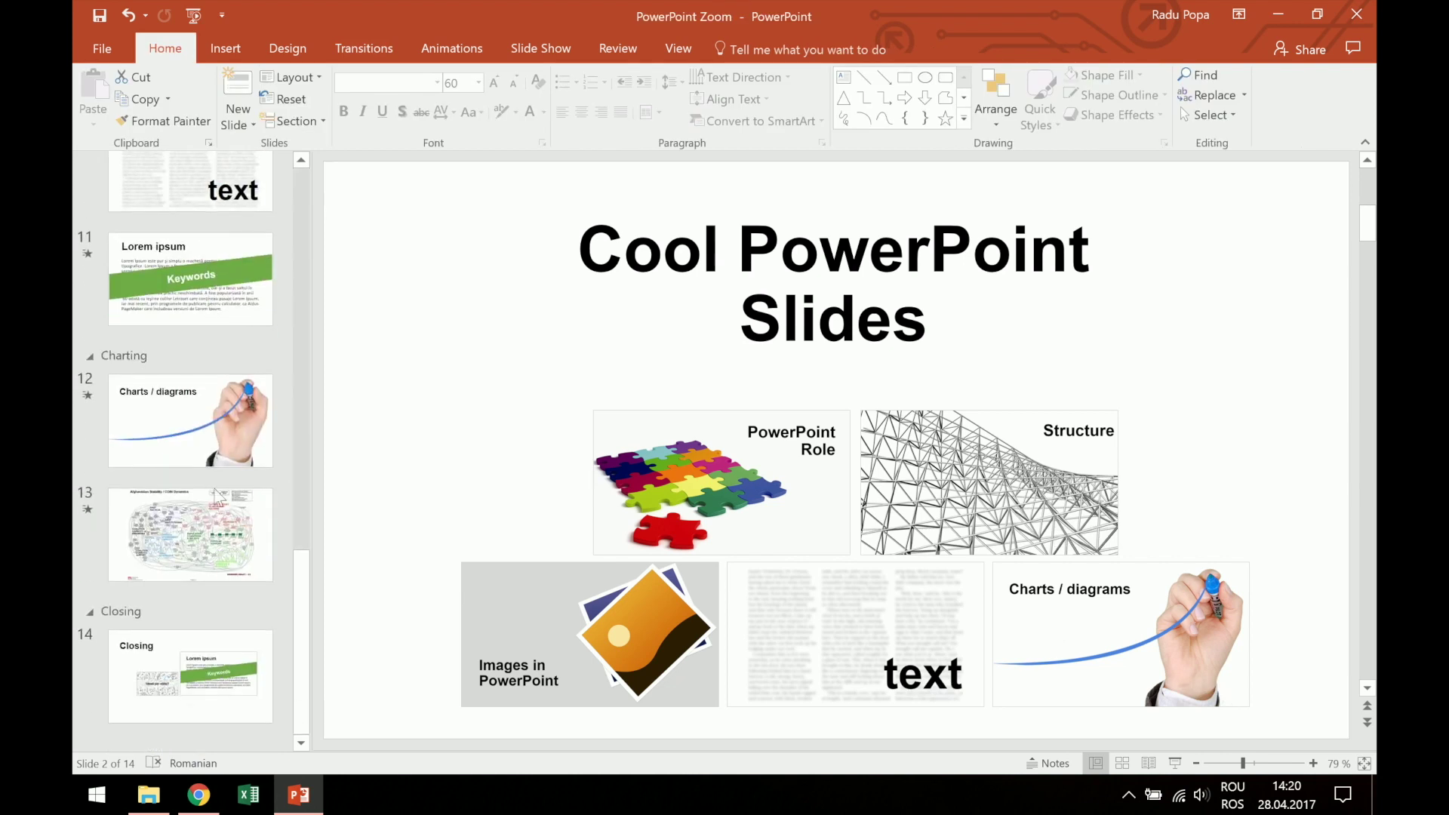
pyautogui.click(205, 664)
# Step: Enable Return to Zoom for both the 'Ideas per slide?' and Lorem ipsum zooms
pyautogui.click(637, 457)
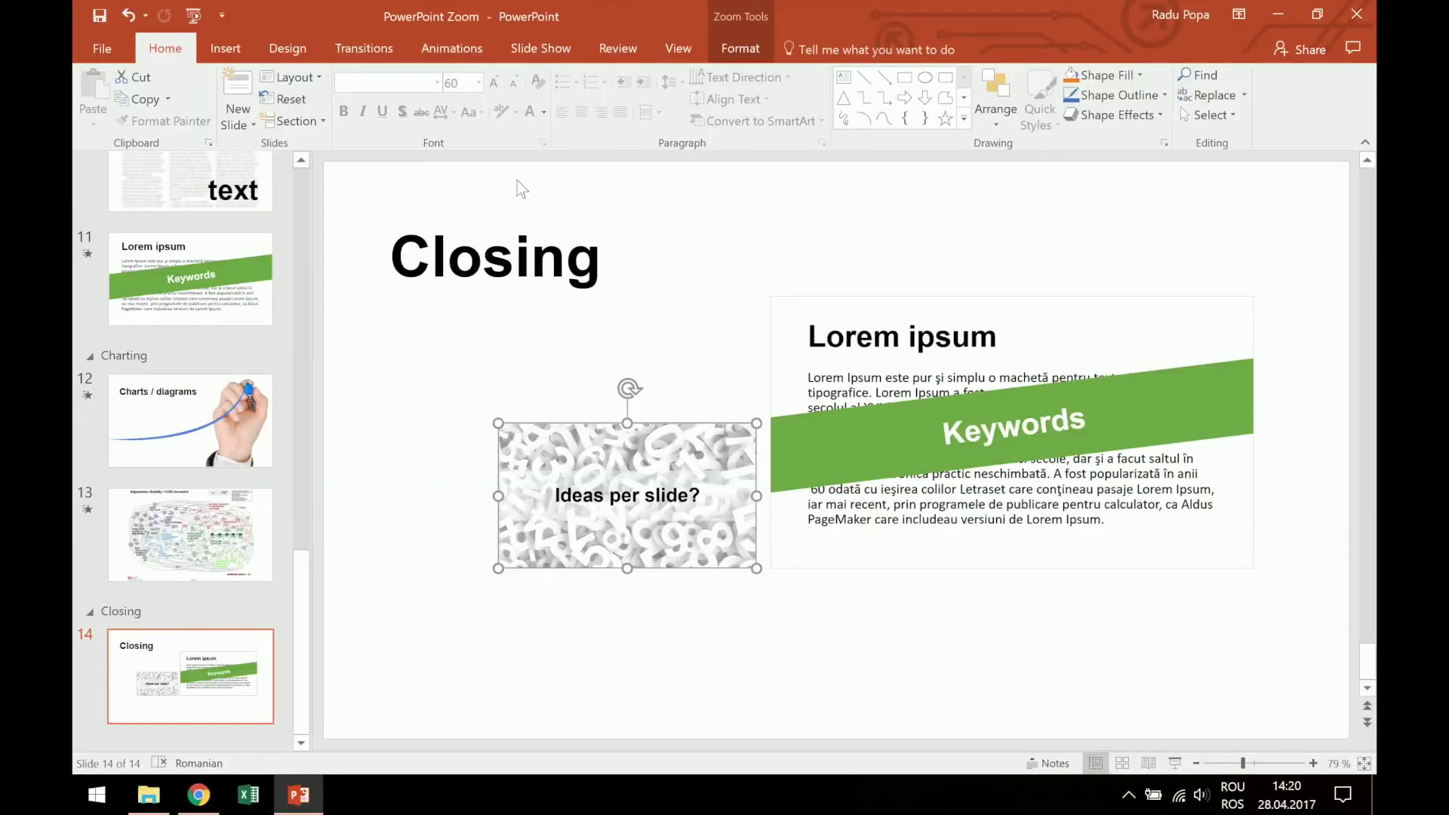
pyautogui.click(738, 13)
pyautogui.click(205, 79)
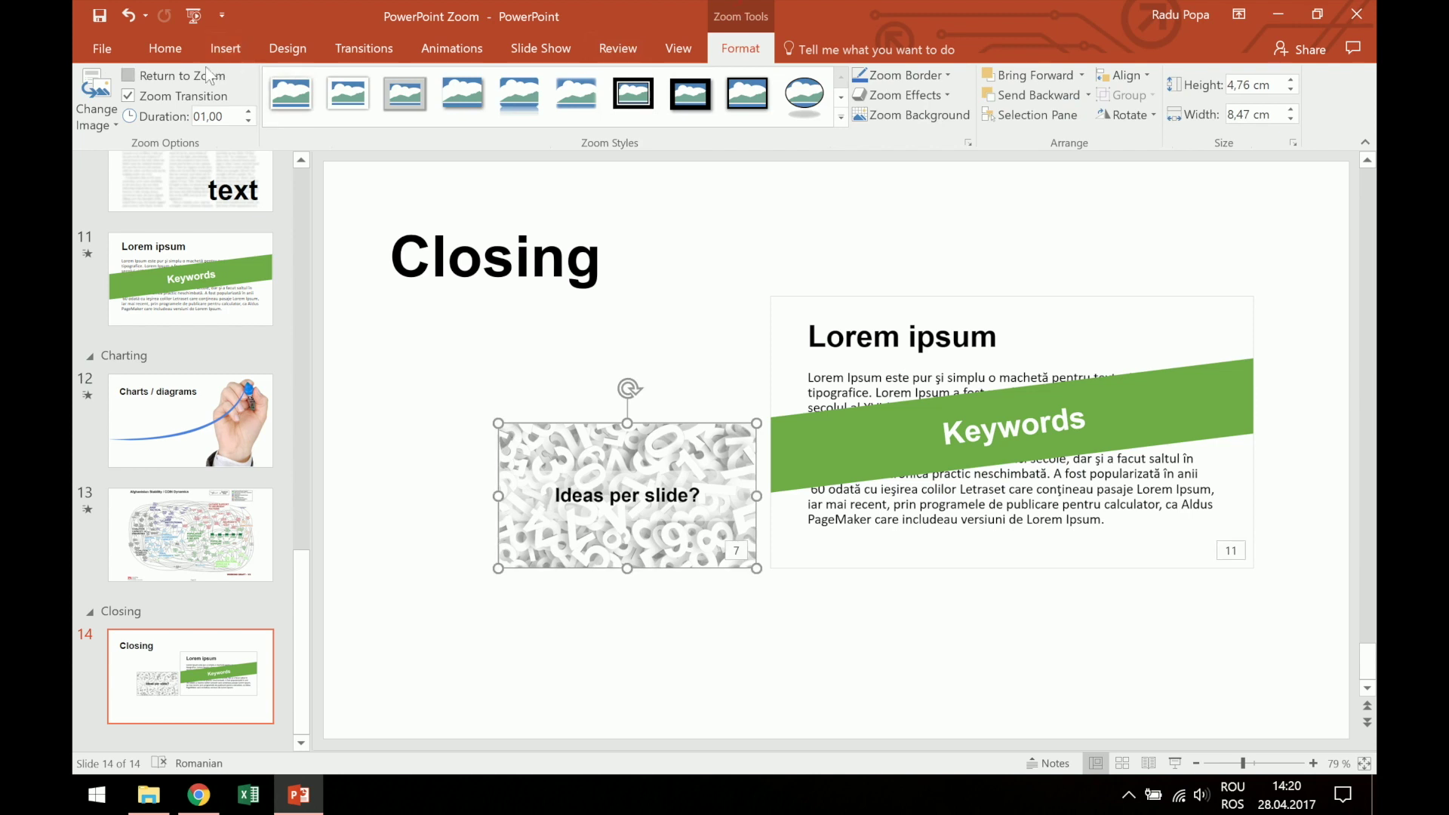
pyautogui.click(902, 356)
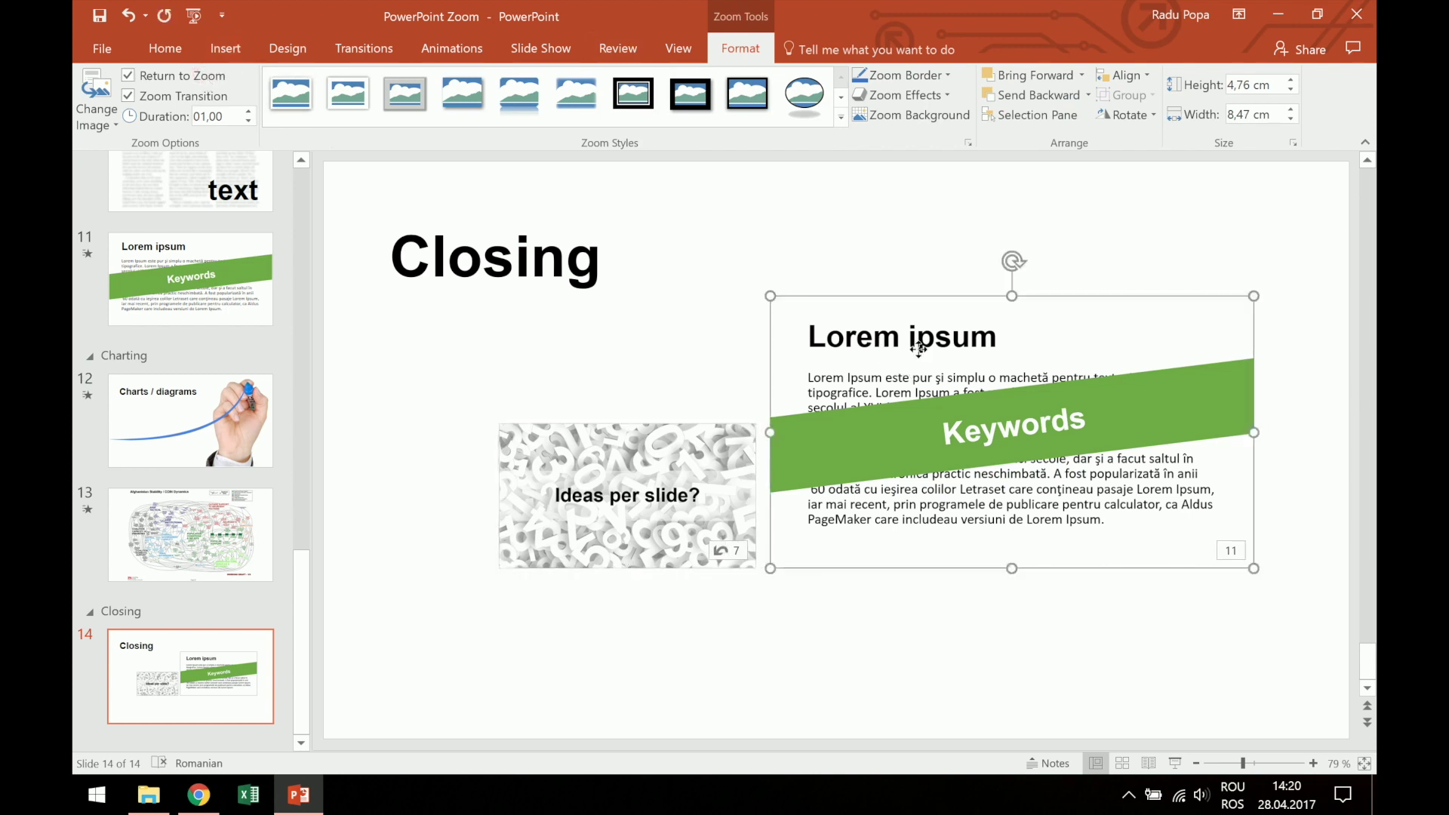
pyautogui.click(175, 75)
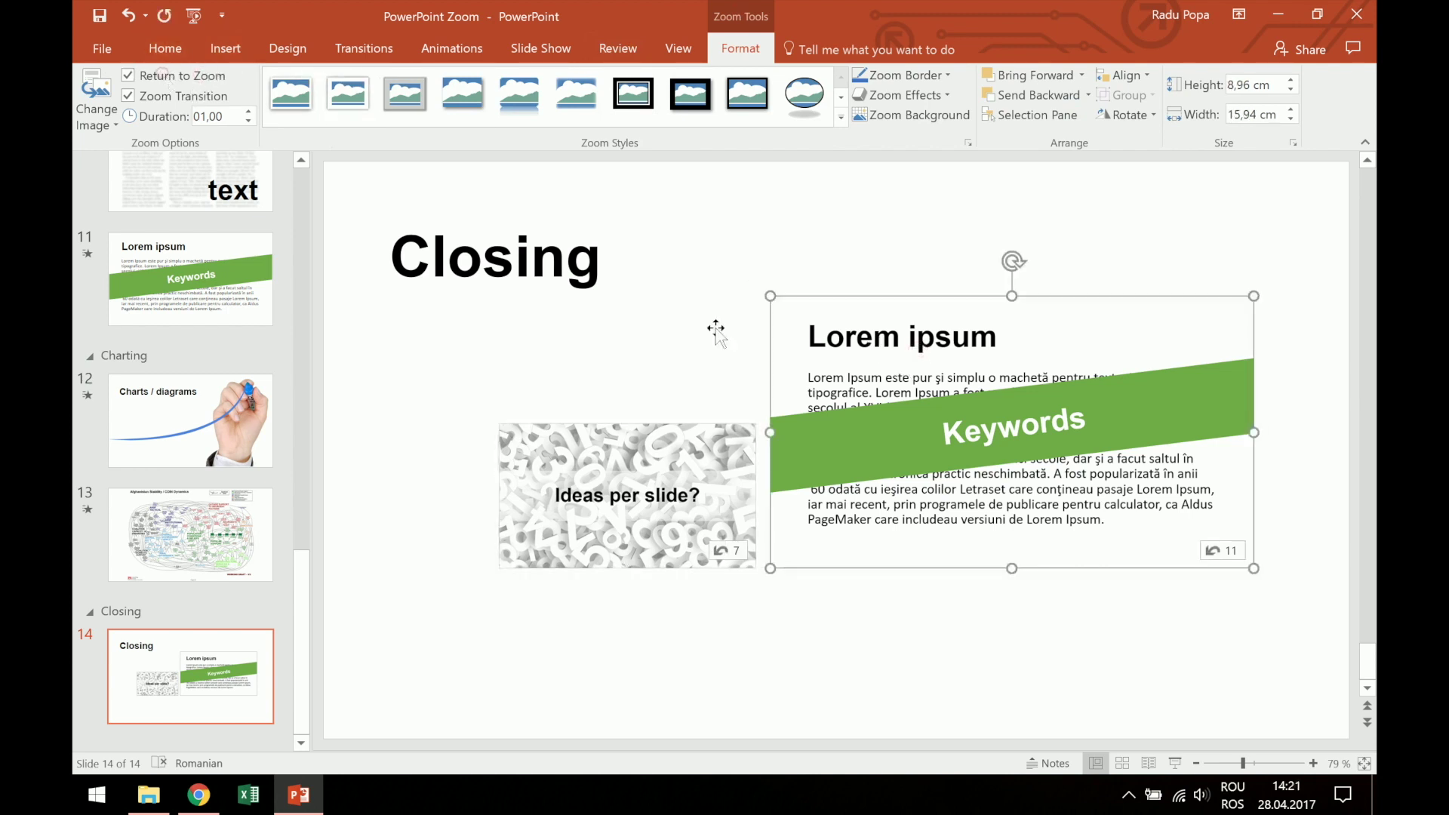
pyautogui.click(674, 340)
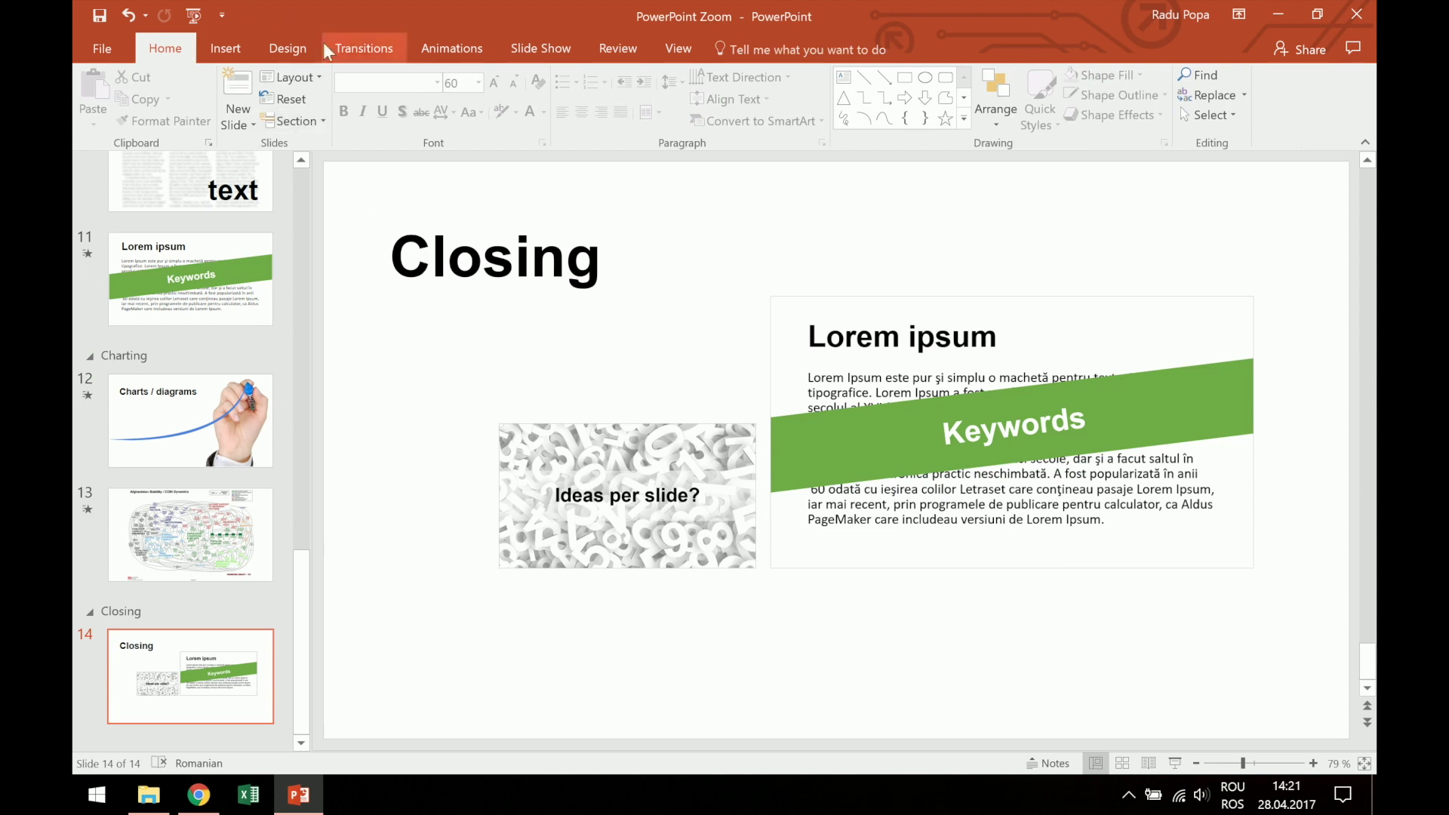
# Step: Insert a slide zoom of slide 8 and position it just above 'Ideas per slide?'
pyautogui.click(225, 48)
pyautogui.click(663, 125)
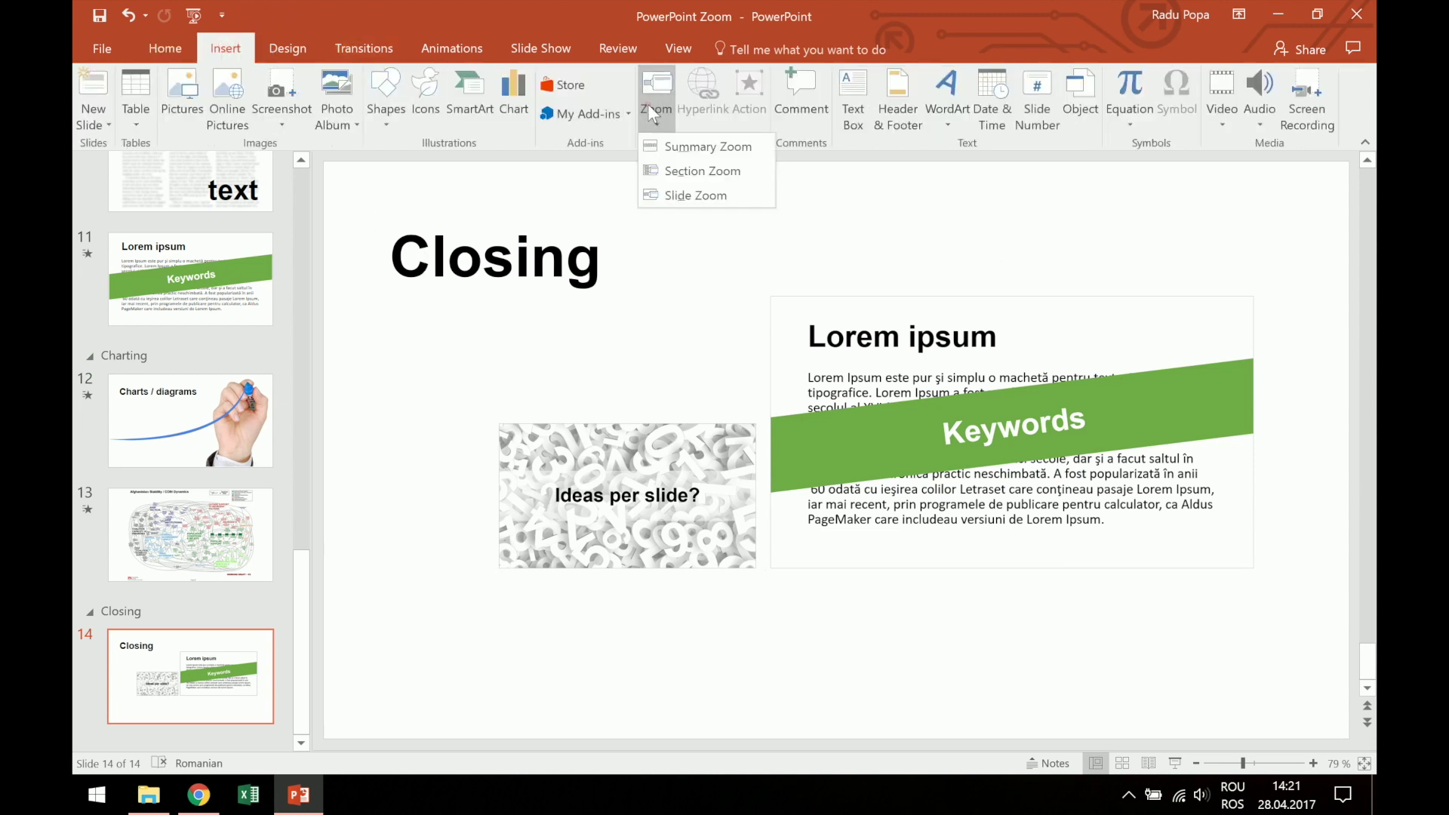
pyautogui.click(685, 196)
pyautogui.click(942, 420)
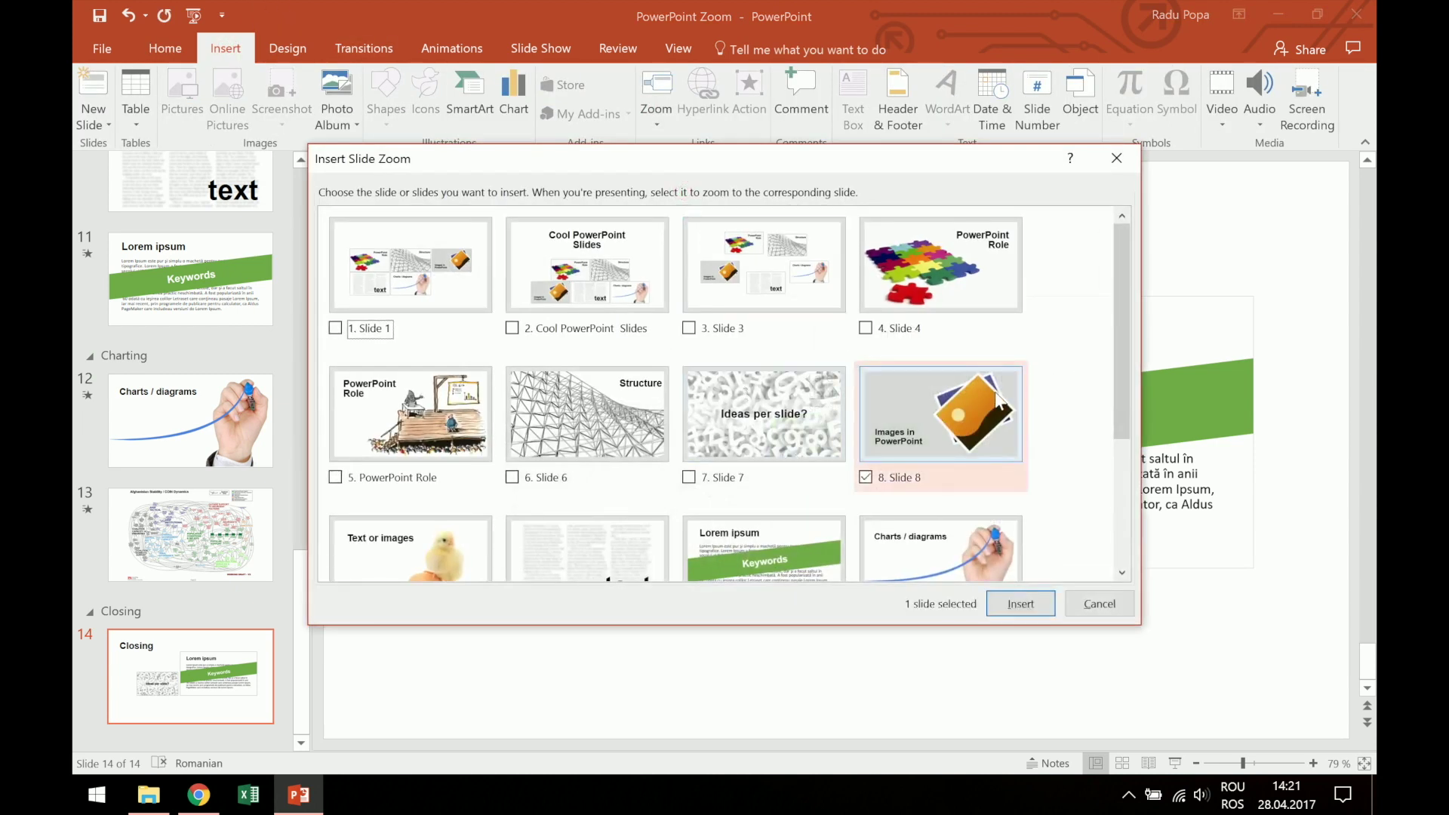
pyautogui.click(1026, 605)
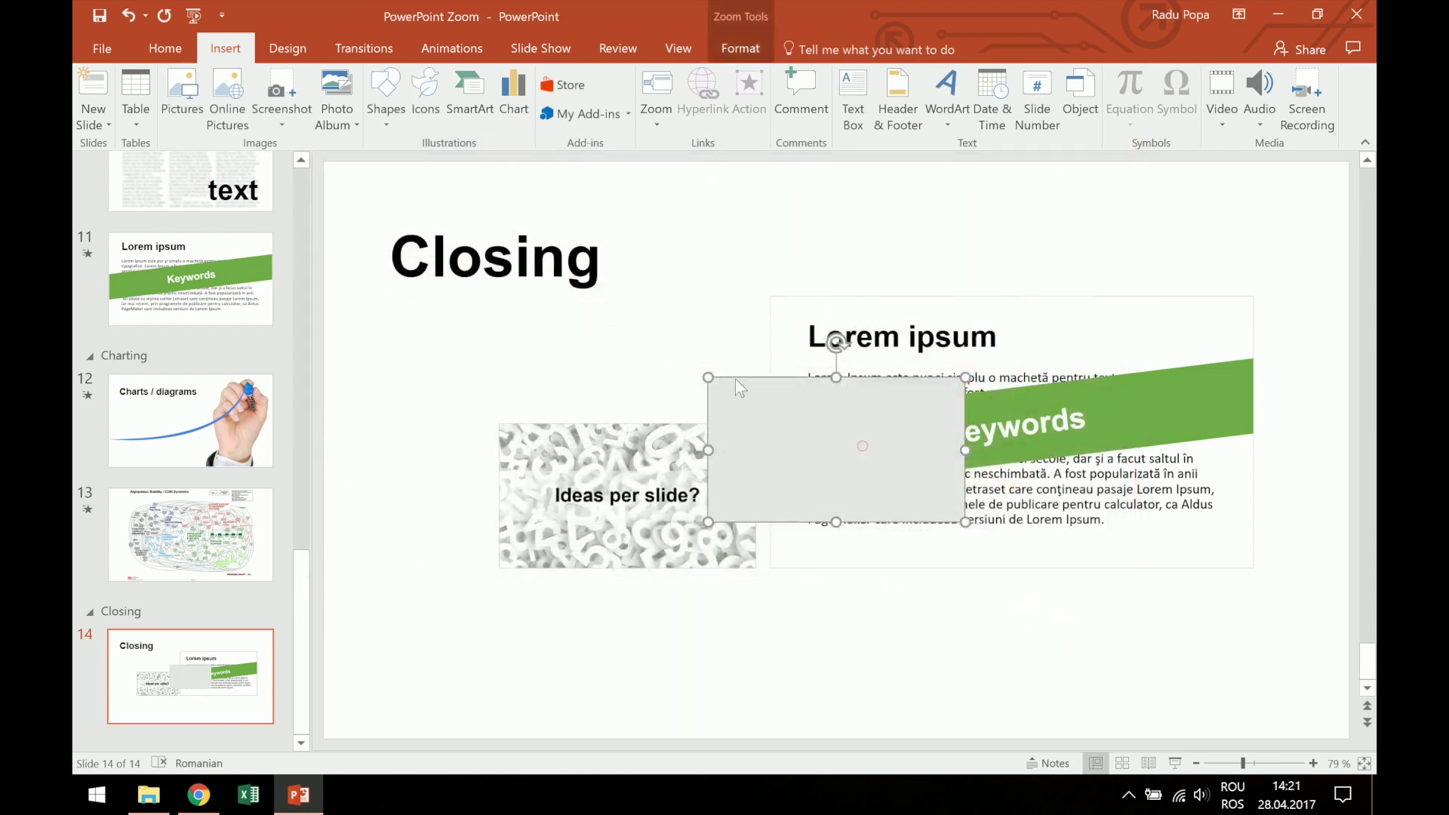
pyautogui.moveTo(735, 379); pyautogui.dragTo(605, 315)
pyautogui.moveTo(708, 355); pyautogui.dragTo(693, 362)
pyautogui.click(817, 264)
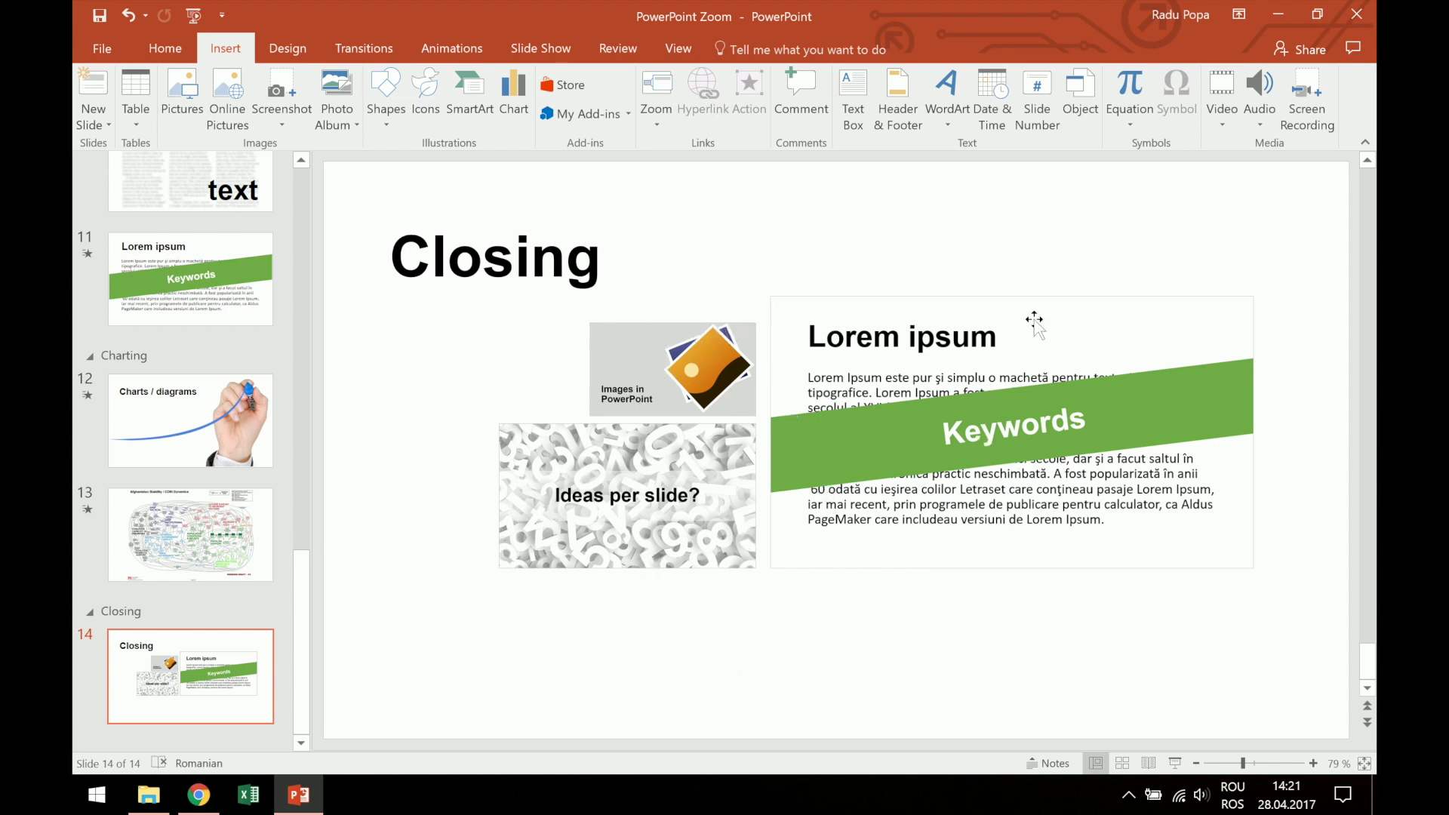
pyautogui.click(651, 351)
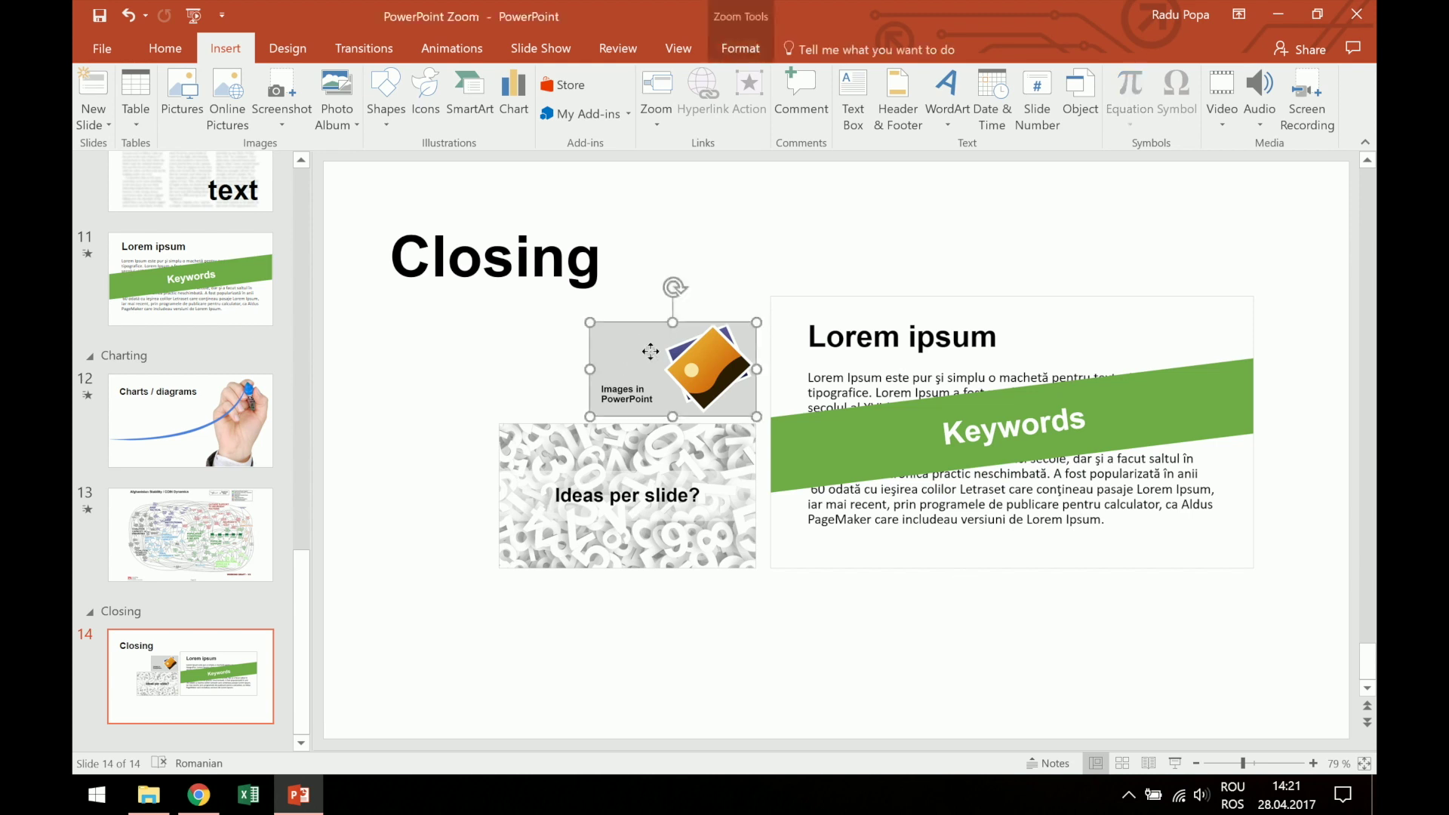
# Step: Turn on Zoom Background for the Images in PowerPoint zoom and compare its appearance
pyautogui.click(734, 9)
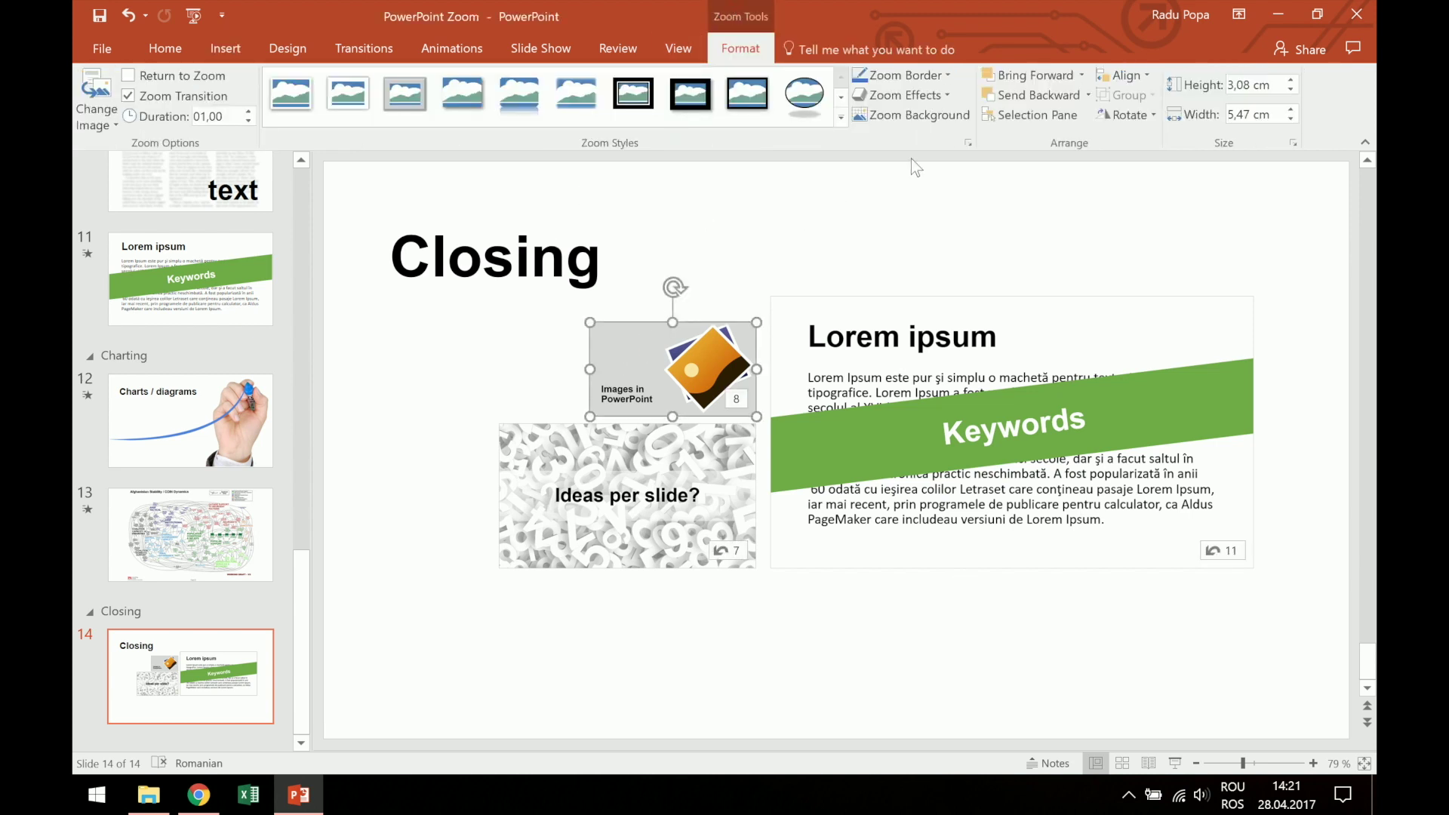
pyautogui.click(920, 116)
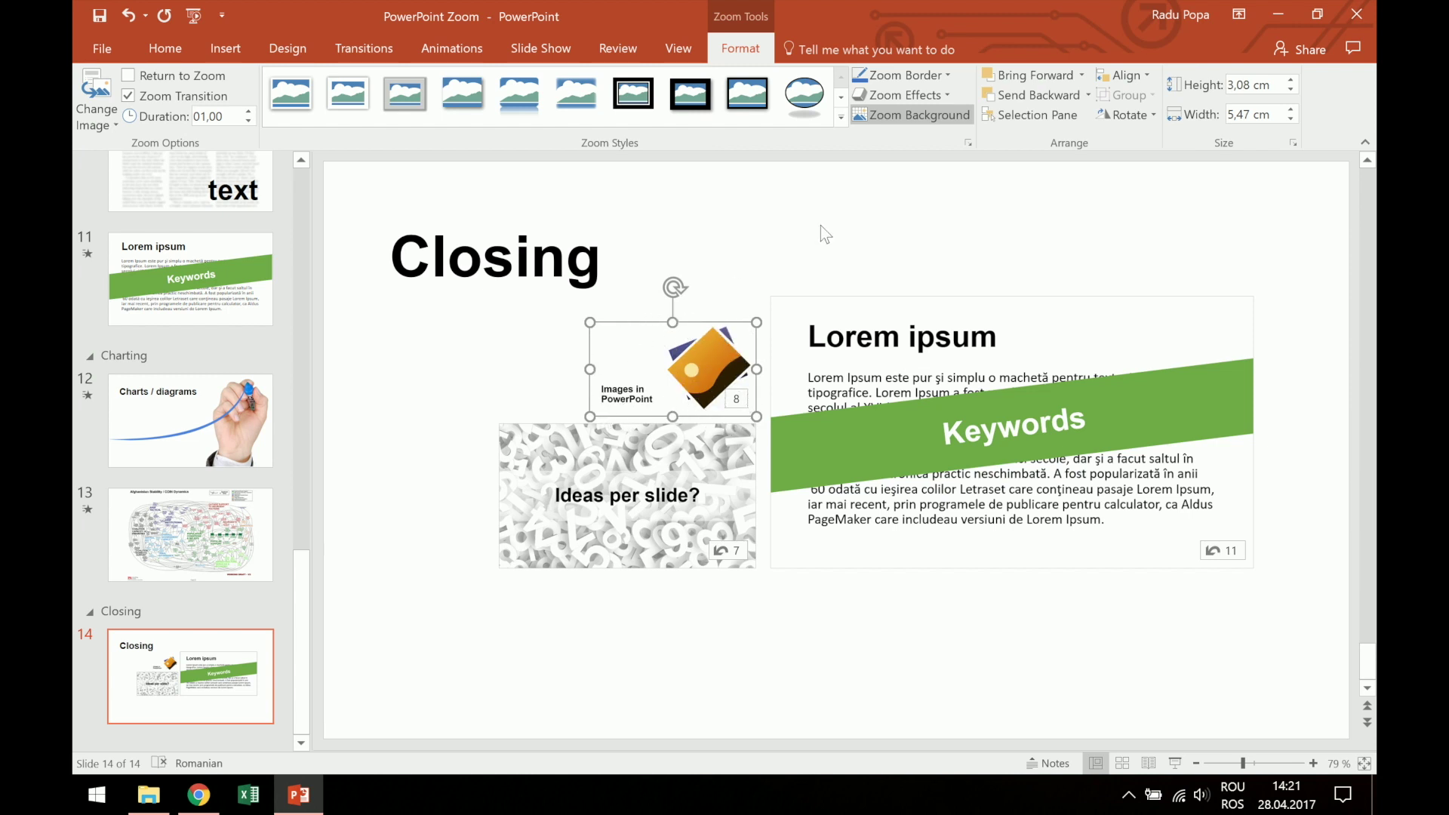
pyautogui.click(846, 260)
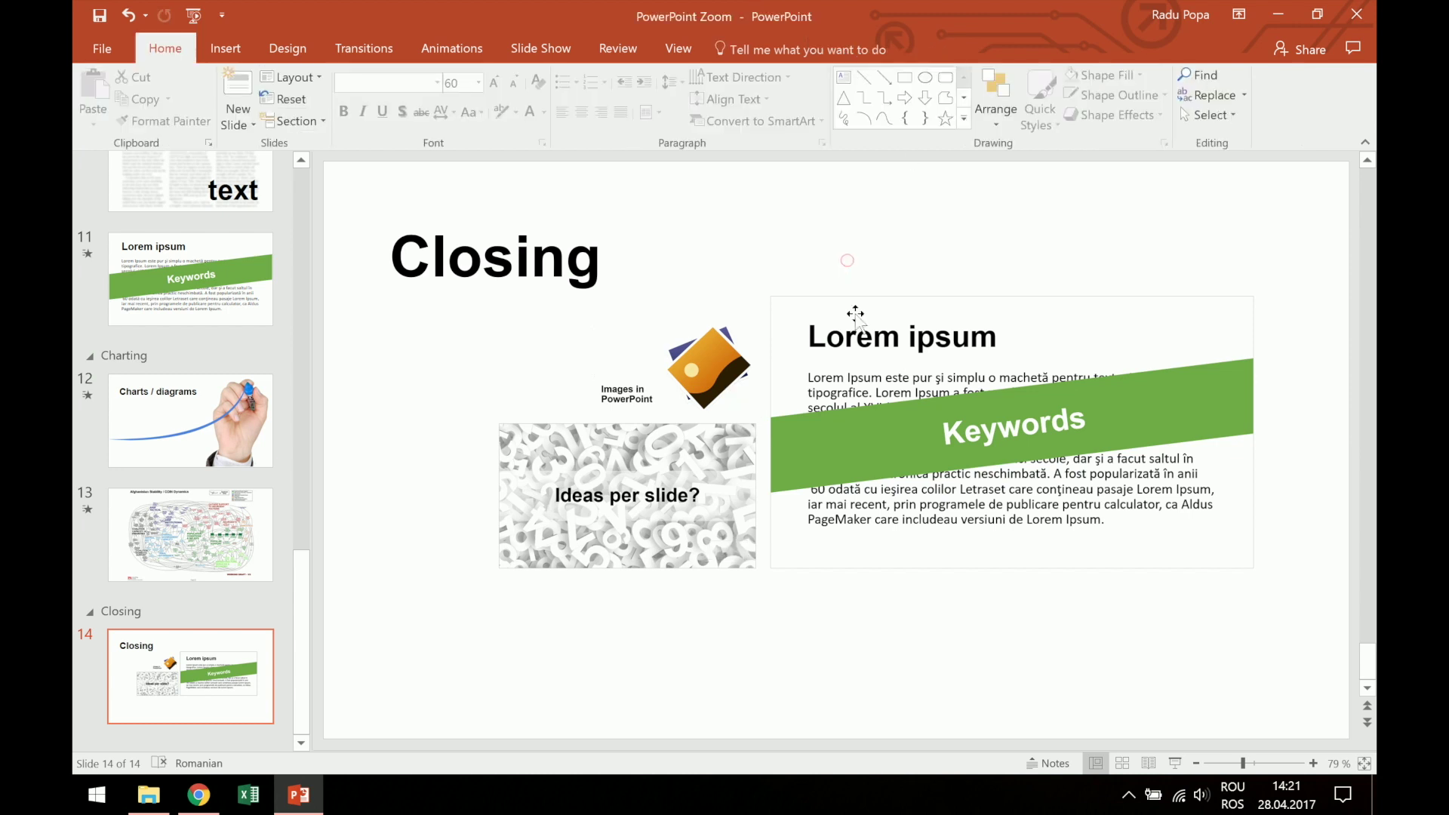
pyautogui.click(700, 380)
pyautogui.click(814, 242)
pyautogui.click(713, 360)
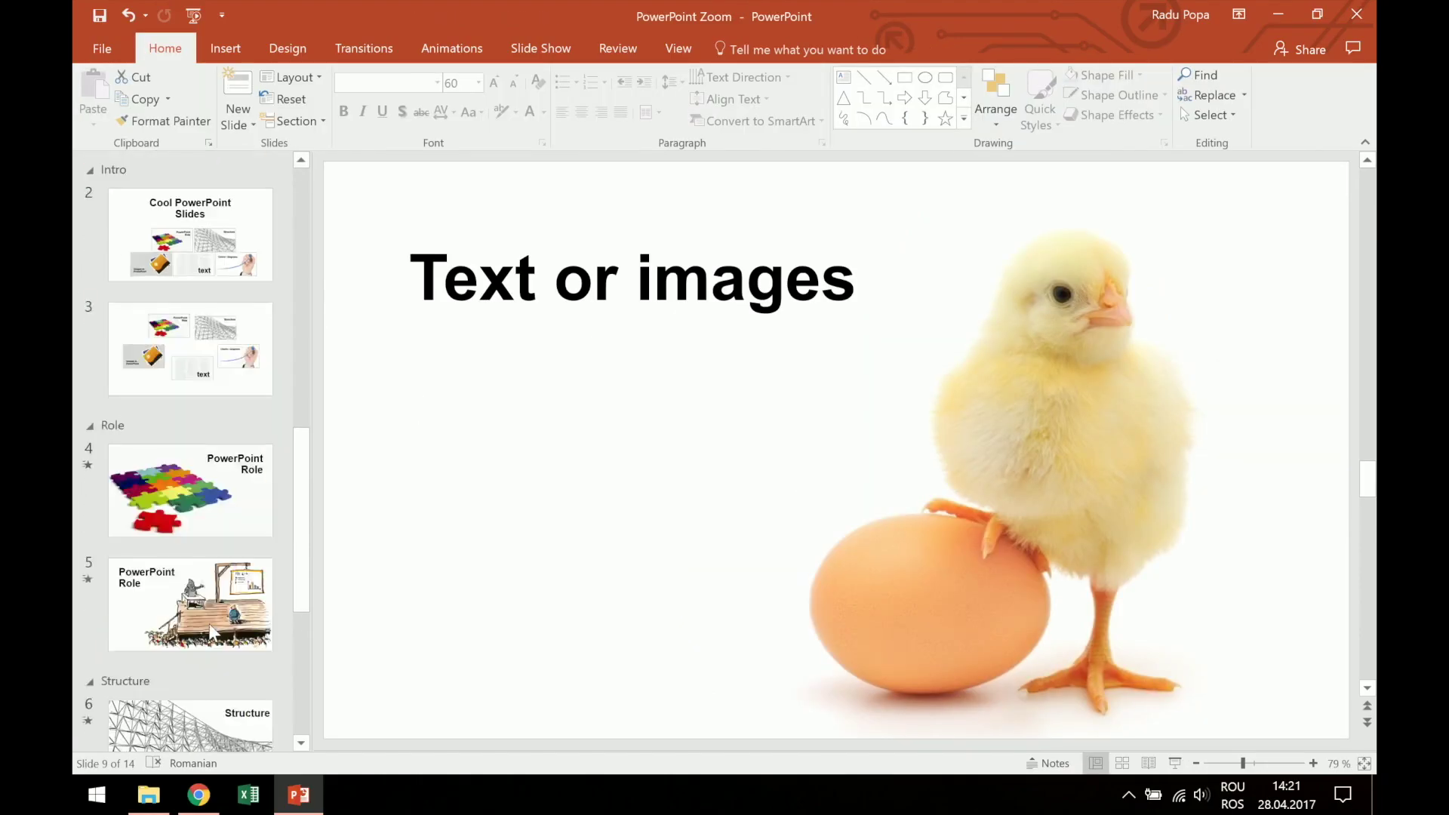
# Step: Look over slides 1 and 2 and the Zoom list, then return to Closing slide 14
pyautogui.click(190, 257)
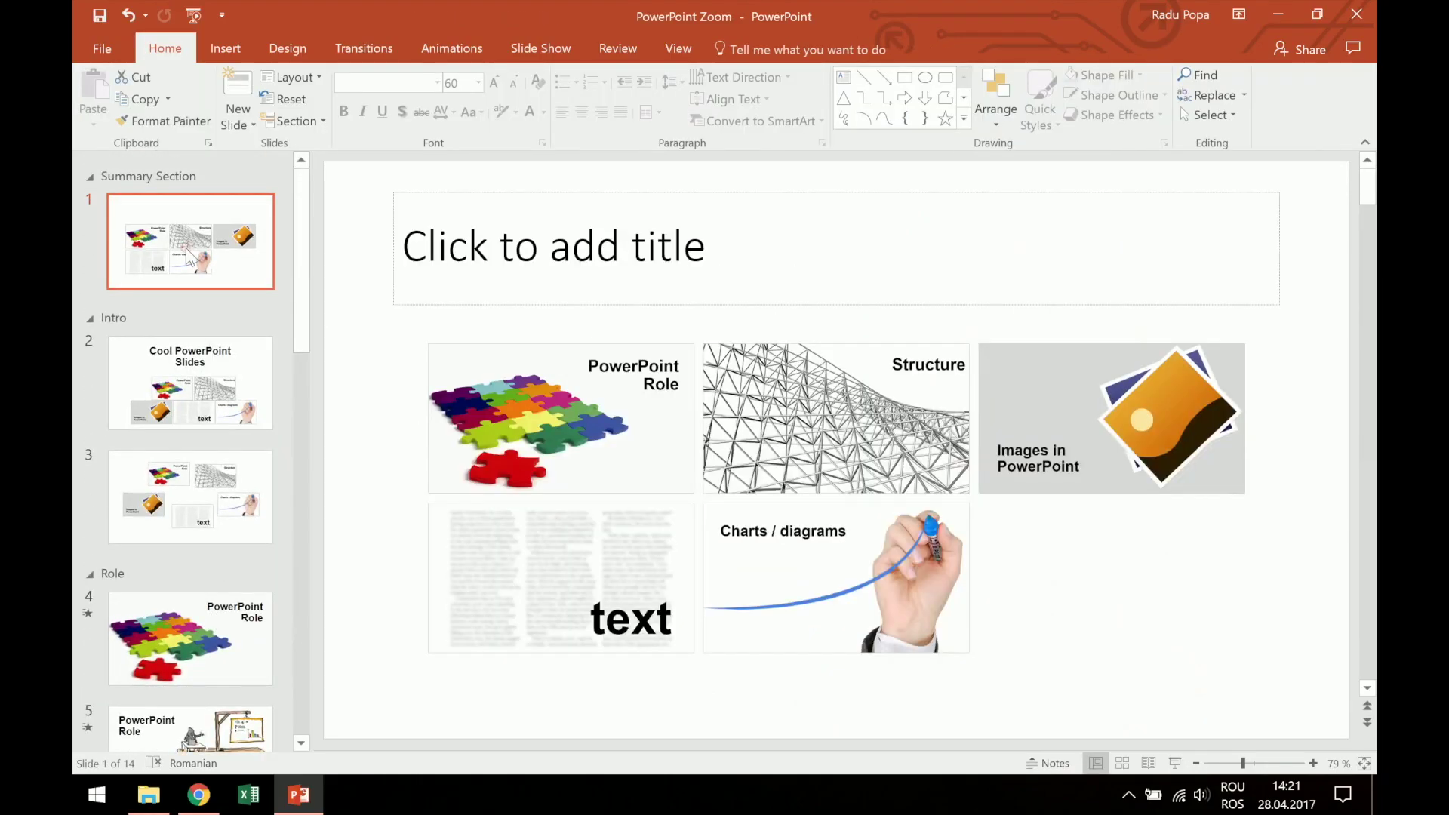
pyautogui.click(209, 370)
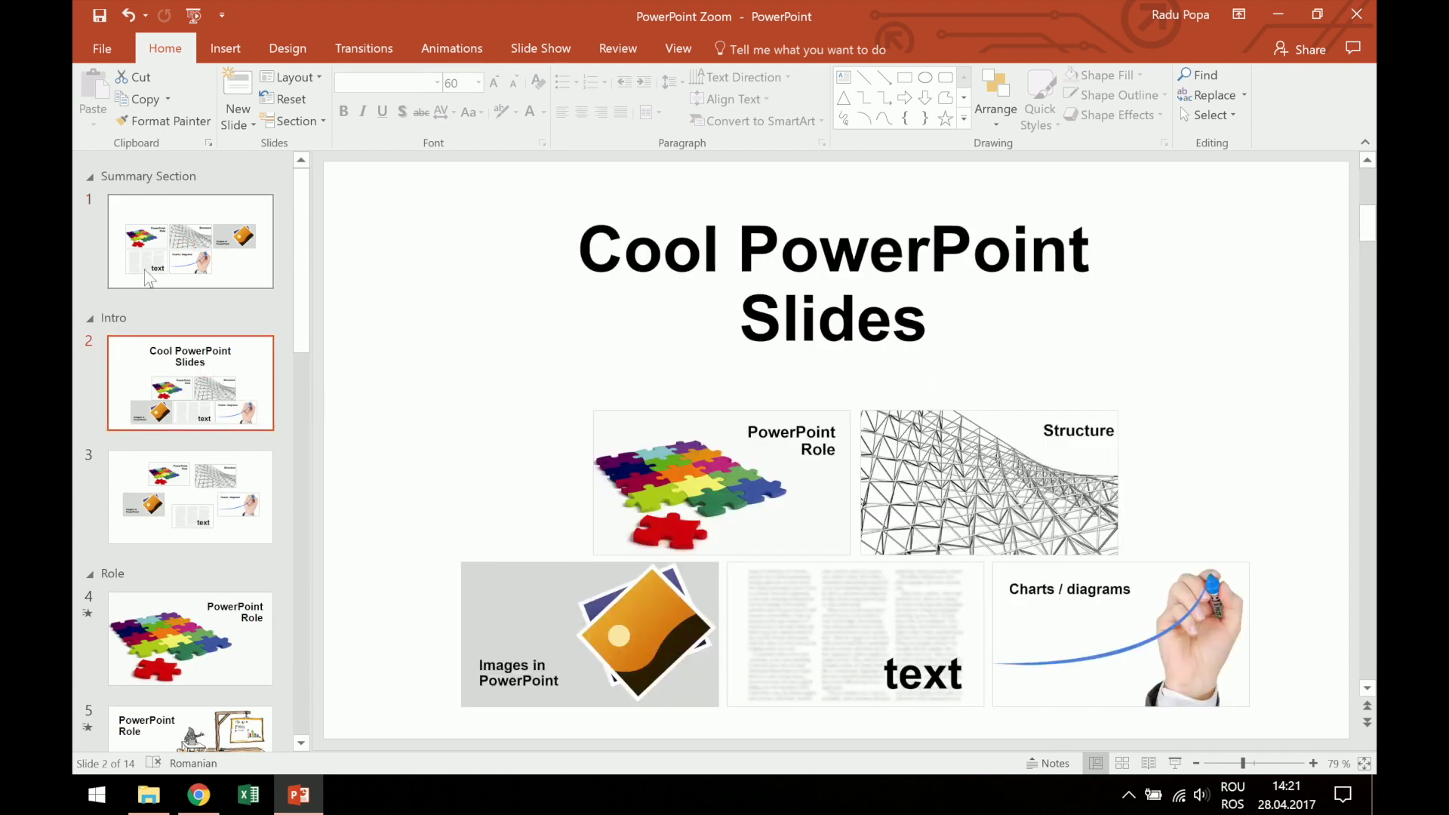
pyautogui.click(188, 220)
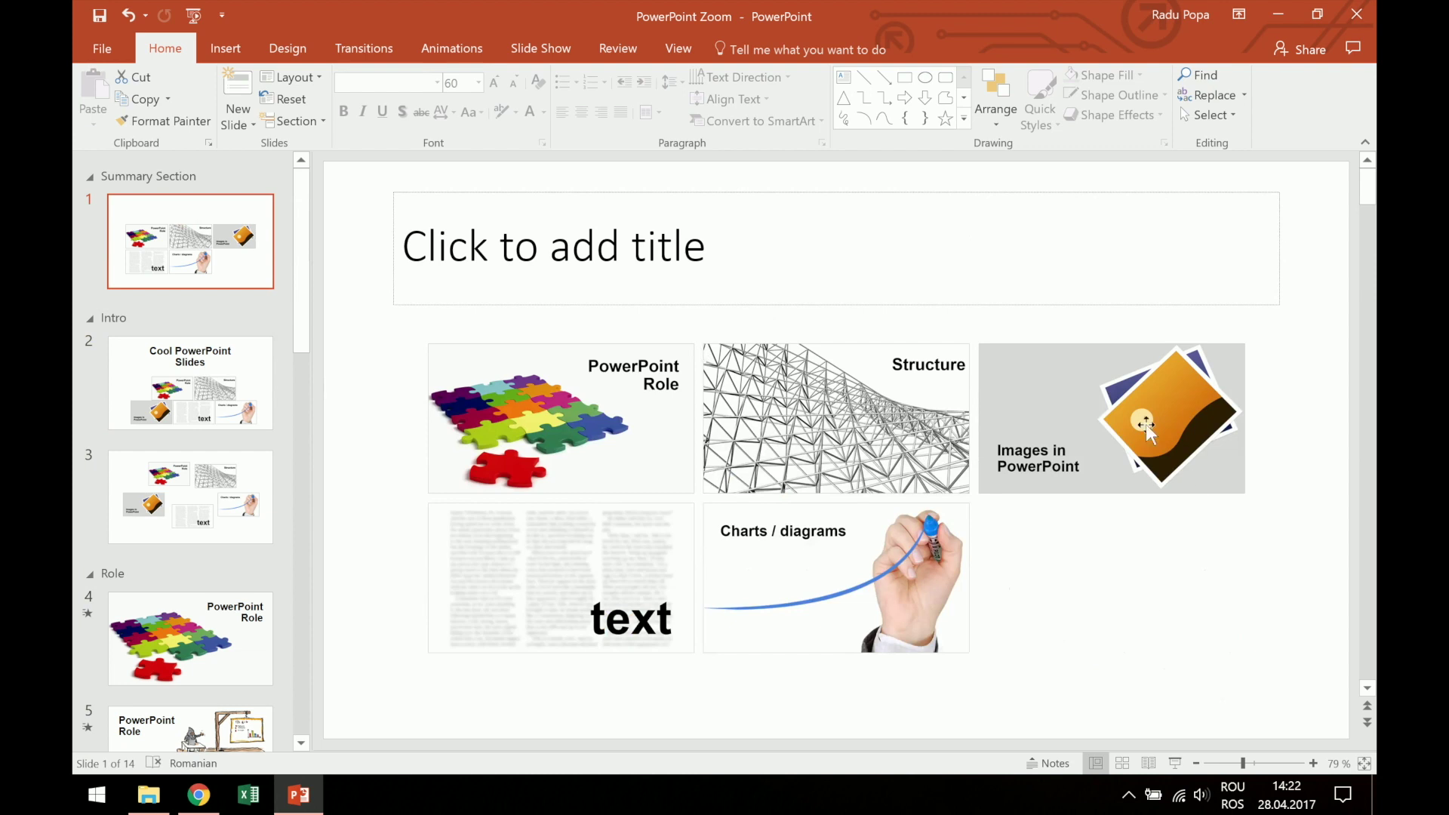
pyautogui.click(253, 424)
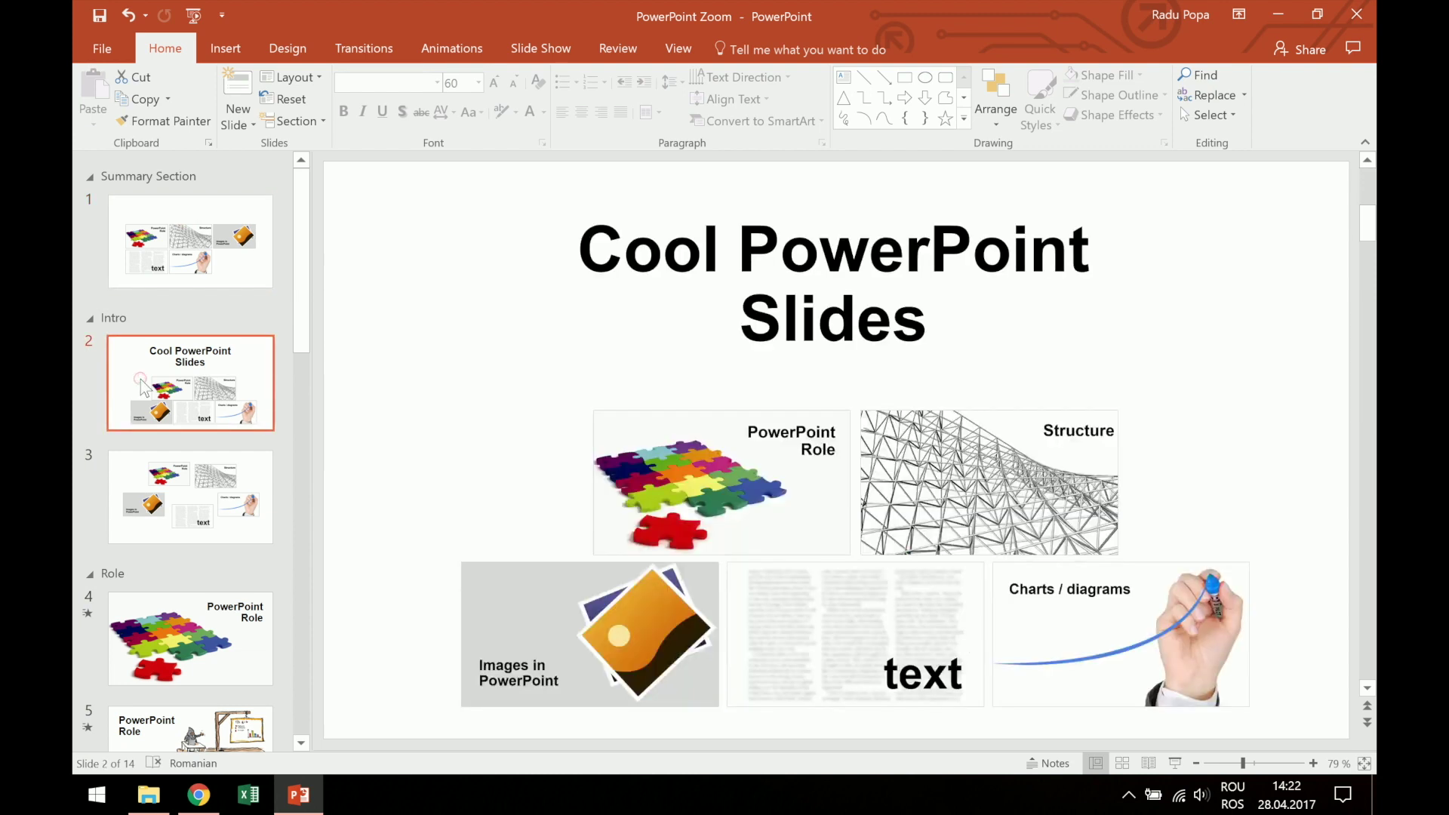
pyautogui.click(219, 48)
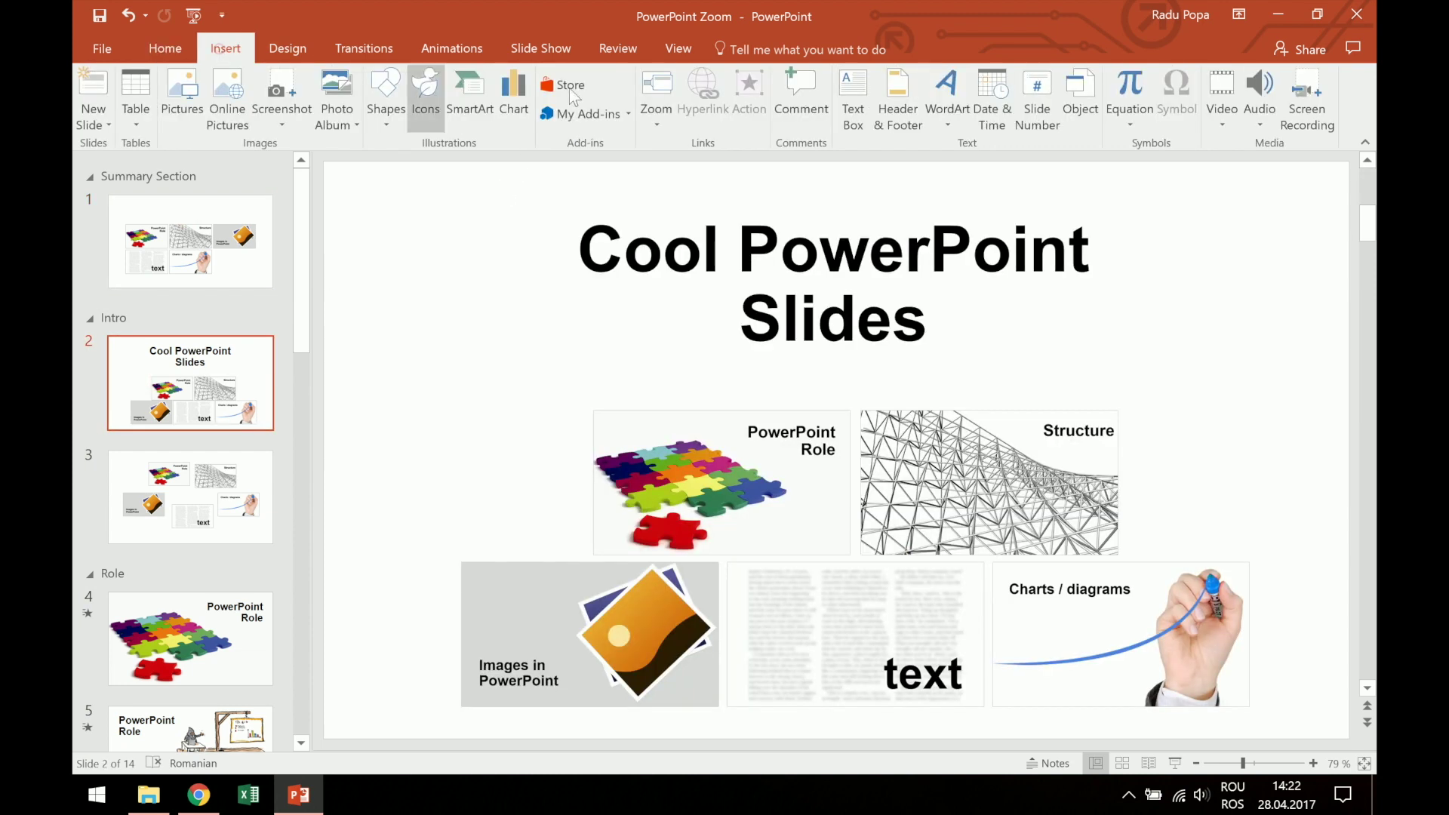
pyautogui.click(671, 107)
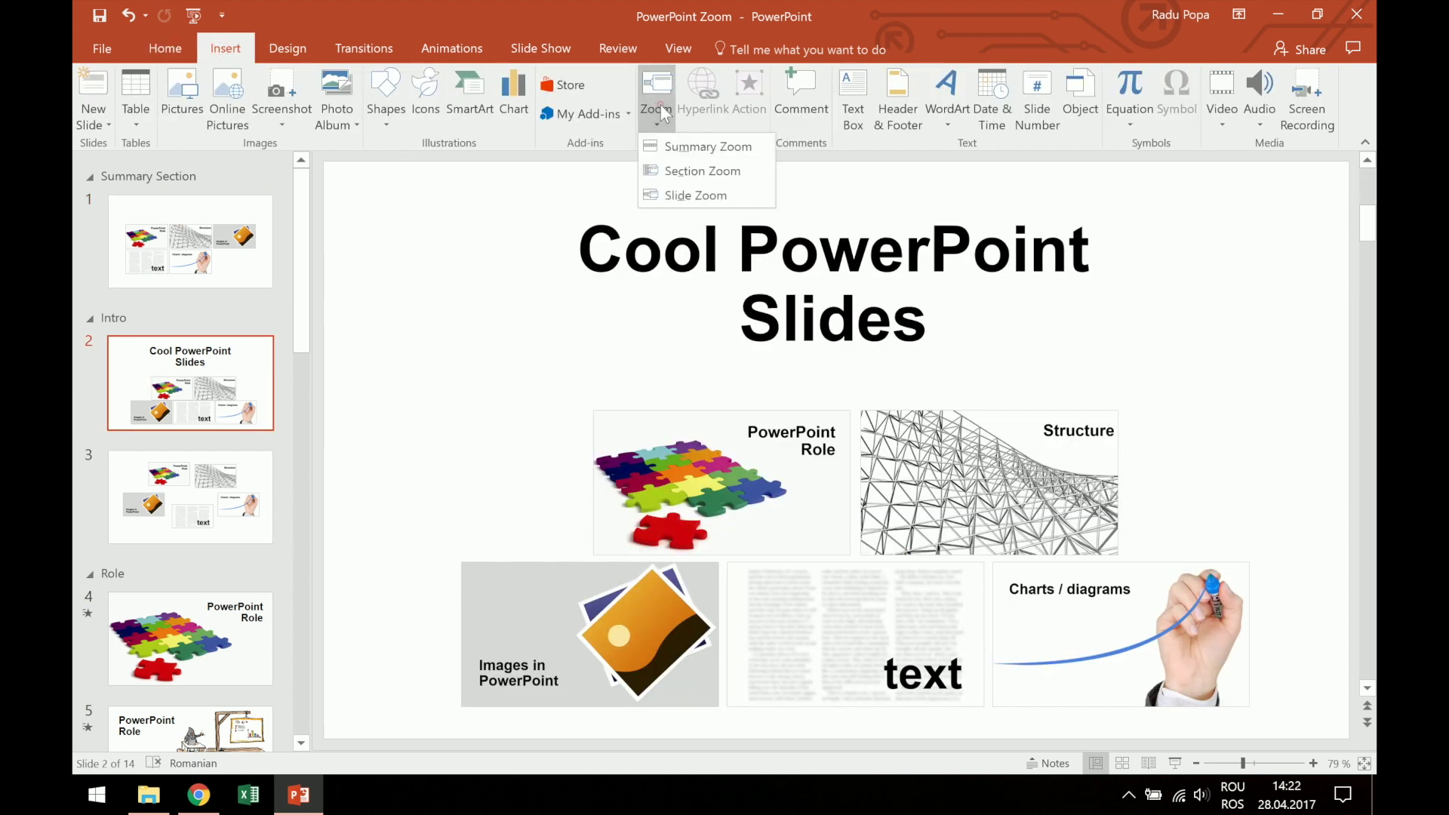
pyautogui.click(359, 478)
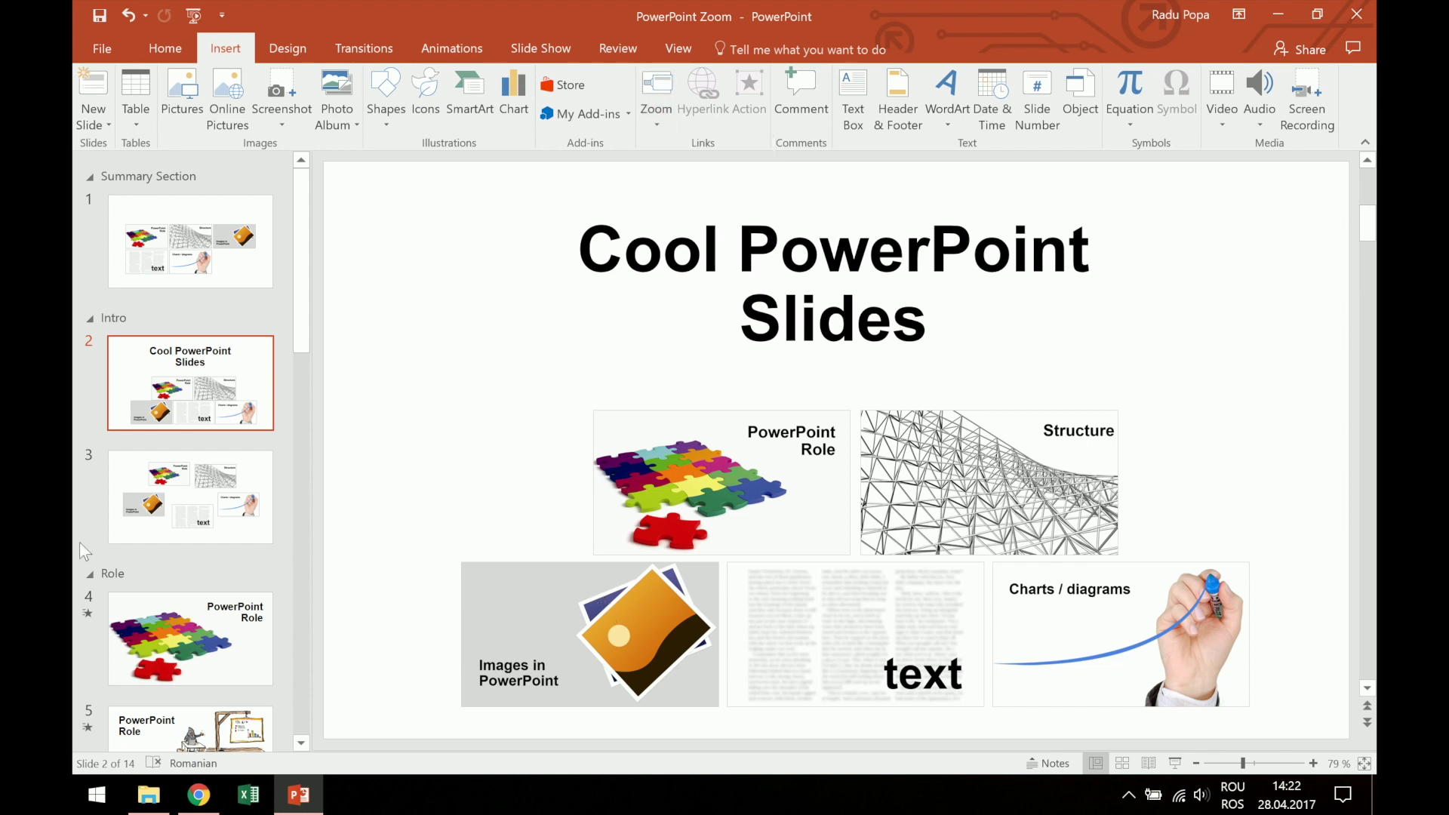
pyautogui.scroll(-12, 80, 550)
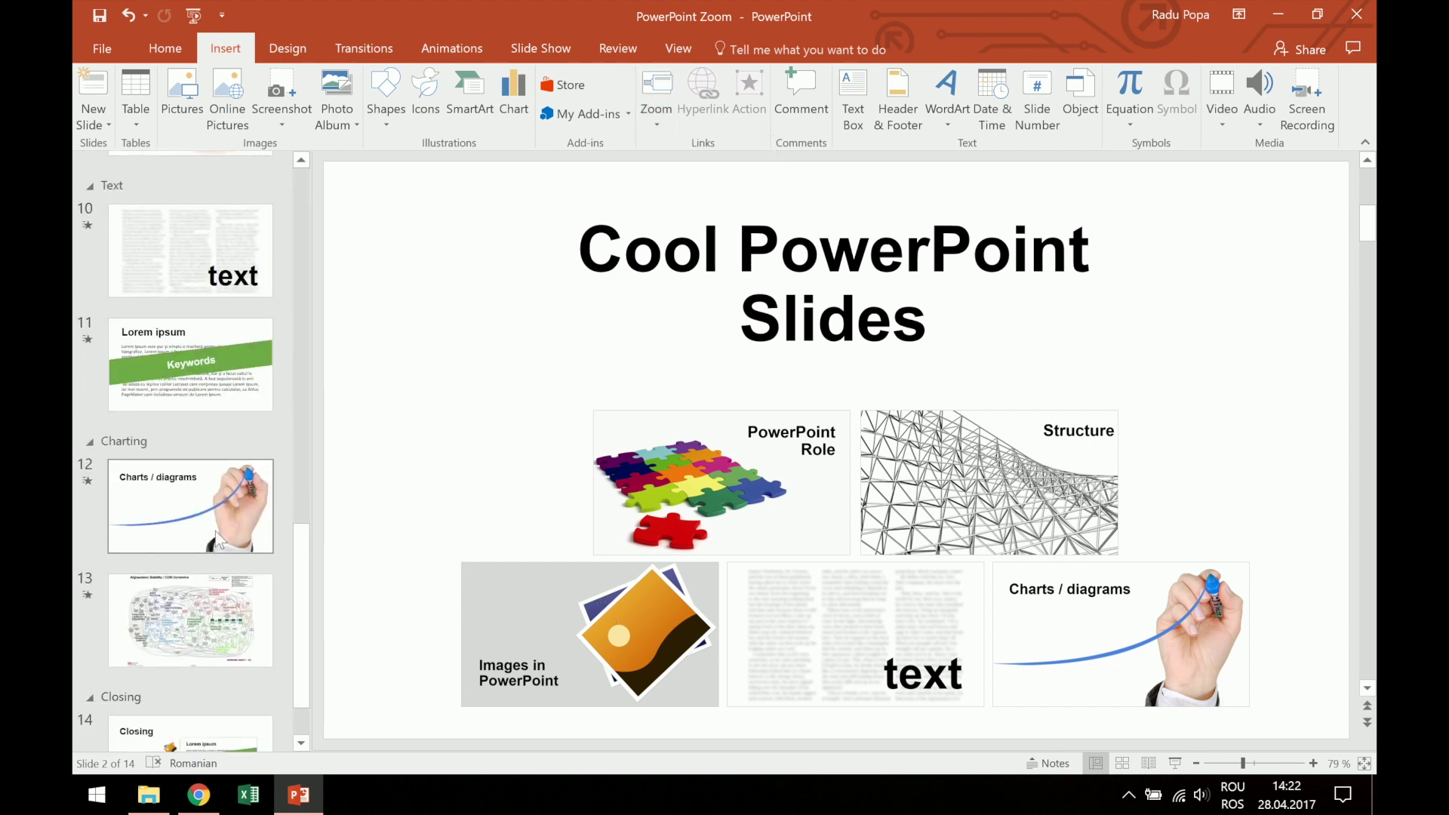
pyautogui.scroll(-2, 215, 531)
pyautogui.click(189, 675)
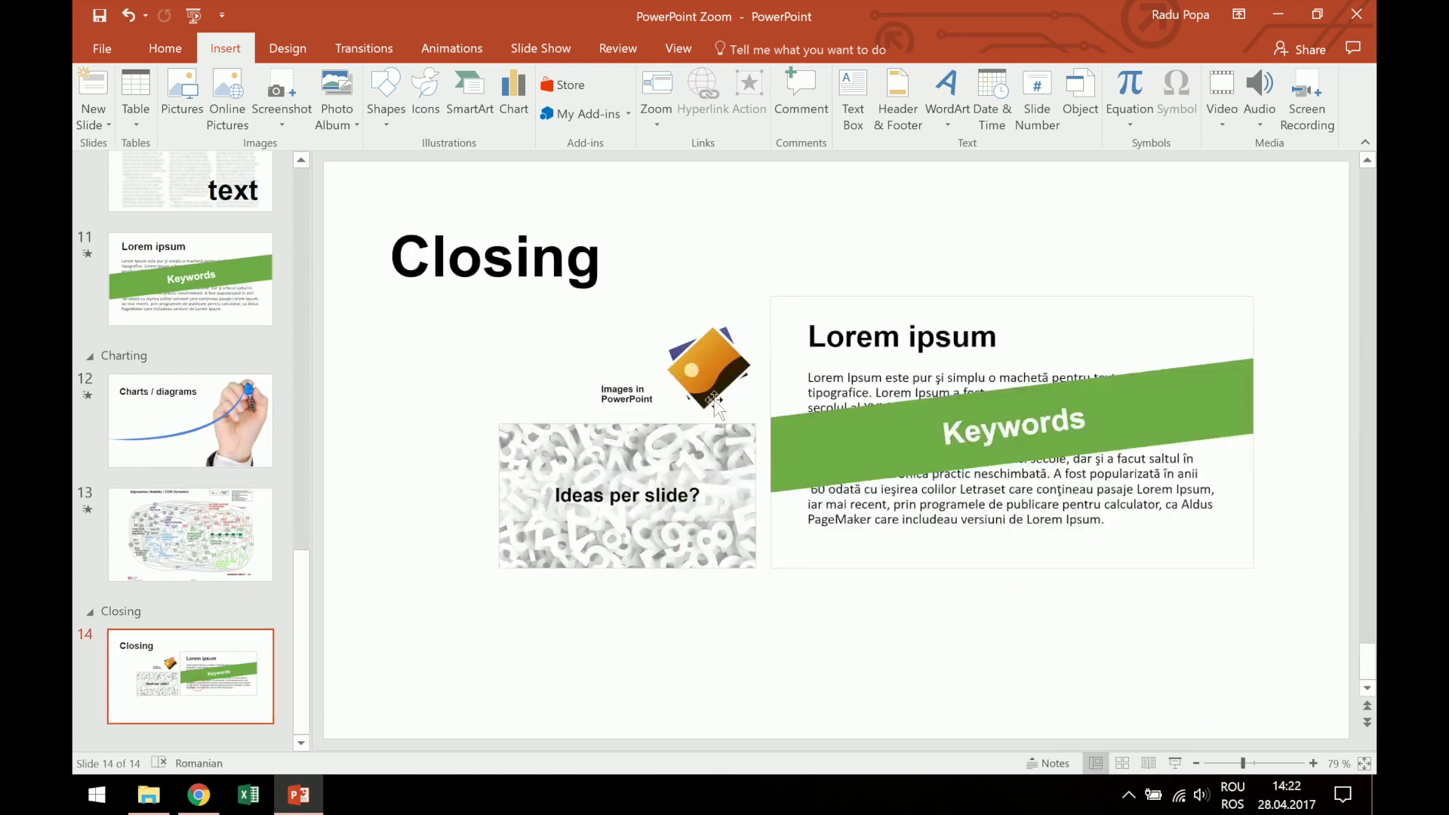